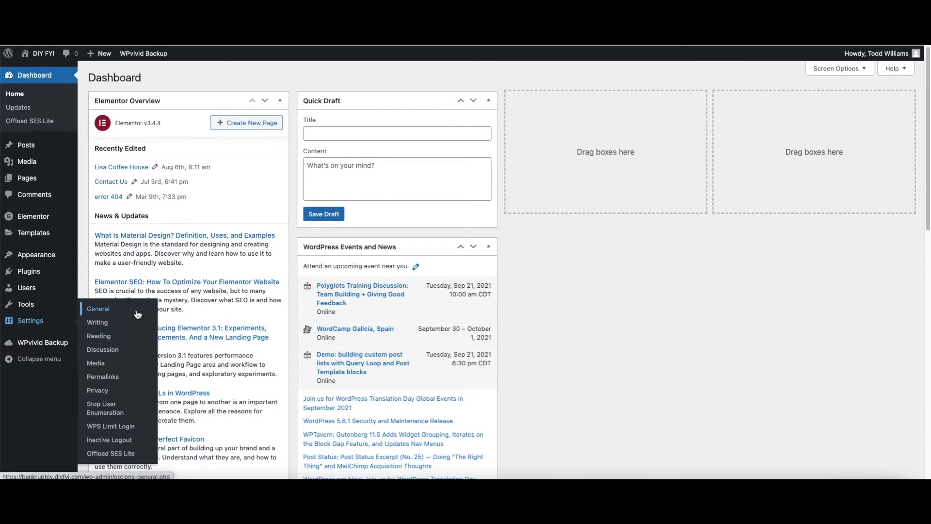
Set the site language to Korean (한국어) in the general settings, save the changes and dismiss the translation pop-up.
{"action": "left_click", "coordinate": [138, 314]}
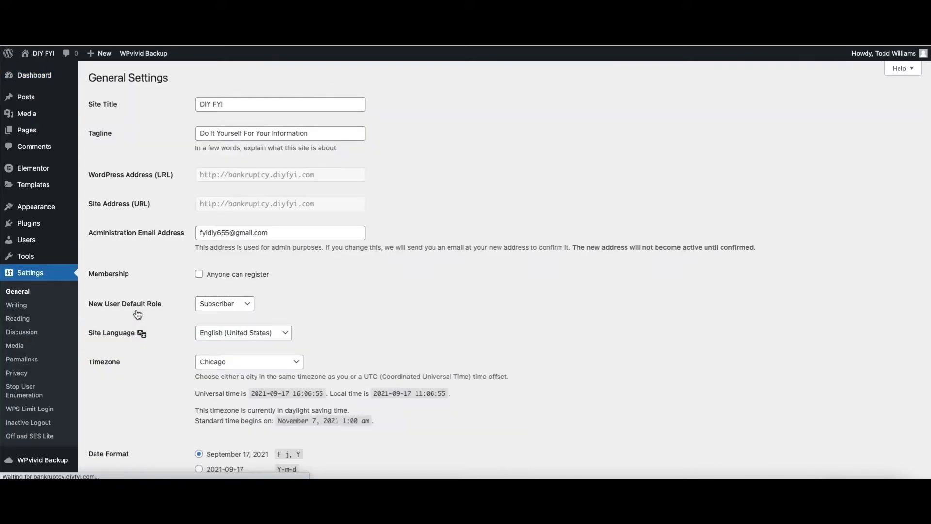
{"action": "scroll", "coordinate": [389, 328], "scroll_direction": "down", "scroll_amount": 2}
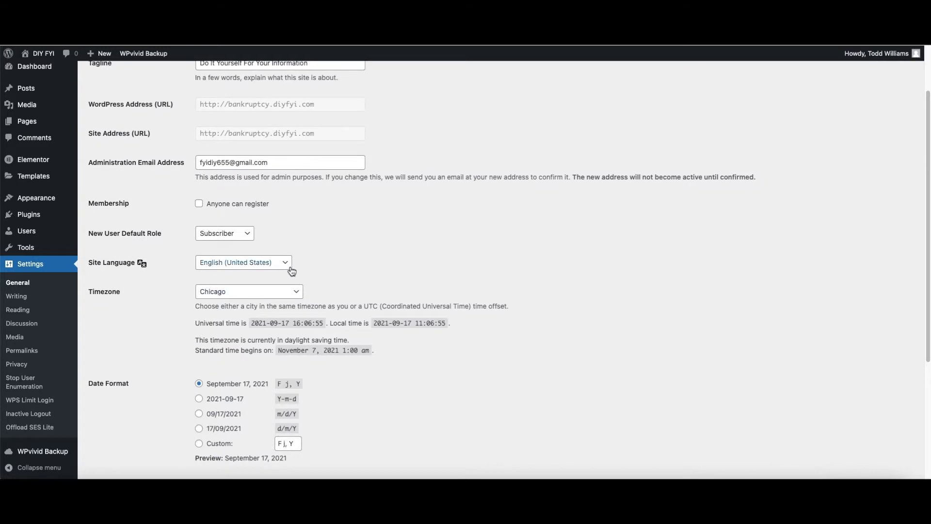
{"action": "left_click", "coordinate": [291, 270]}
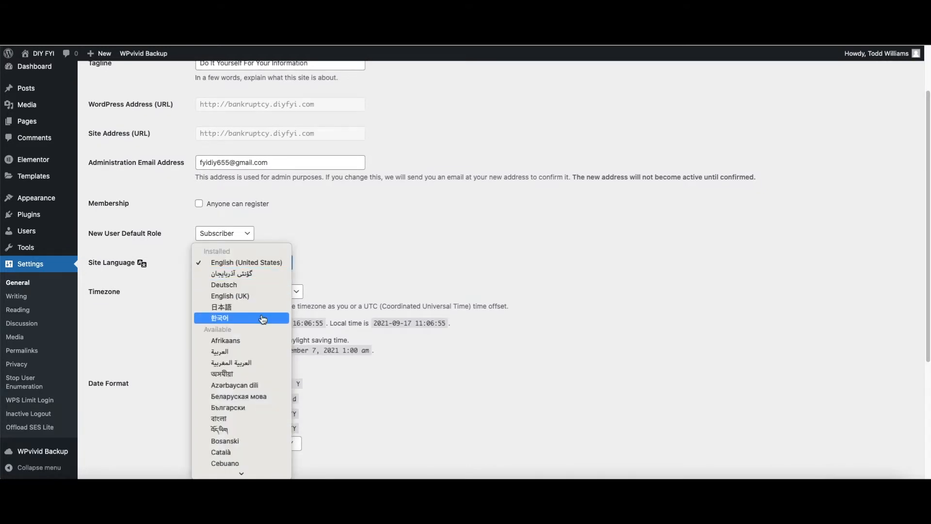
{"action": "left_click", "coordinate": [262, 319]}
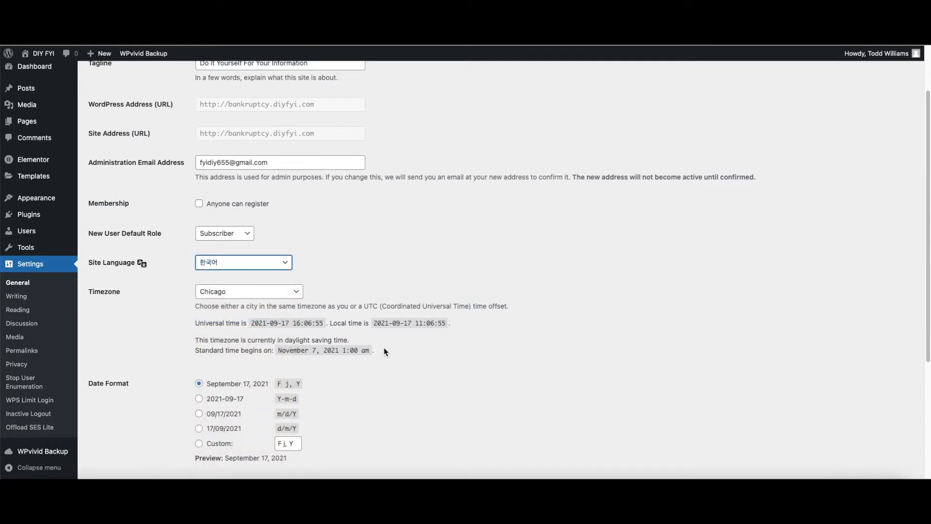
{"action": "scroll", "coordinate": [384, 352], "scroll_direction": "down", "scroll_amount": 4}
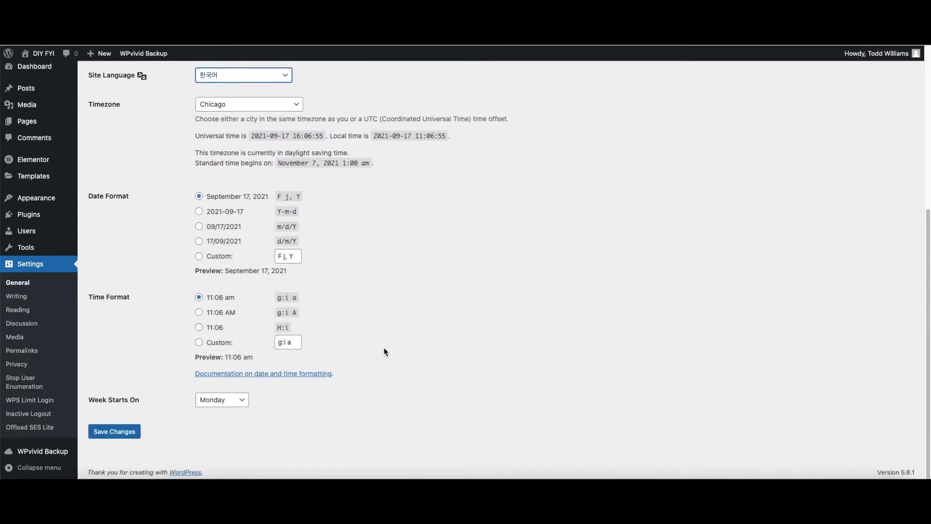
{"action": "left_click", "coordinate": [135, 431]}
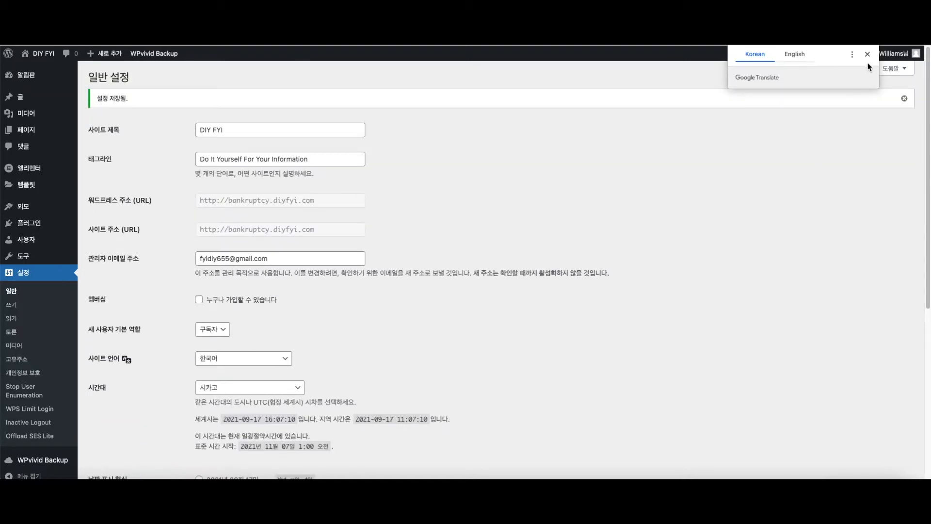
{"action": "left_click", "coordinate": [868, 55]}
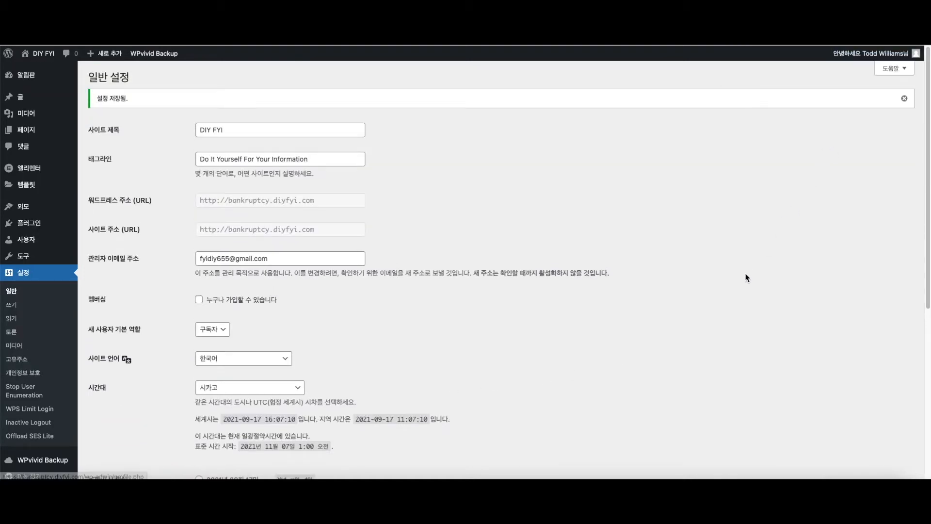
Look through the translated general settings, the list of all pages and the saved templates.
{"action": "scroll", "coordinate": [663, 349], "scroll_direction": "down", "scroll_amount": 3}
{"action": "mouse_move", "coordinate": [30, 122]}
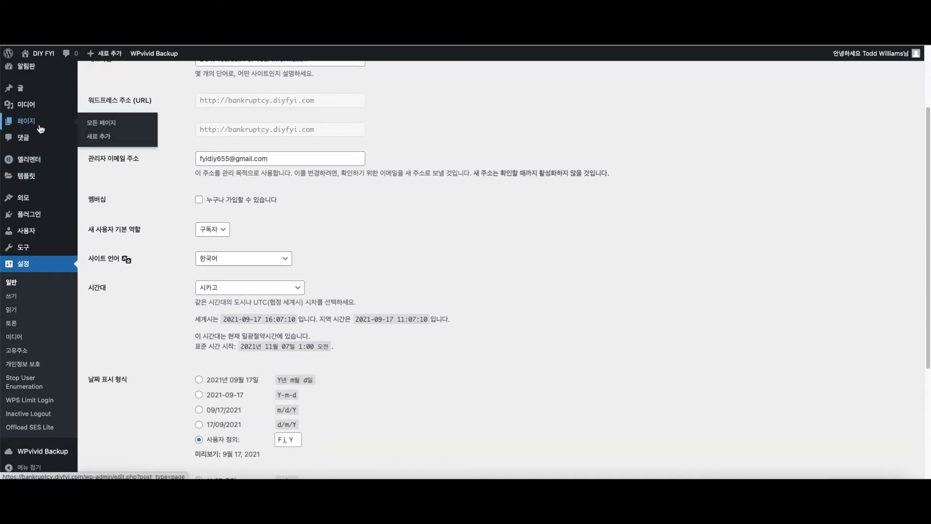
{"action": "left_click", "coordinate": [93, 125]}
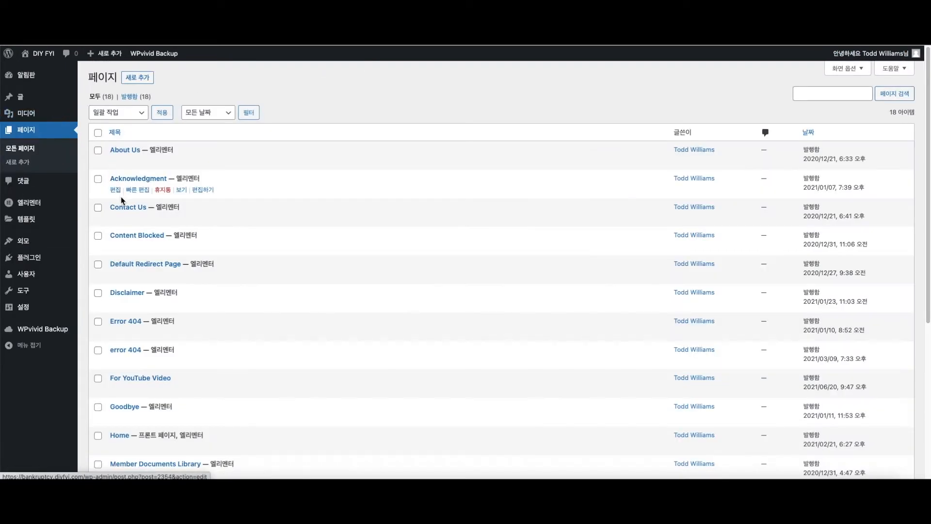
{"action": "left_click", "coordinate": [49, 224]}
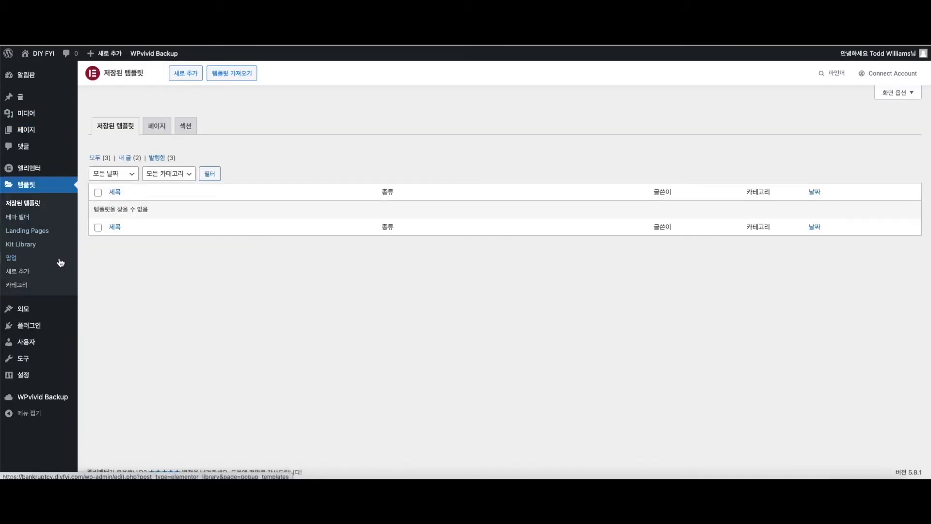
Return to the general settings, set the site language from Korean back to English (United States) and save.
{"action": "mouse_move", "coordinate": [35, 367]}
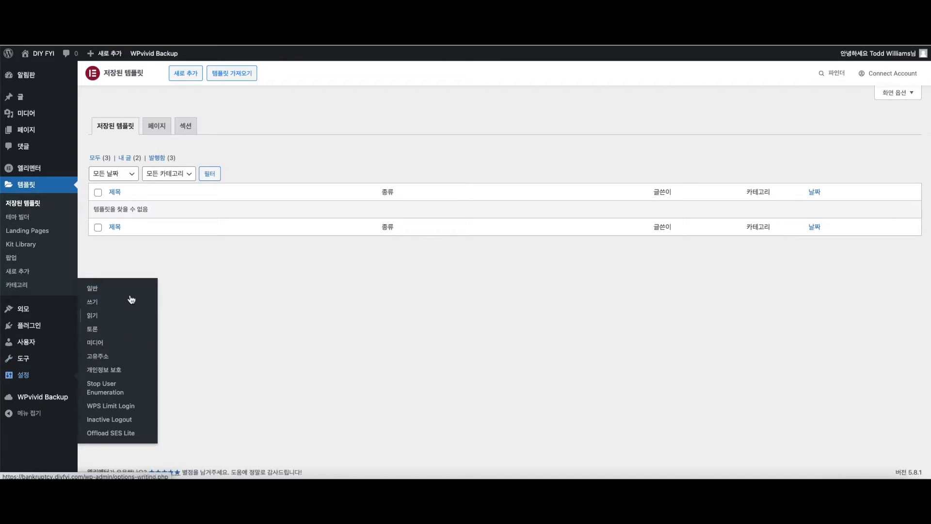
{"action": "left_click", "coordinate": [131, 293]}
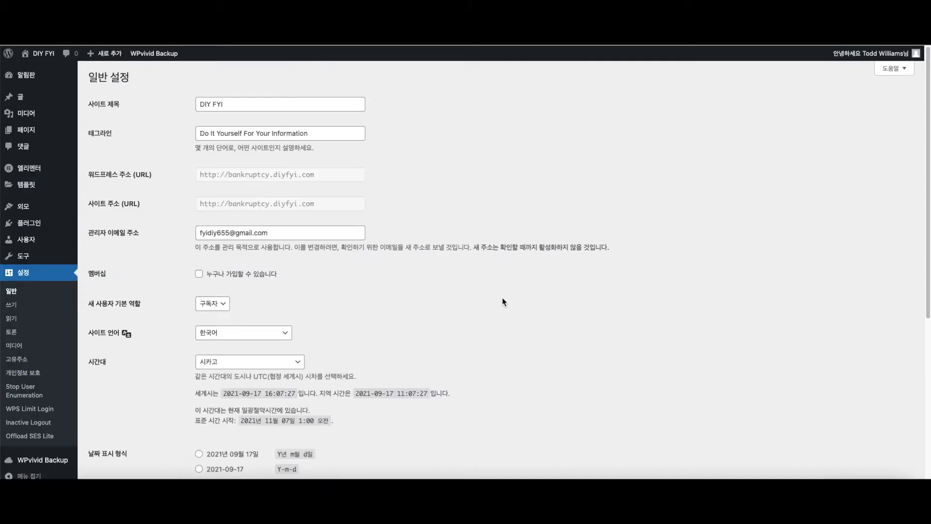
{"action": "scroll", "coordinate": [501, 300], "scroll_direction": "down", "scroll_amount": 3}
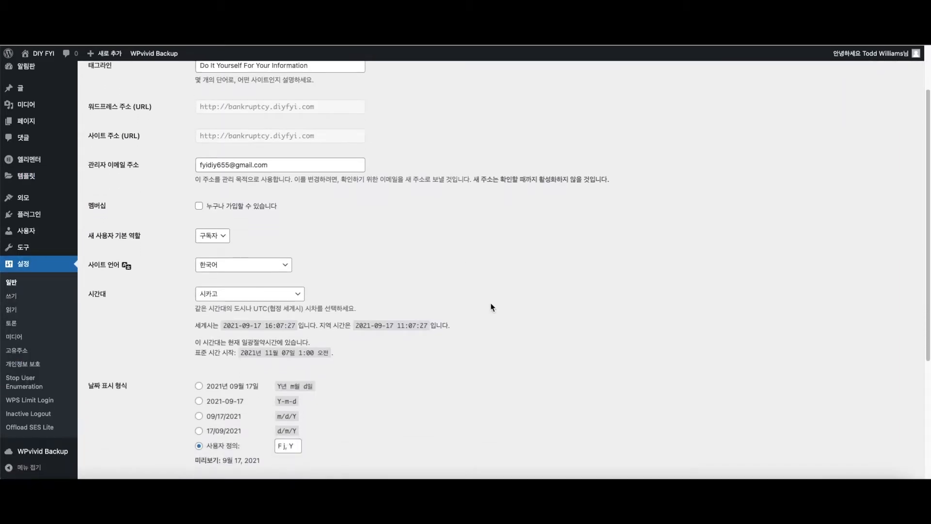
{"action": "left_click", "coordinate": [276, 267]}
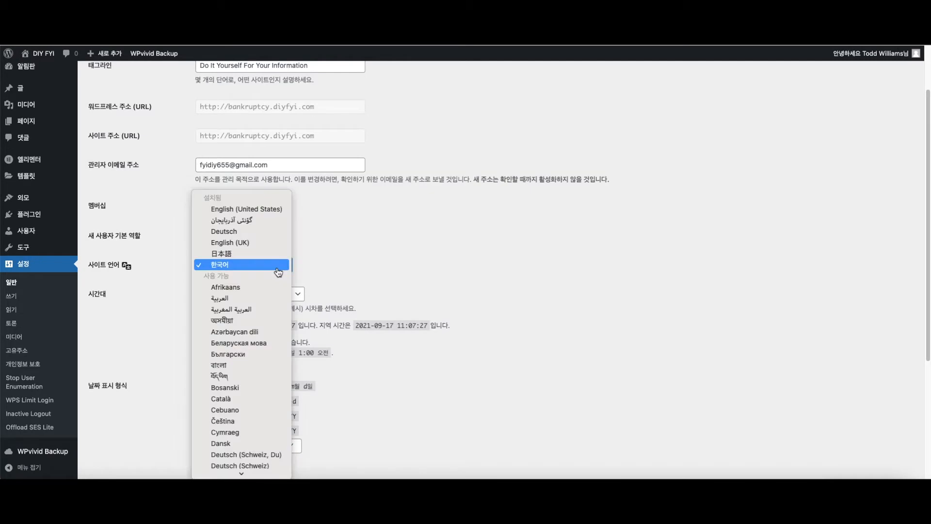
{"action": "left_click", "coordinate": [282, 214]}
{"action": "scroll", "coordinate": [307, 378], "scroll_direction": "down", "scroll_amount": 5}
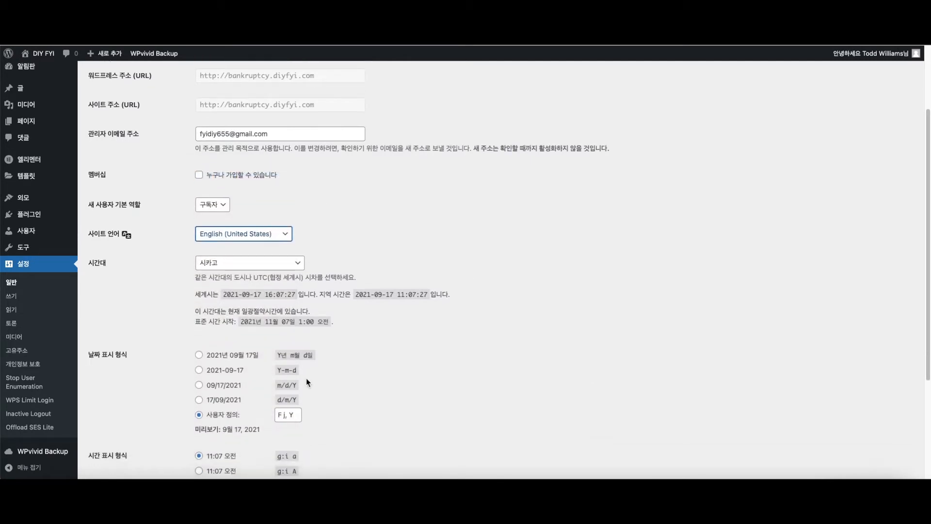
{"action": "left_click", "coordinate": [111, 432]}
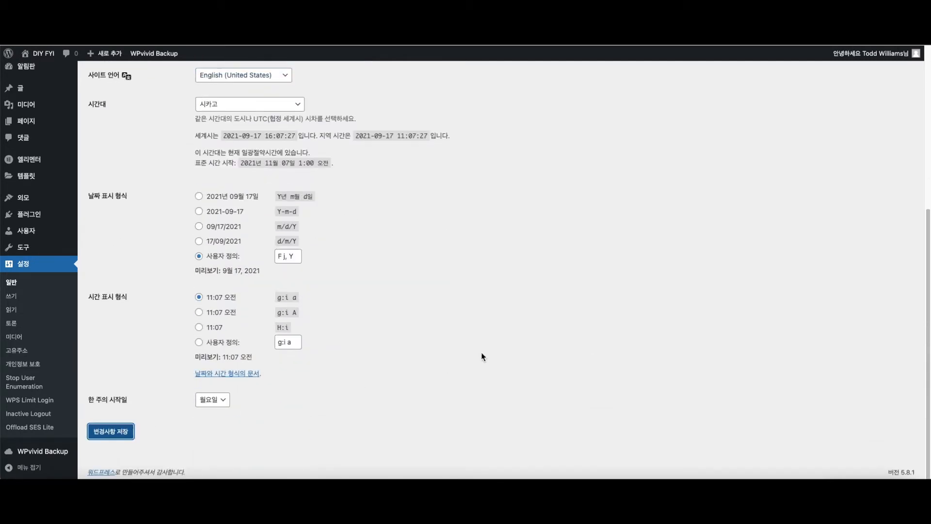
Set the site language to South Azerbaijani (گؤنئی آذربایجان) and save the changes.
{"action": "scroll", "coordinate": [291, 349], "scroll_direction": "down", "scroll_amount": 2}
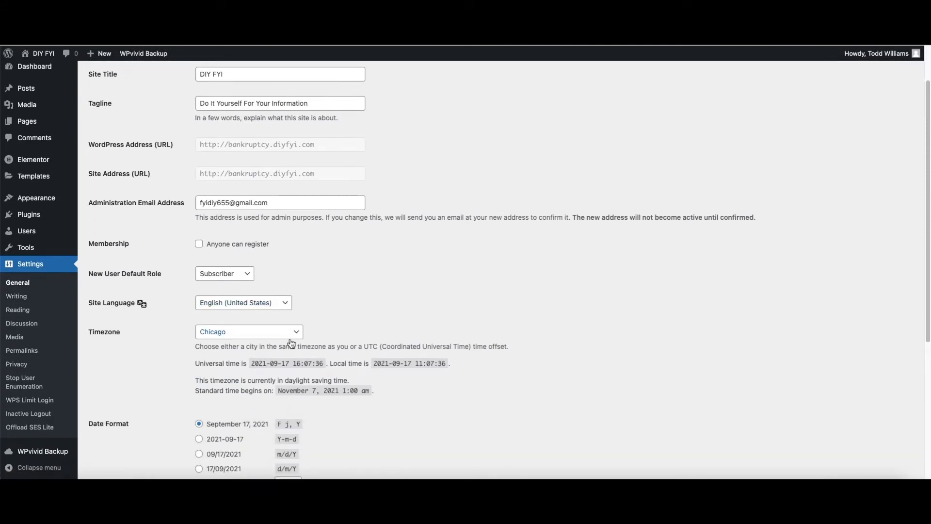
{"action": "left_click", "coordinate": [281, 270]}
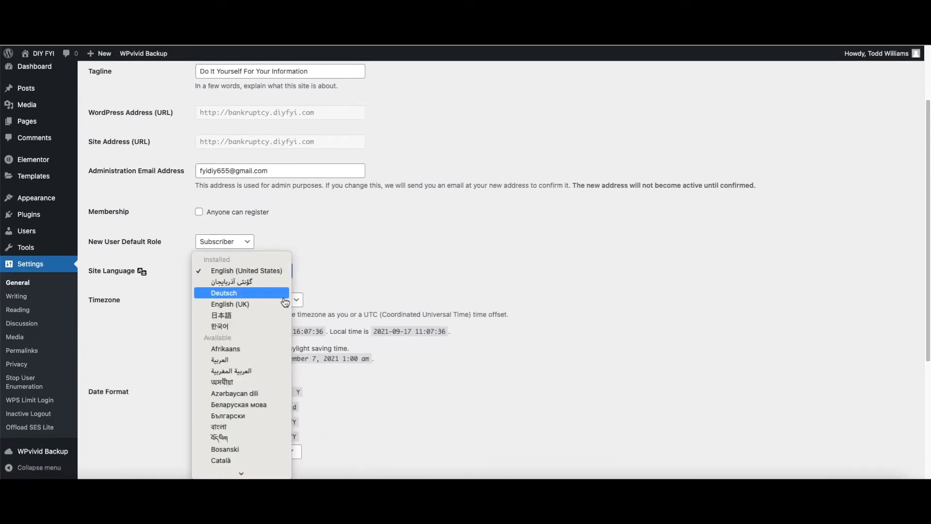
{"action": "left_click", "coordinate": [280, 282]}
{"action": "scroll", "coordinate": [348, 289], "scroll_direction": "down", "scroll_amount": 4}
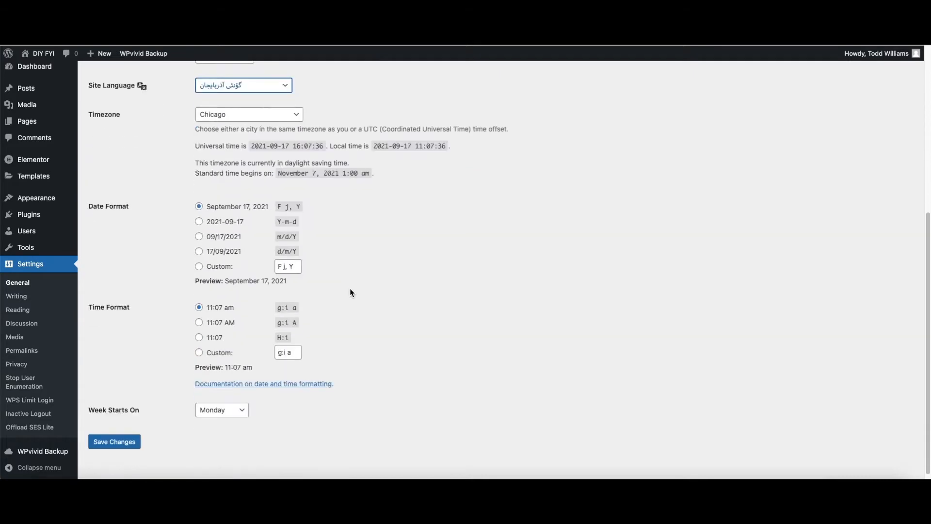
{"action": "left_click", "coordinate": [115, 443]}
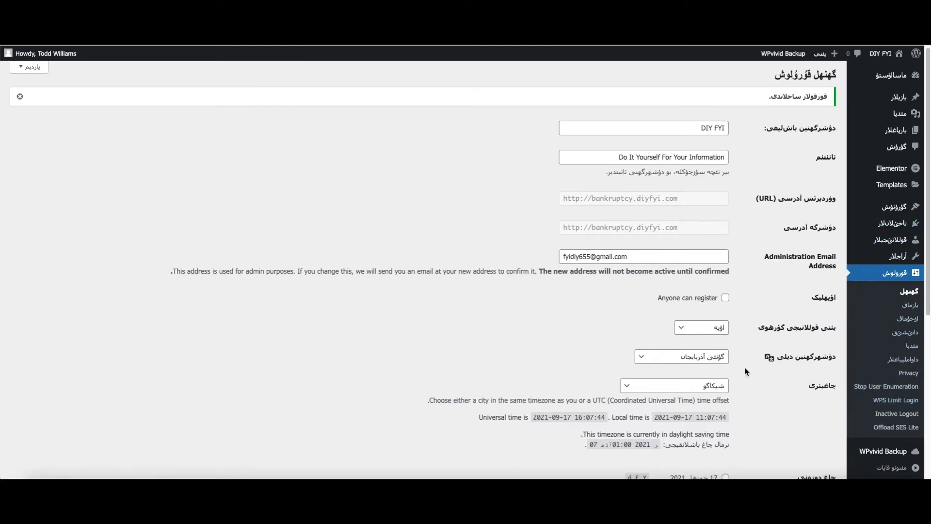
Switch the site language from South Azerbaijani back to English (United States) and save the settings.
{"action": "left_click", "coordinate": [669, 364]}
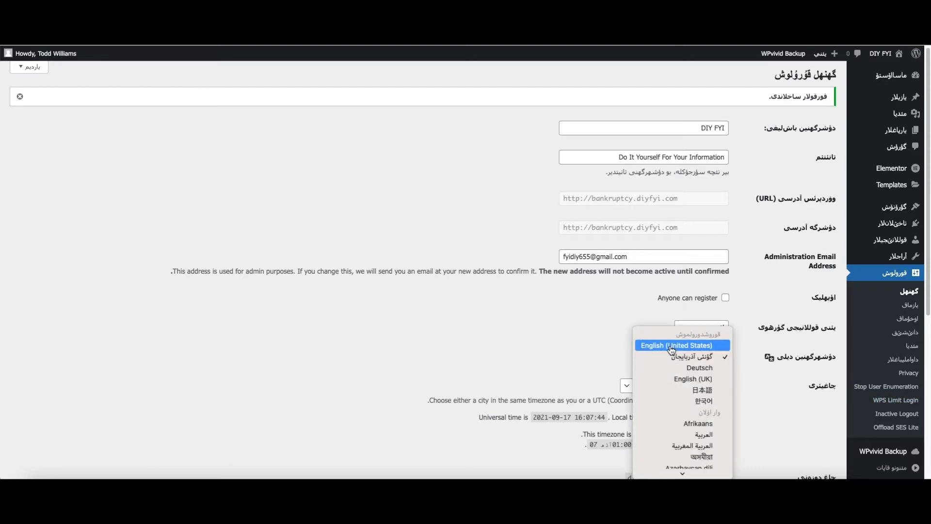
{"action": "left_click", "coordinate": [671, 346]}
{"action": "scroll", "coordinate": [772, 412], "scroll_direction": "down", "scroll_amount": 5}
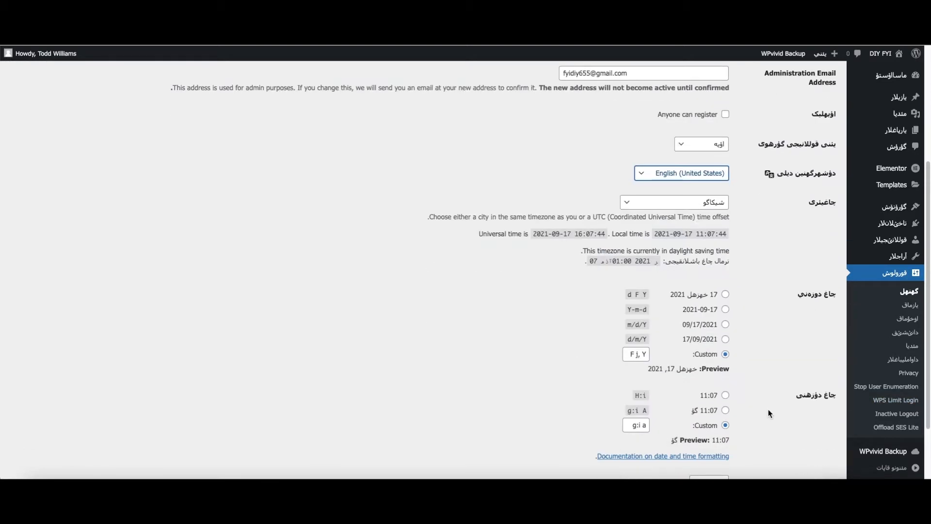
{"action": "left_click", "coordinate": [791, 431]}
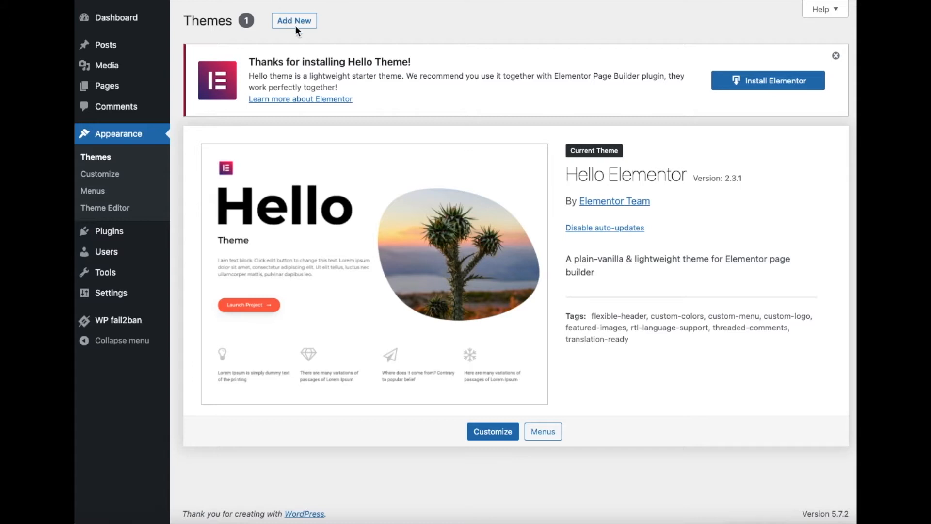
Start adding a new theme and look through the whole gallery of featured themes.
{"action": "left_click", "coordinate": [313, 22]}
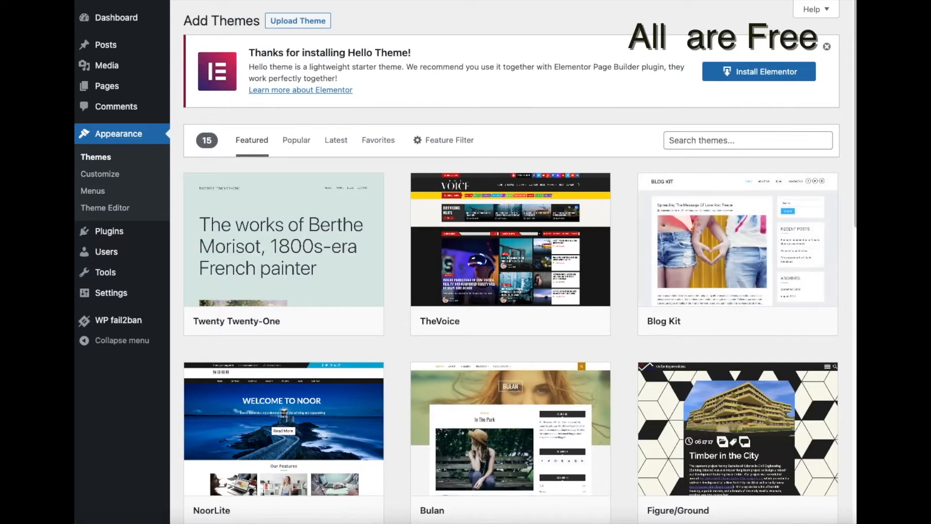
{"action": "scroll", "coordinate": [835, 385], "scroll_direction": "down", "scroll_amount": 3}
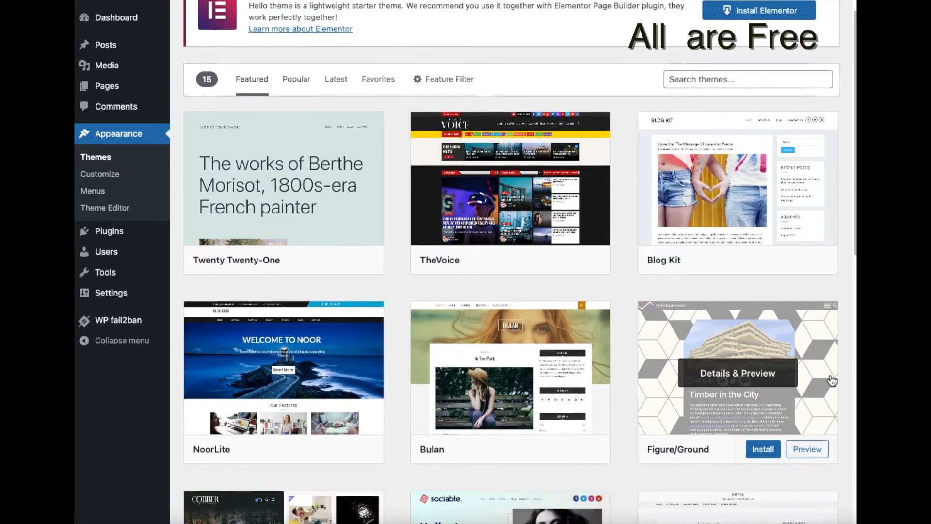
{"action": "scroll", "coordinate": [831, 379], "scroll_direction": "down", "scroll_amount": 7}
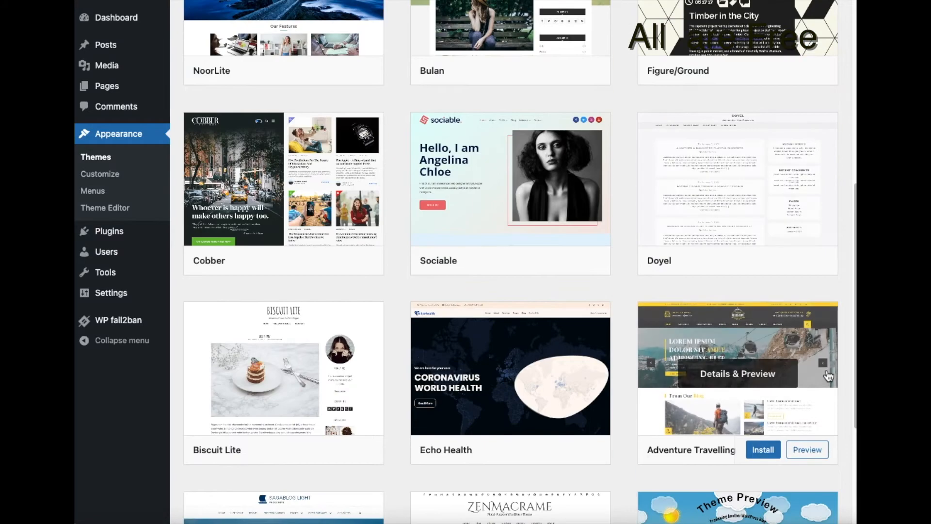
{"action": "scroll", "coordinate": [828, 376], "scroll_direction": "down", "scroll_amount": 3}
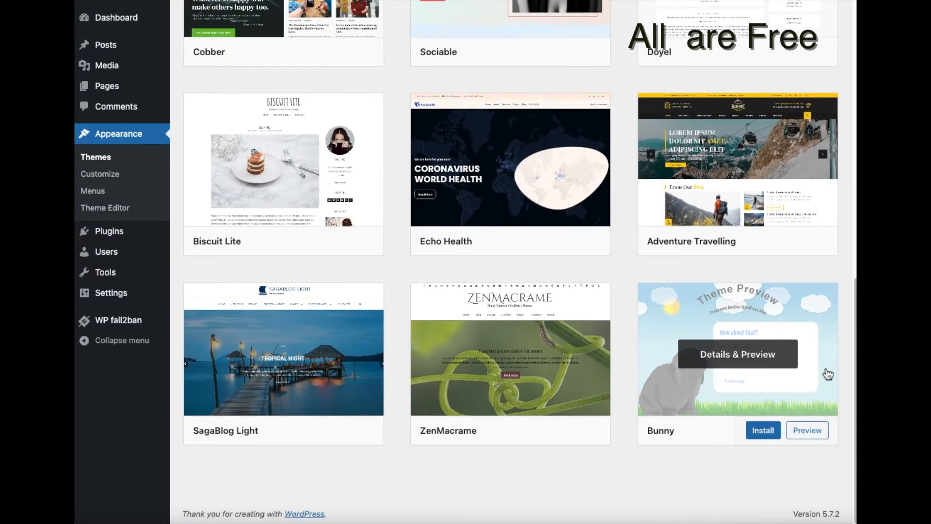
{"action": "scroll", "coordinate": [841, 303], "scroll_direction": "up", "scroll_amount": 5}
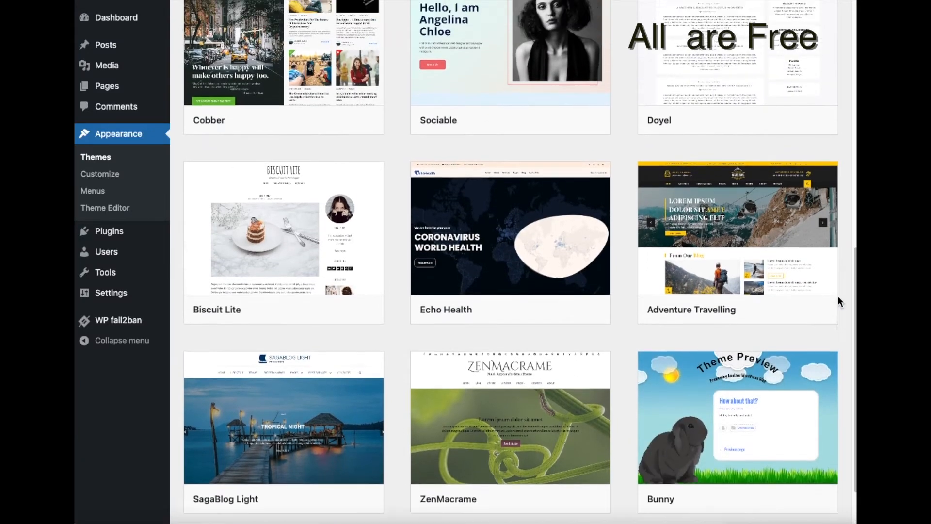
{"action": "scroll", "coordinate": [841, 302], "scroll_direction": "up", "scroll_amount": 3}
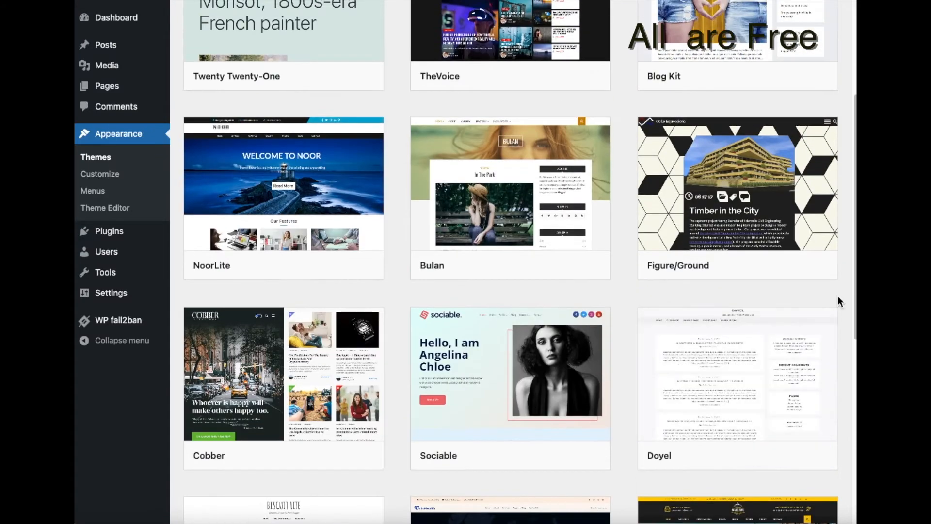
{"action": "scroll", "coordinate": [841, 303], "scroll_direction": "up", "scroll_amount": 2}
{"action": "scroll", "coordinate": [841, 303], "scroll_direction": "up", "scroll_amount": 3}
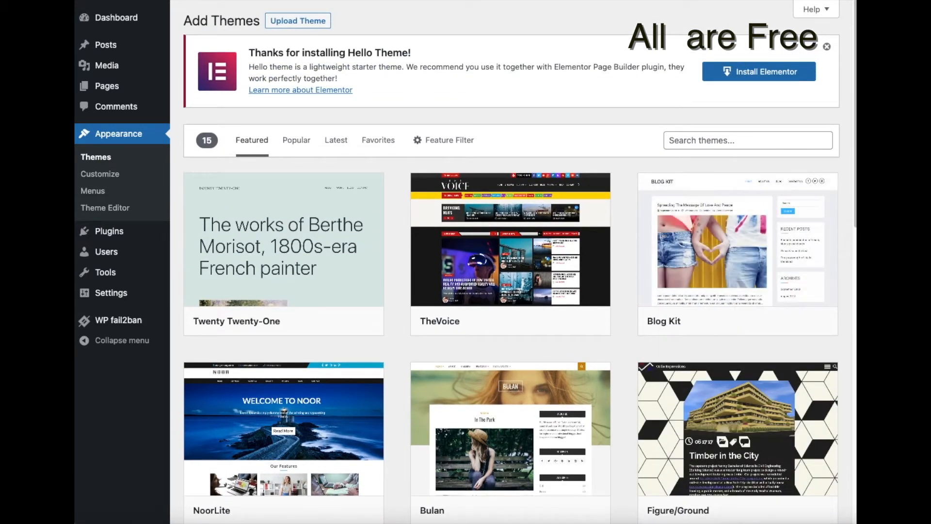
Show the popular themes and browse down through their gallery.
{"action": "left_click", "coordinate": [297, 140]}
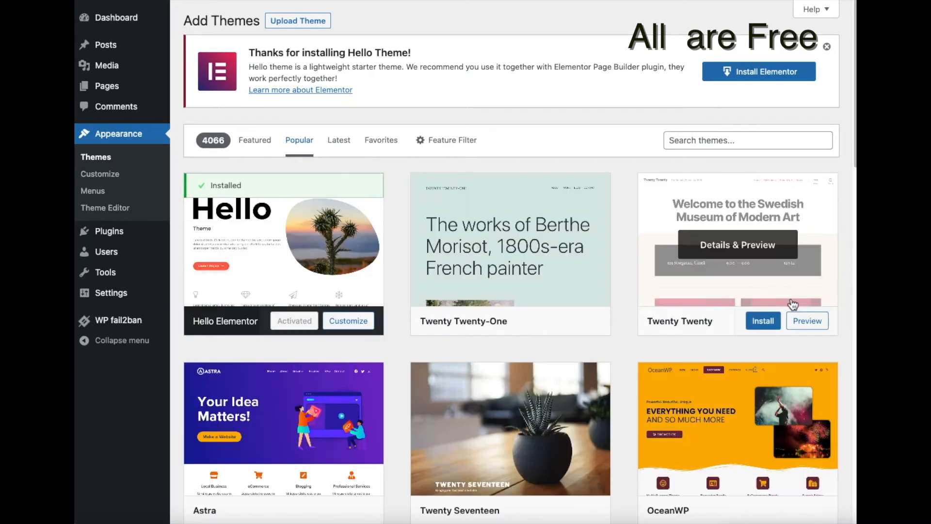
{"action": "scroll", "coordinate": [794, 305], "scroll_direction": "down", "scroll_amount": 12}
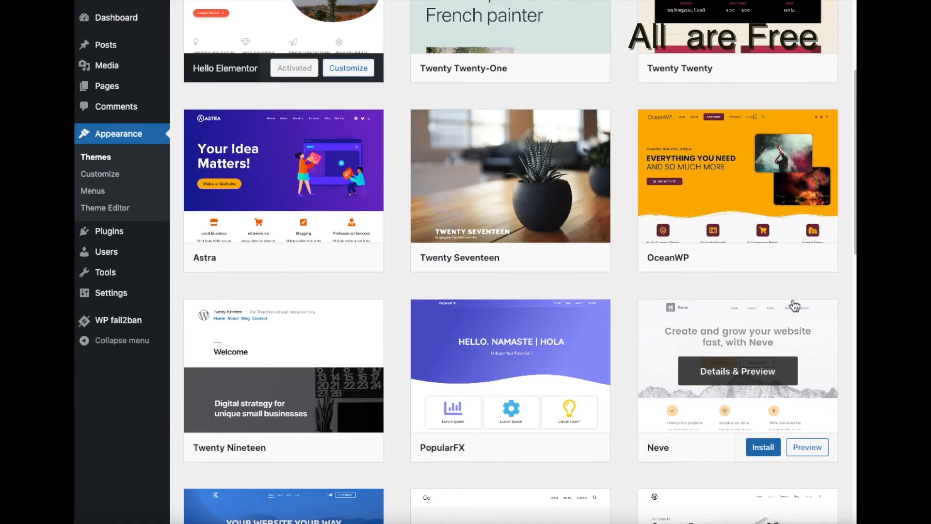
{"action": "scroll", "coordinate": [795, 305], "scroll_direction": "down", "scroll_amount": 6}
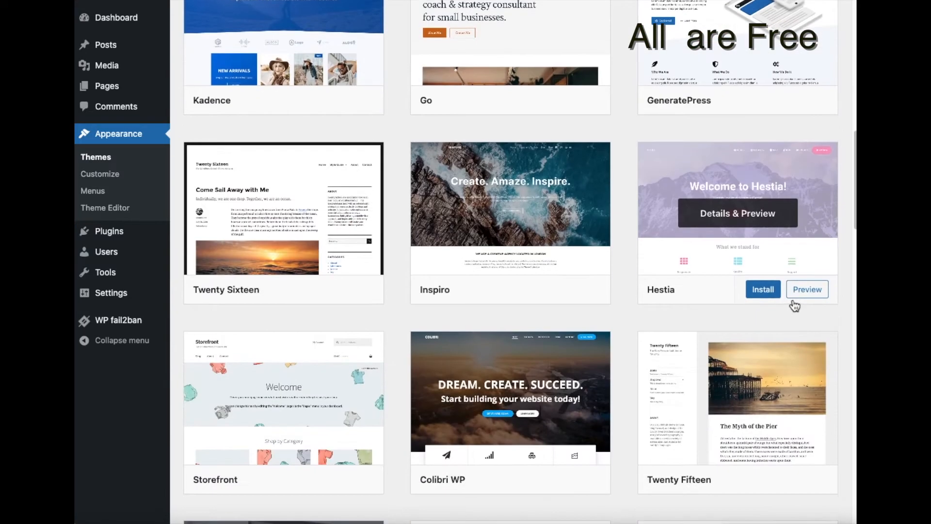
{"action": "scroll", "coordinate": [793, 304], "scroll_direction": "down", "scroll_amount": 9}
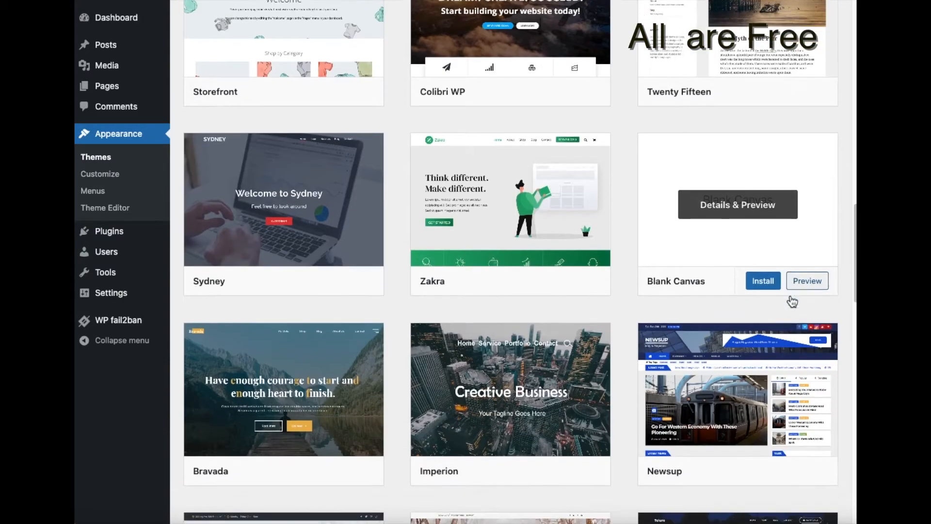
{"action": "scroll", "coordinate": [794, 303], "scroll_direction": "down", "scroll_amount": 3}
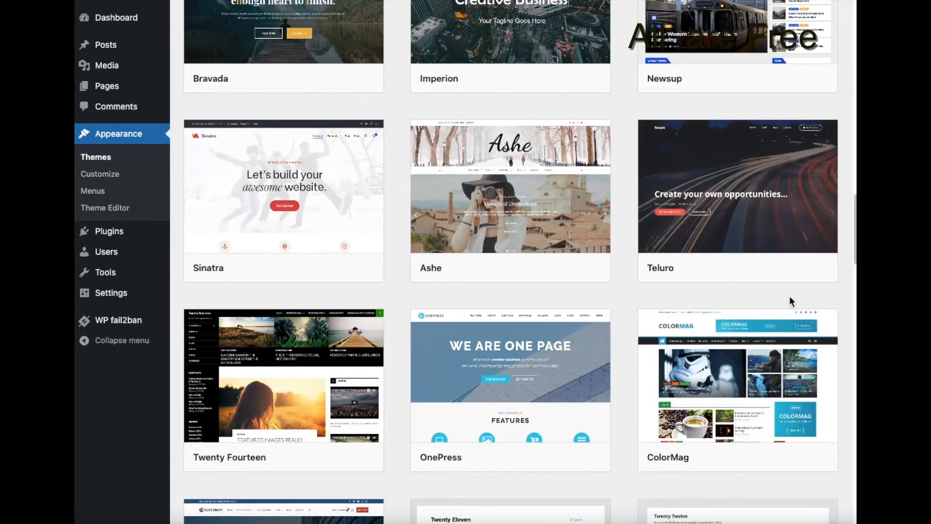
Continue examining the popular themes from Twenty Fourteen and OnePress onward, down to PressBook, Crio and Attire Blog.
{"action": "scroll", "coordinate": [790, 295], "scroll_direction": "down", "scroll_amount": 1}
{"action": "scroll", "coordinate": [793, 302], "scroll_direction": "down", "scroll_amount": 8}
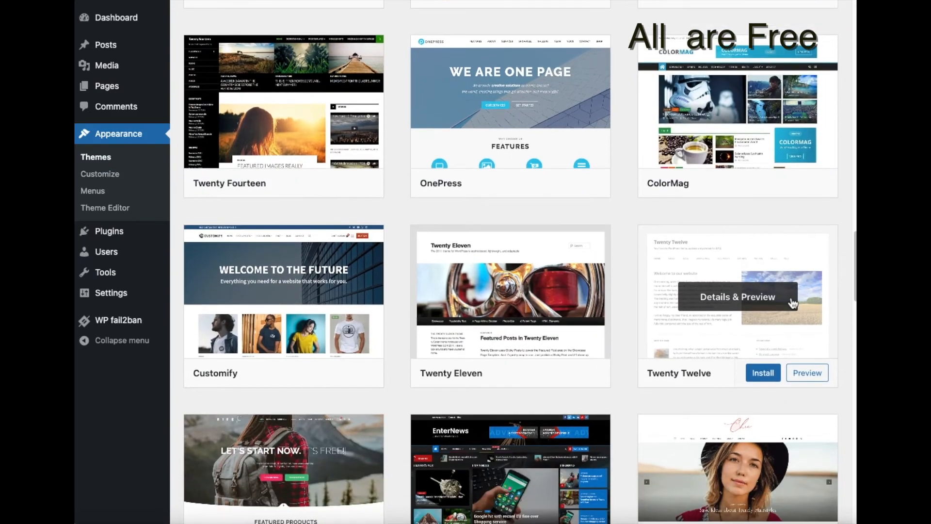
{"action": "scroll", "coordinate": [793, 302], "scroll_direction": "down", "scroll_amount": 6}
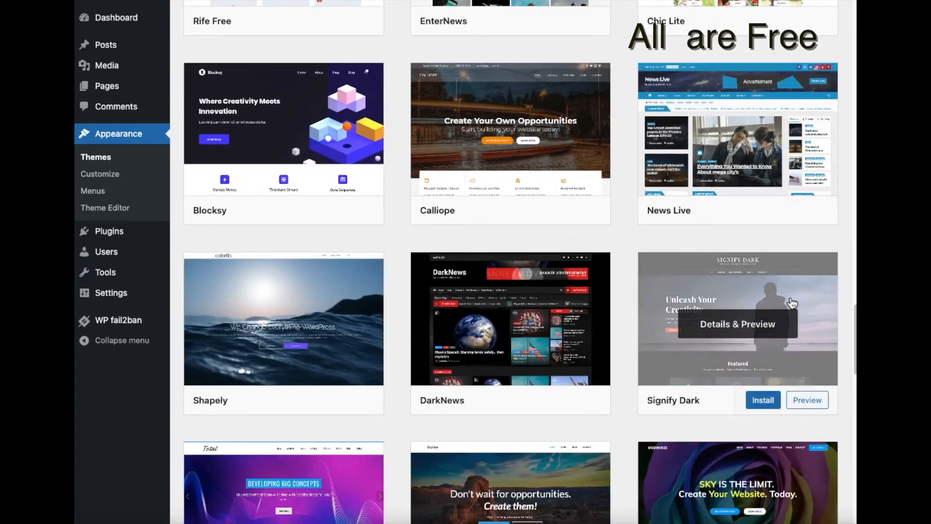
{"action": "scroll", "coordinate": [791, 299], "scroll_direction": "down", "scroll_amount": 2}
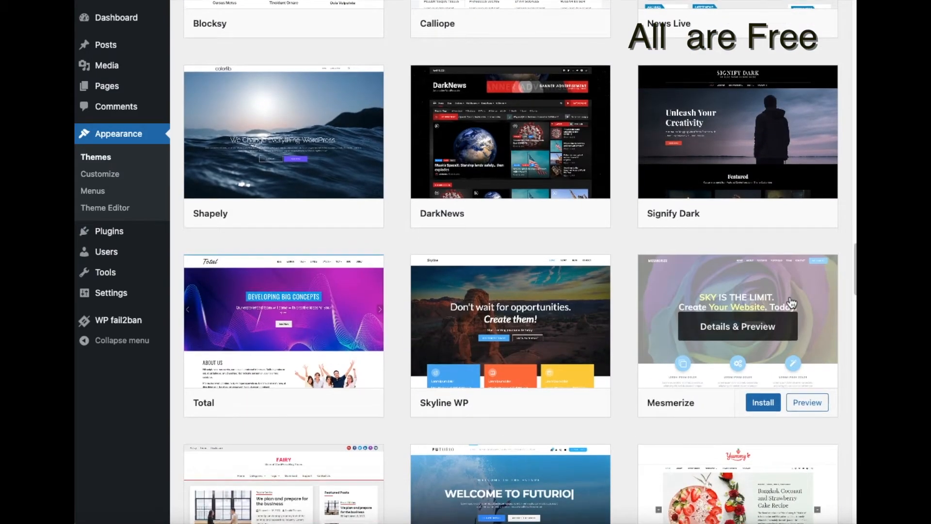
{"action": "scroll", "coordinate": [791, 299], "scroll_direction": "down", "scroll_amount": 3}
{"action": "scroll", "coordinate": [791, 302], "scroll_direction": "down", "scroll_amount": 8}
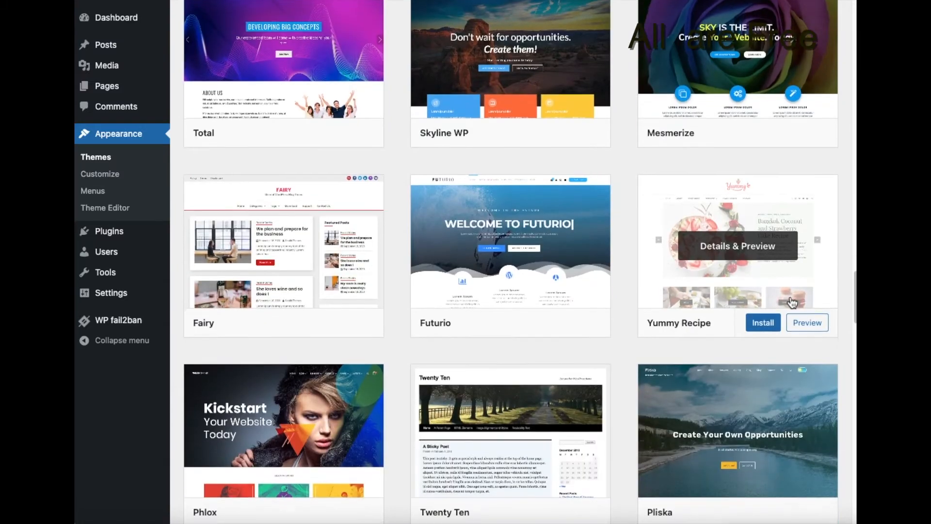
{"action": "scroll", "coordinate": [790, 299], "scroll_direction": "down", "scroll_amount": 8}
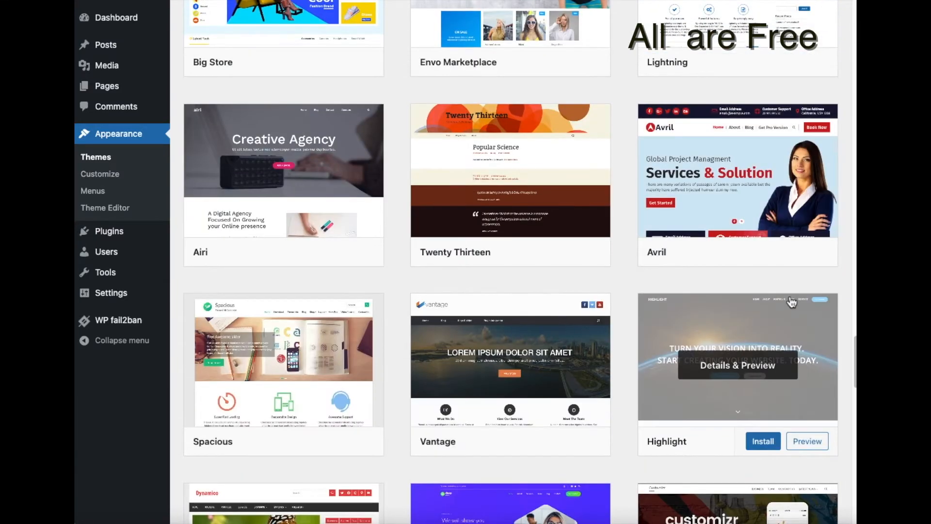
{"action": "scroll", "coordinate": [791, 302], "scroll_direction": "down", "scroll_amount": 8}
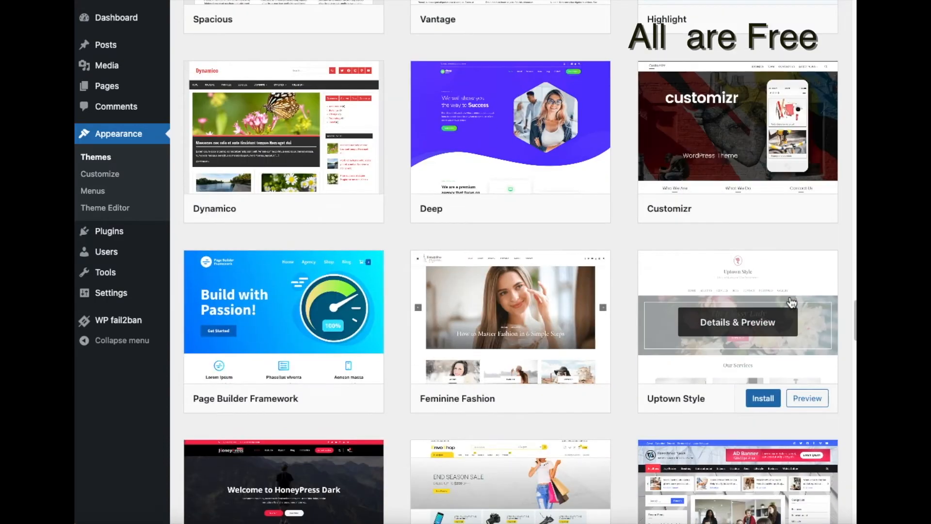
{"action": "scroll", "coordinate": [792, 302], "scroll_direction": "down", "scroll_amount": 8}
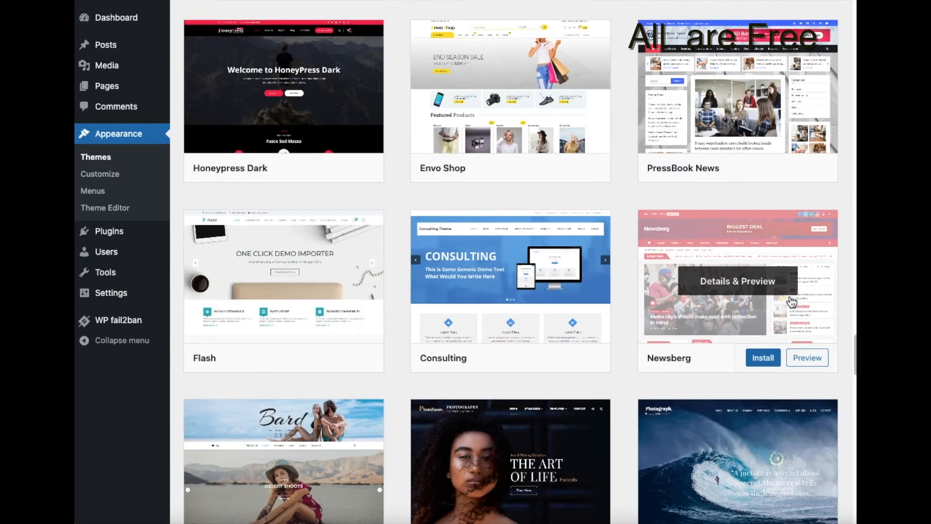
{"action": "scroll", "coordinate": [792, 302], "scroll_direction": "down", "scroll_amount": 9}
{"action": "scroll", "coordinate": [791, 302], "scroll_direction": "down", "scroll_amount": 8}
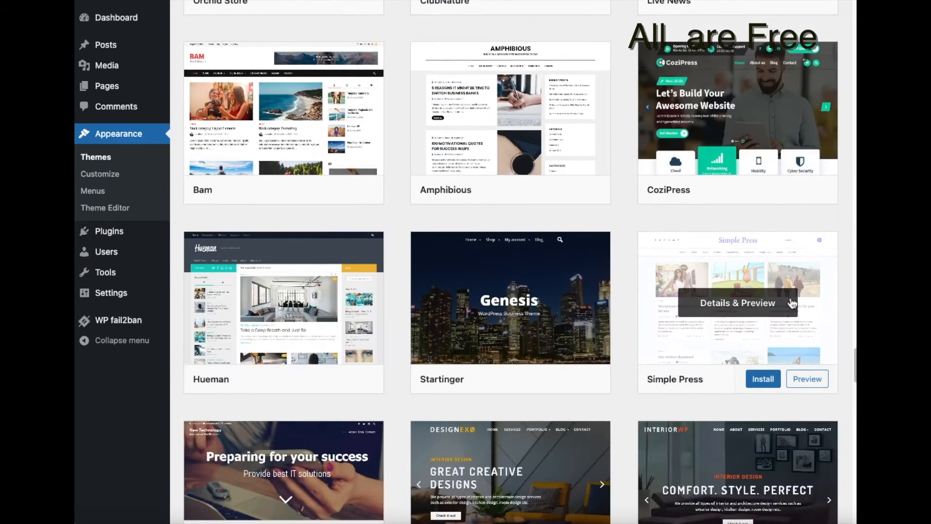
{"action": "scroll", "coordinate": [792, 303], "scroll_direction": "down", "scroll_amount": 11}
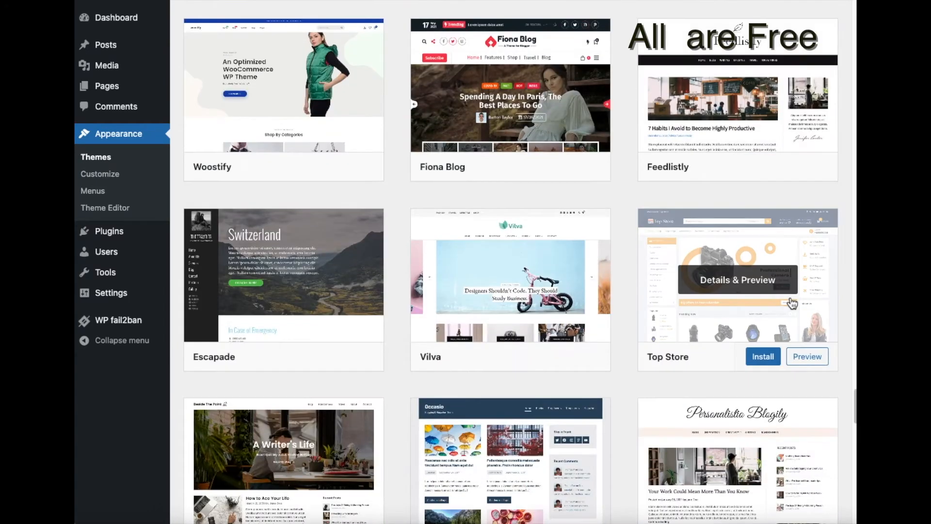
{"action": "scroll", "coordinate": [792, 303], "scroll_direction": "down", "scroll_amount": 8}
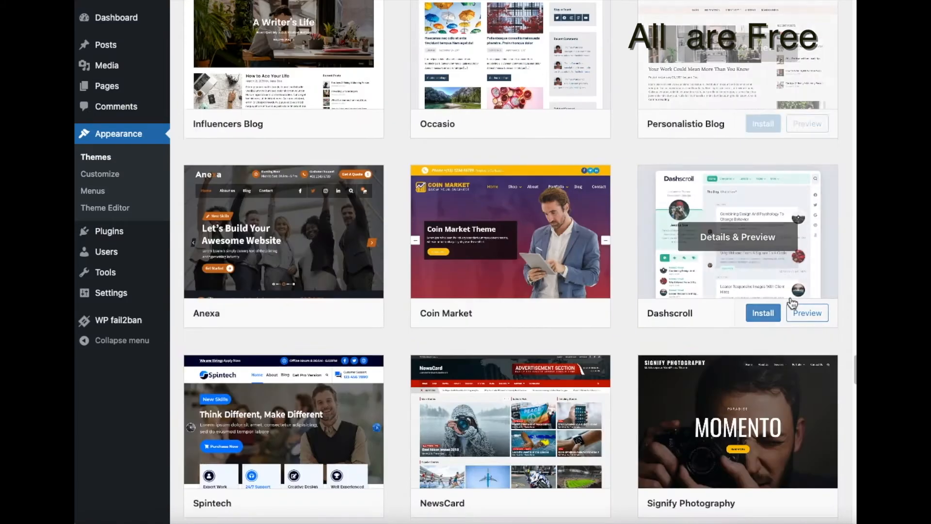
{"action": "scroll", "coordinate": [792, 302], "scroll_direction": "down", "scroll_amount": 8}
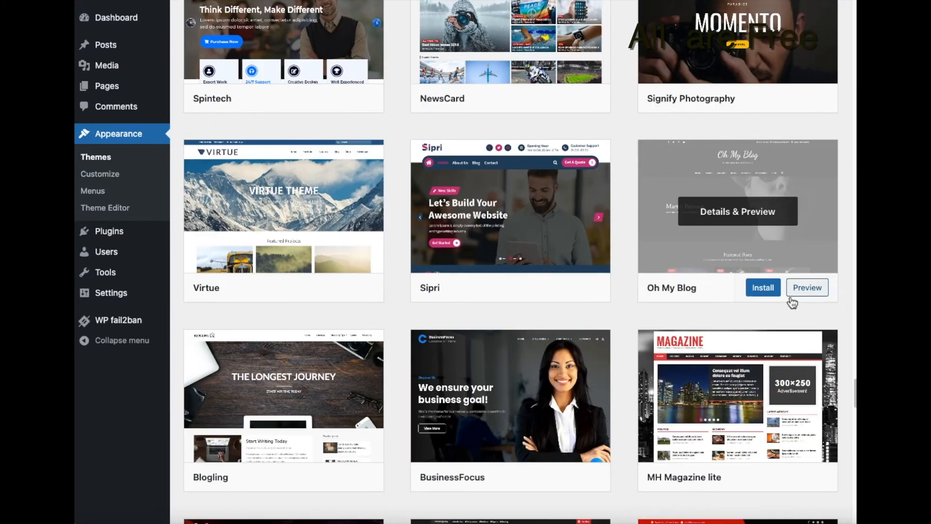
{"action": "scroll", "coordinate": [792, 303], "scroll_direction": "down", "scroll_amount": 8}
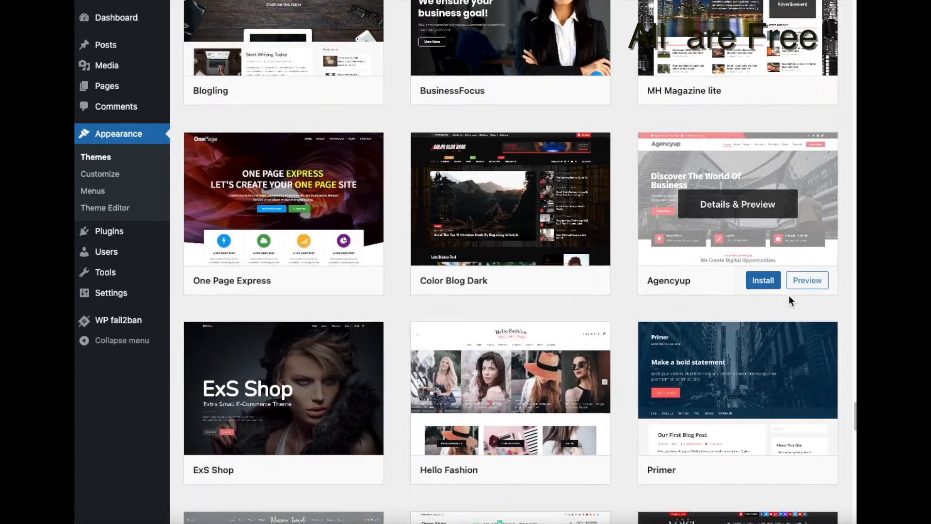
{"action": "scroll", "coordinate": [792, 303], "scroll_direction": "down", "scroll_amount": 10}
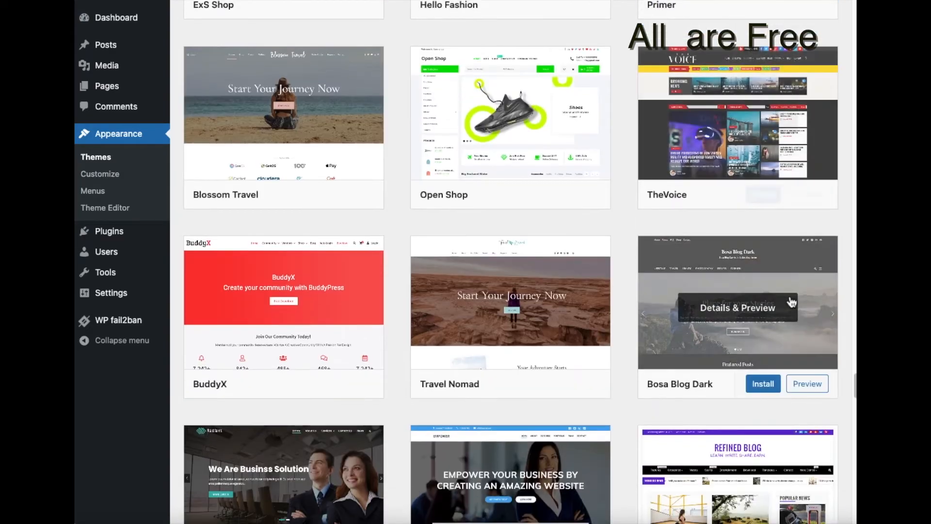
{"action": "scroll", "coordinate": [792, 302], "scroll_direction": "down", "scroll_amount": 5}
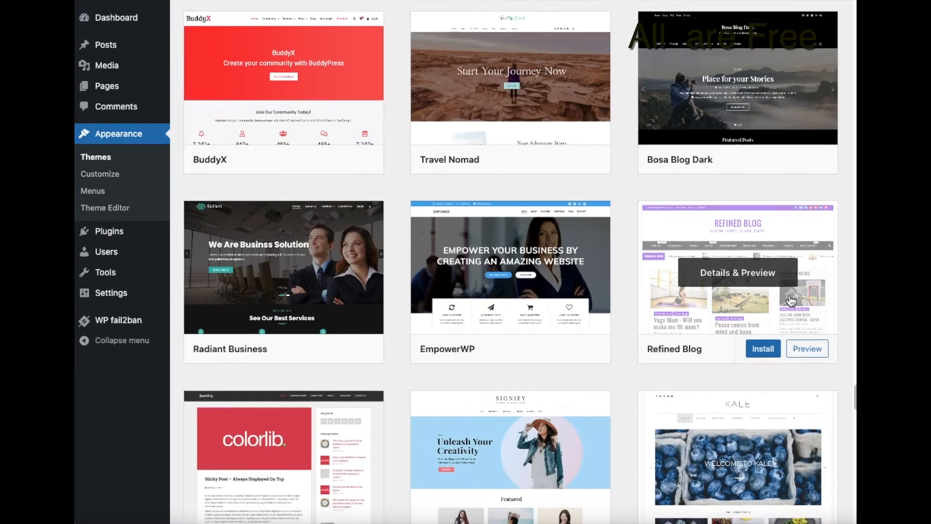
{"action": "scroll", "coordinate": [791, 301], "scroll_direction": "down", "scroll_amount": 5}
{"action": "scroll", "coordinate": [792, 301], "scroll_direction": "down", "scroll_amount": 4}
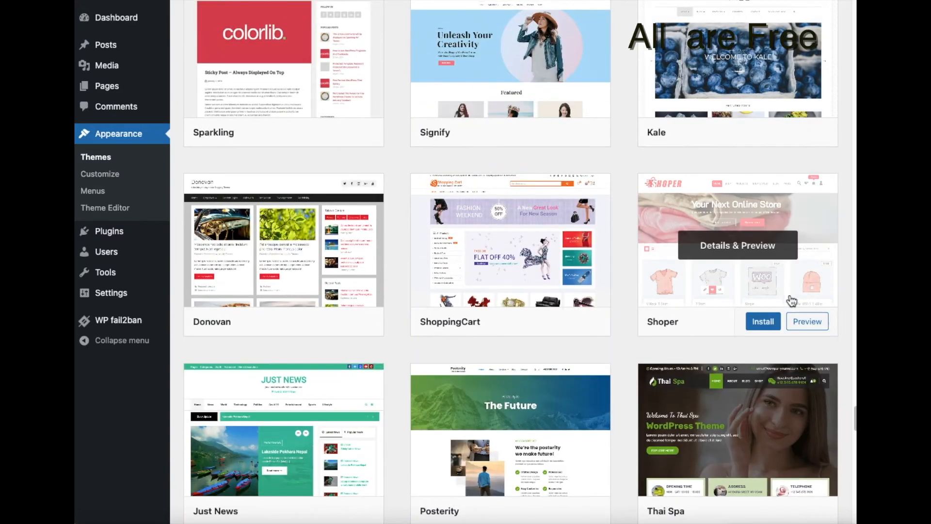
{"action": "scroll", "coordinate": [791, 301], "scroll_direction": "down", "scroll_amount": 9}
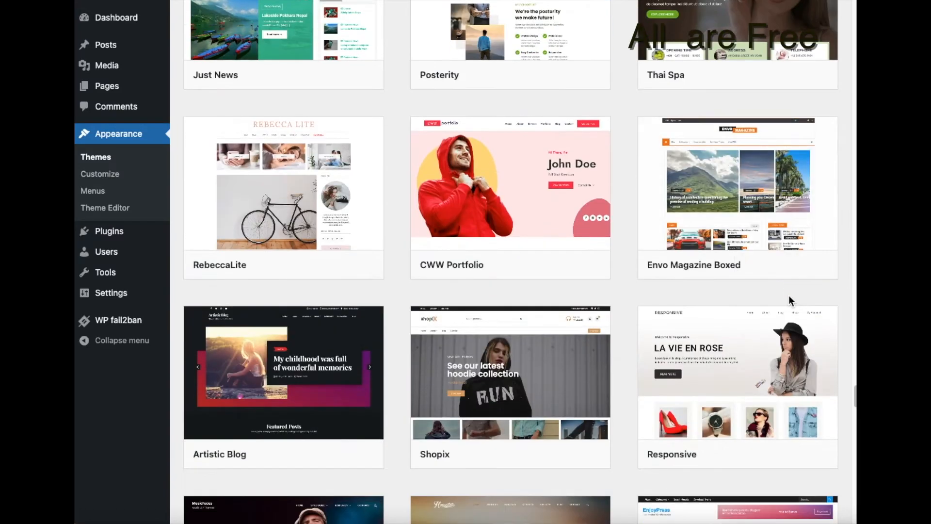
{"action": "scroll", "coordinate": [790, 297], "scroll_direction": "down", "scroll_amount": 11}
{"action": "scroll", "coordinate": [792, 301], "scroll_direction": "down", "scroll_amount": 7}
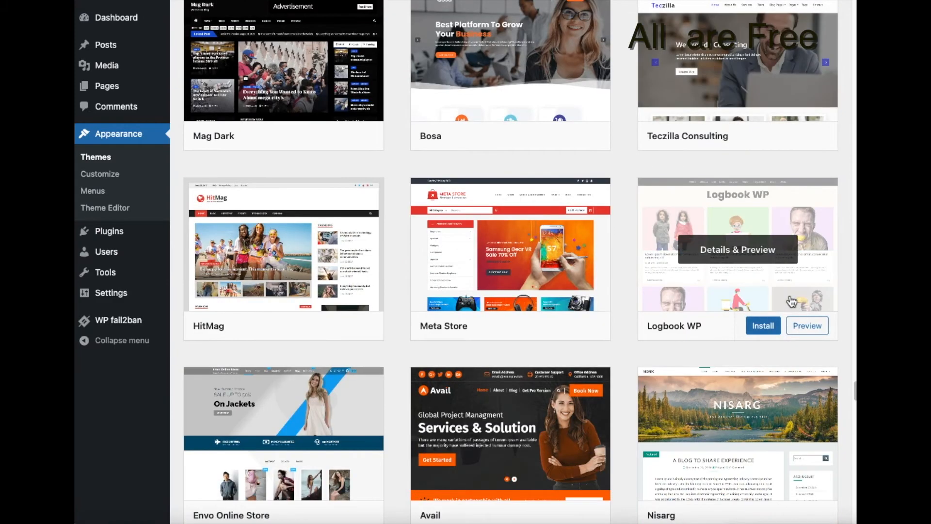
{"action": "scroll", "coordinate": [792, 302], "scroll_direction": "down", "scroll_amount": 4}
{"action": "scroll", "coordinate": [854, 324], "scroll_direction": "down", "scroll_amount": 4}
{"action": "scroll", "coordinate": [854, 324], "scroll_direction": "down", "scroll_amount": 8}
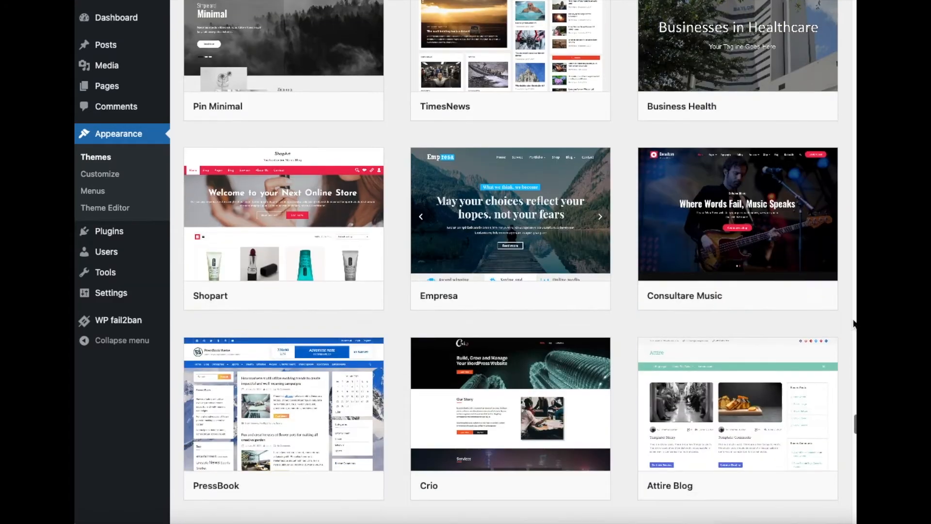
{"action": "scroll", "coordinate": [854, 324], "scroll_direction": "down", "scroll_amount": 8}
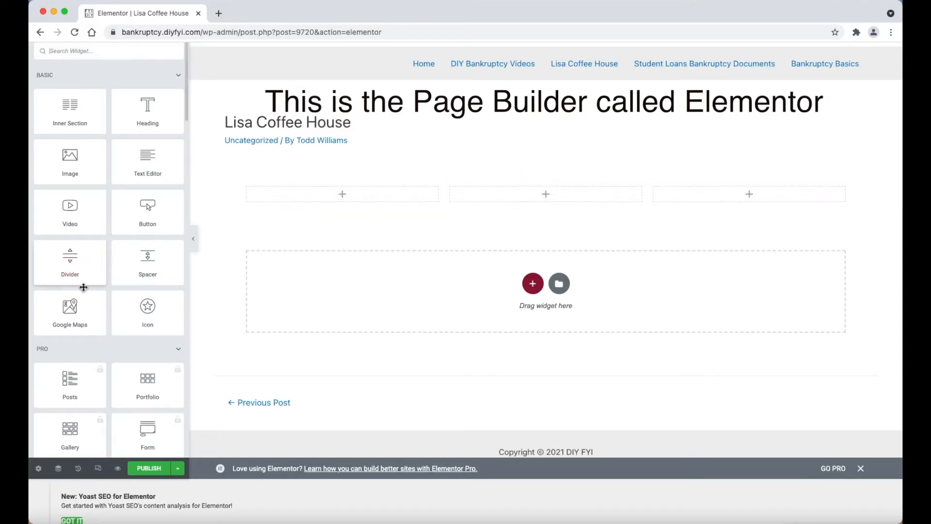
In the Elementor page editor, add a Video widget to the middle of the three columns and delete the empty first column.
{"action": "left_click_drag", "start_coordinate": [71, 212], "coordinate": [522, 200]}
{"action": "right_click", "coordinate": [245, 190]}
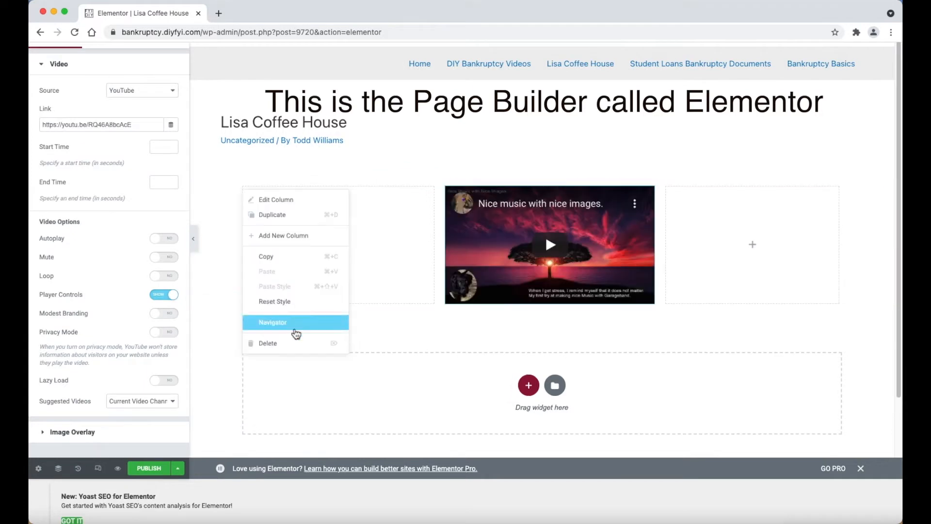
{"action": "left_click", "coordinate": [302, 343]}
{"action": "left_click_drag", "start_coordinate": [542, 308], "coordinate": [653, 333]}
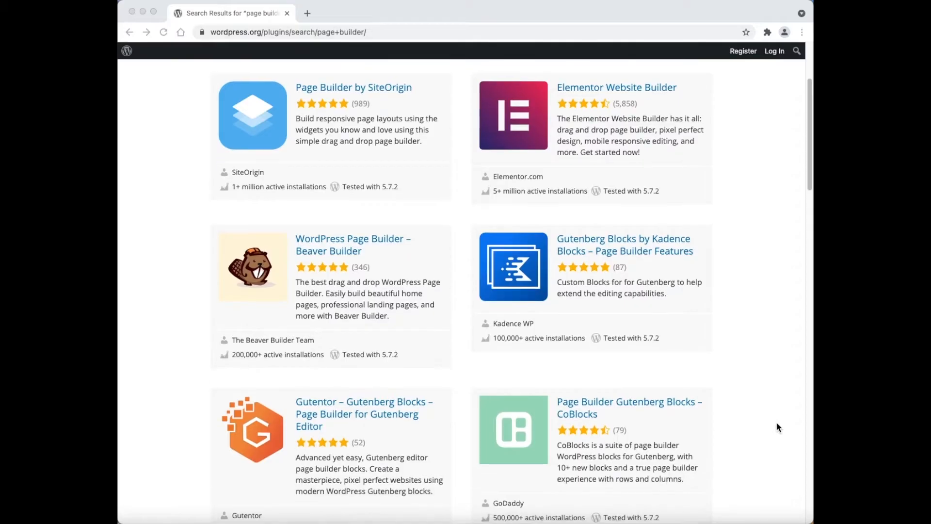
On wordpress.org, look through the first page of plugin search results for "page builder" and go on to the second page.
{"action": "scroll", "coordinate": [777, 427], "scroll_direction": "down", "scroll_amount": 2}
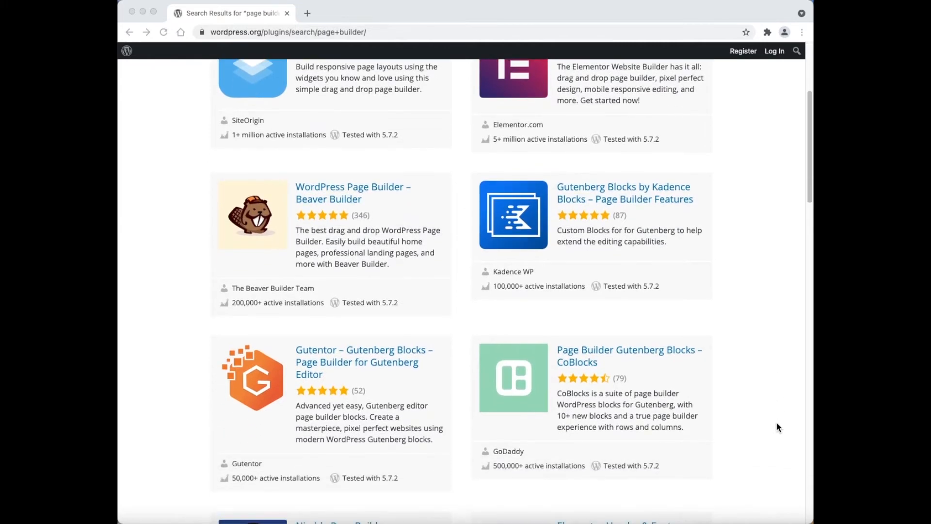
{"action": "scroll", "coordinate": [777, 427], "scroll_direction": "down", "scroll_amount": 5}
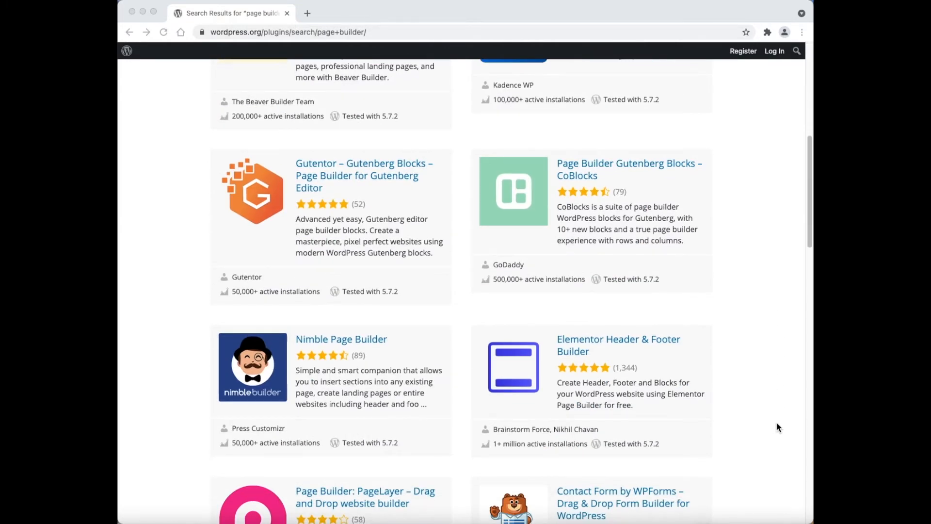
{"action": "scroll", "coordinate": [777, 424], "scroll_direction": "down", "scroll_amount": 3}
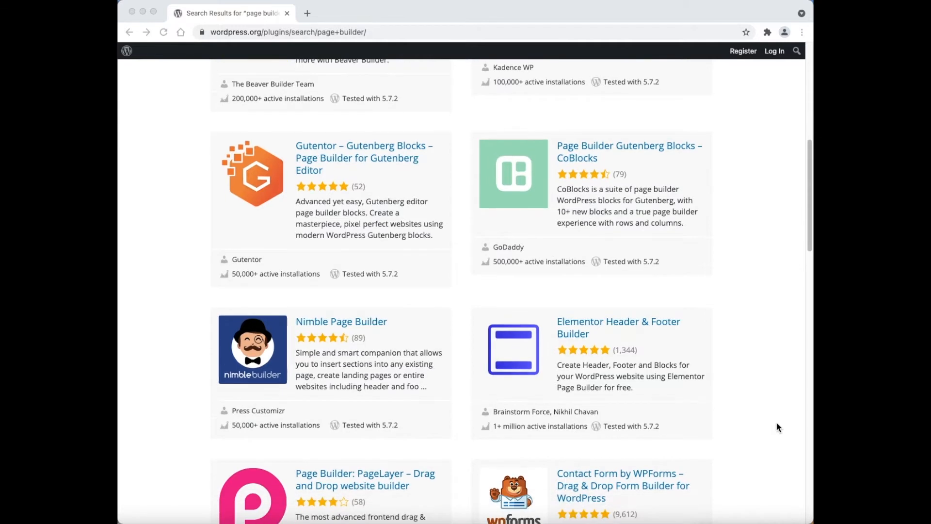
{"action": "scroll", "coordinate": [777, 426], "scroll_direction": "down", "scroll_amount": 3}
{"action": "scroll", "coordinate": [777, 427], "scroll_direction": "down", "scroll_amount": 1}
{"action": "scroll", "coordinate": [777, 427], "scroll_direction": "down", "scroll_amount": 2}
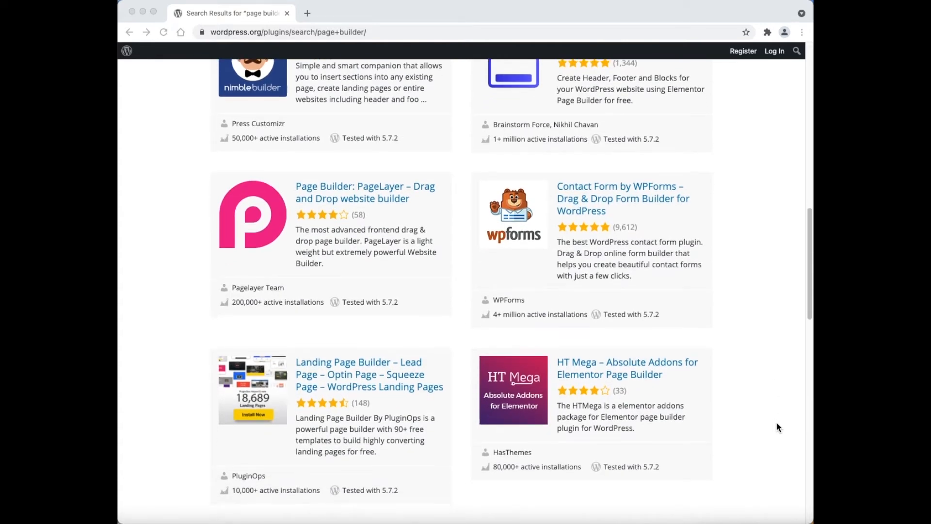
{"action": "scroll", "coordinate": [777, 427], "scroll_direction": "down", "scroll_amount": 5}
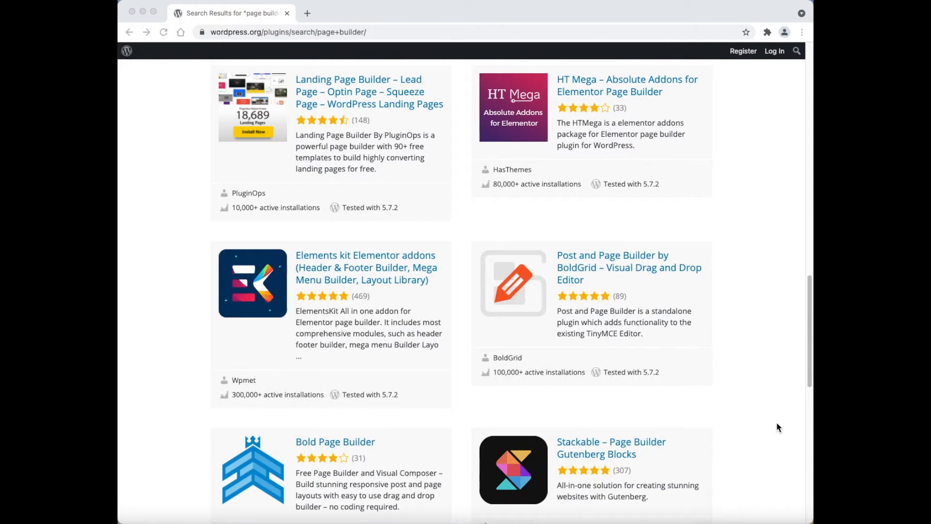
{"action": "scroll", "coordinate": [777, 427], "scroll_direction": "down", "scroll_amount": 5}
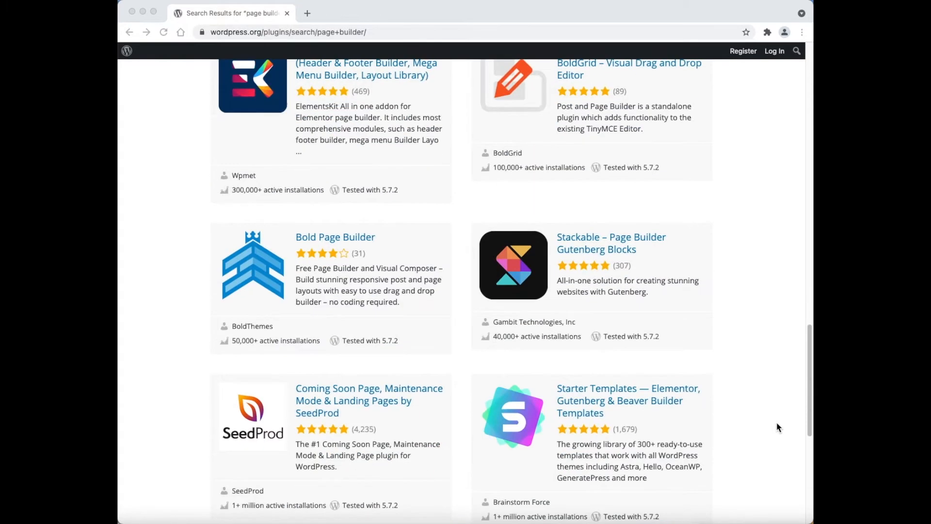
{"action": "scroll", "coordinate": [776, 427], "scroll_direction": "down", "scroll_amount": 1}
{"action": "scroll", "coordinate": [778, 427], "scroll_direction": "down", "scroll_amount": 2}
{"action": "scroll", "coordinate": [777, 427], "scroll_direction": "down", "scroll_amount": 3}
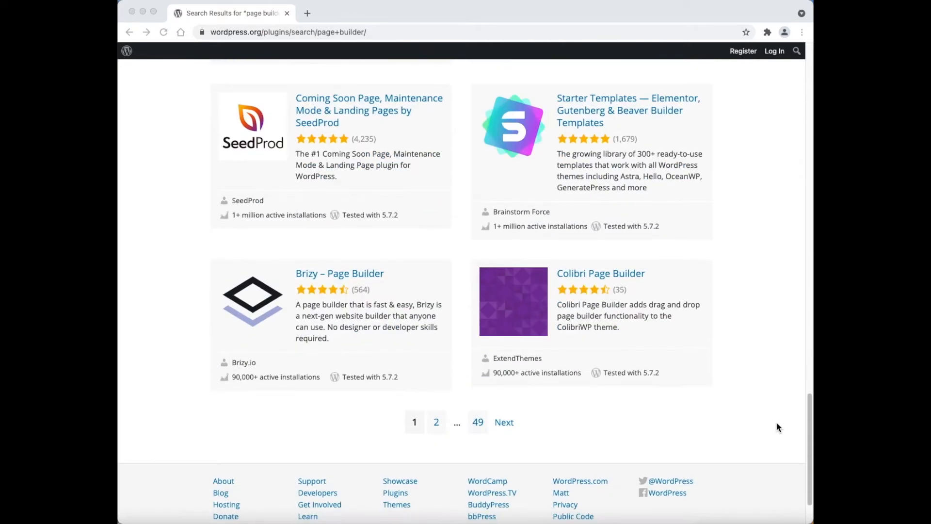
{"action": "scroll", "coordinate": [776, 427], "scroll_direction": "down", "scroll_amount": 1}
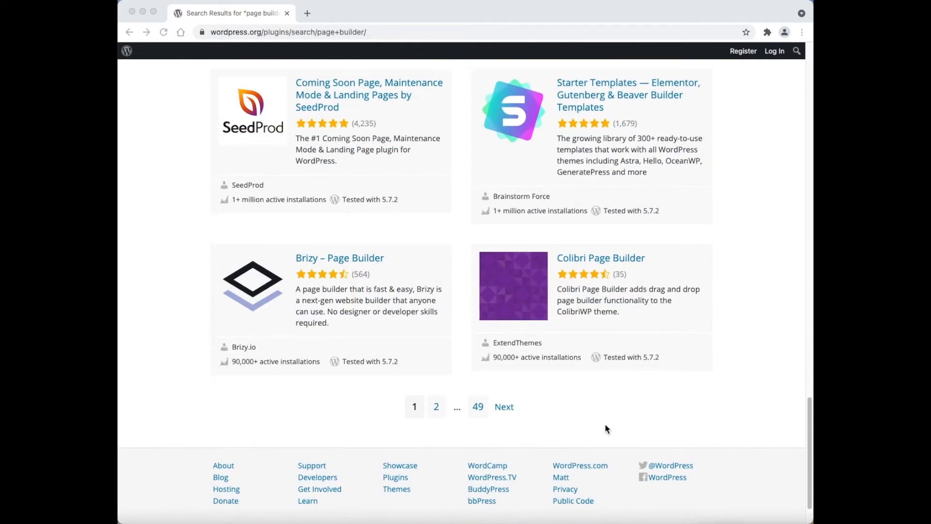
{"action": "left_click", "coordinate": [506, 409]}
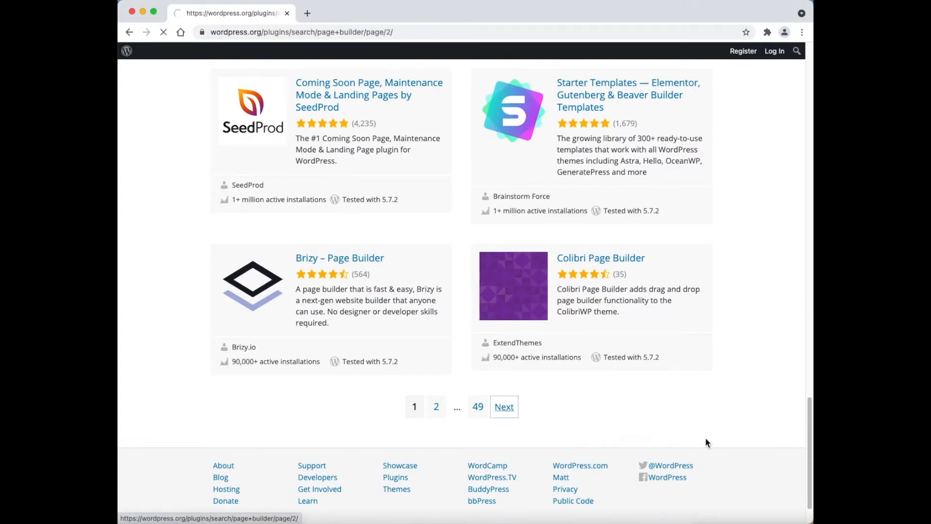
{"action": "scroll", "coordinate": [759, 426], "scroll_direction": "down", "scroll_amount": 5}
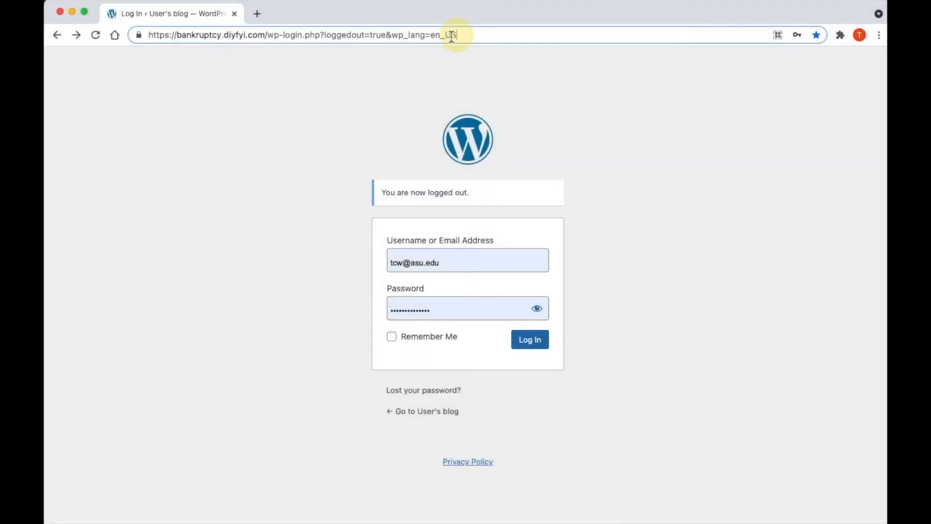
Replace the login path in the site's address with wp-admin after bankruptcy.diyfyi.com/ and load the page.
{"action": "left_click", "coordinate": [305, 38]}
{"action": "left_click_drag", "start_coordinate": [285, 45], "coordinate": [273, 32]}
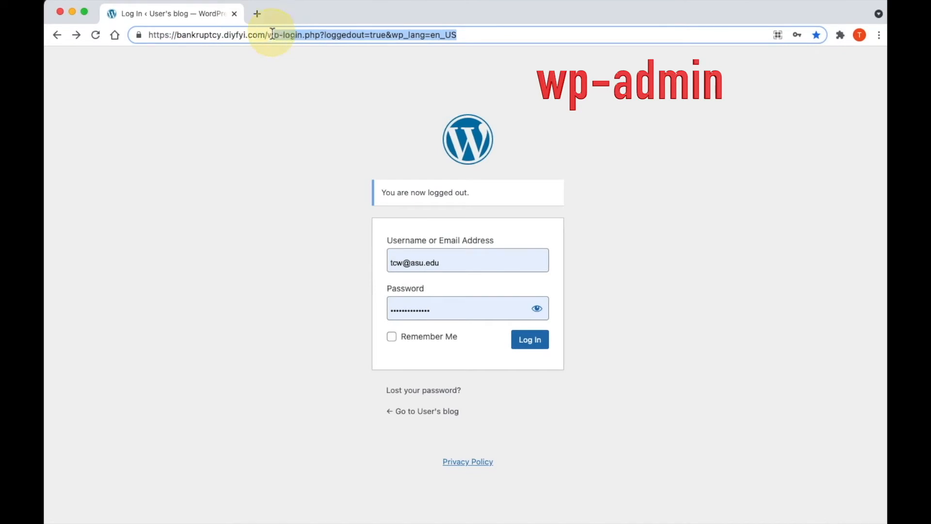
{"action": "key", "text": "BackSpace"}
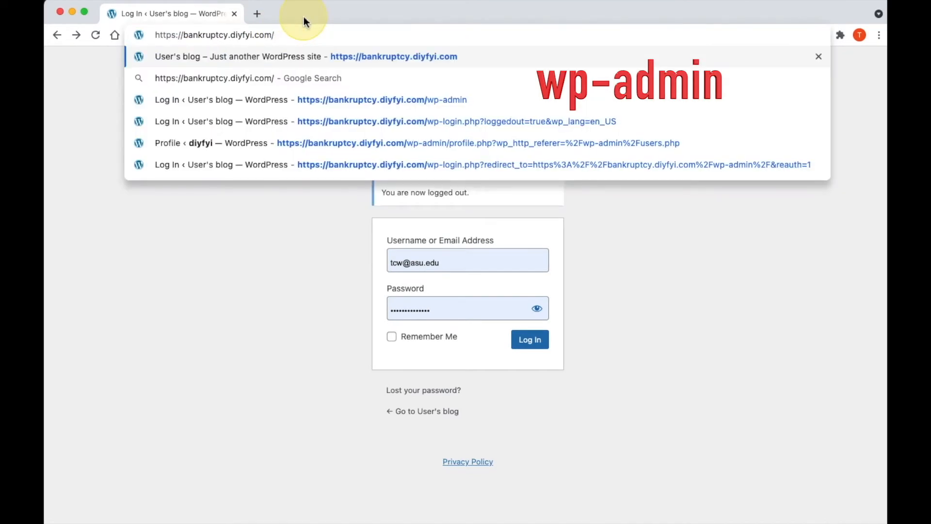
{"action": "type", "text": "wp-admin"}
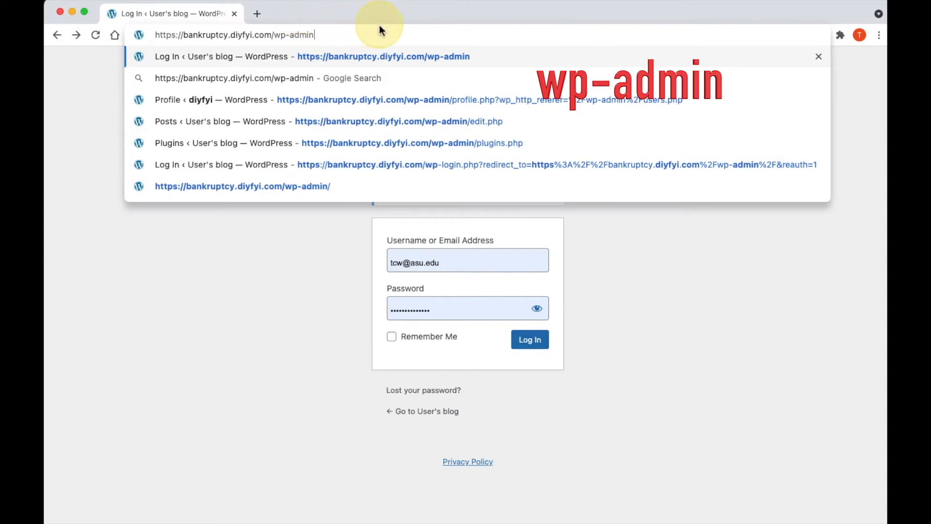
{"action": "key", "text": "Return"}
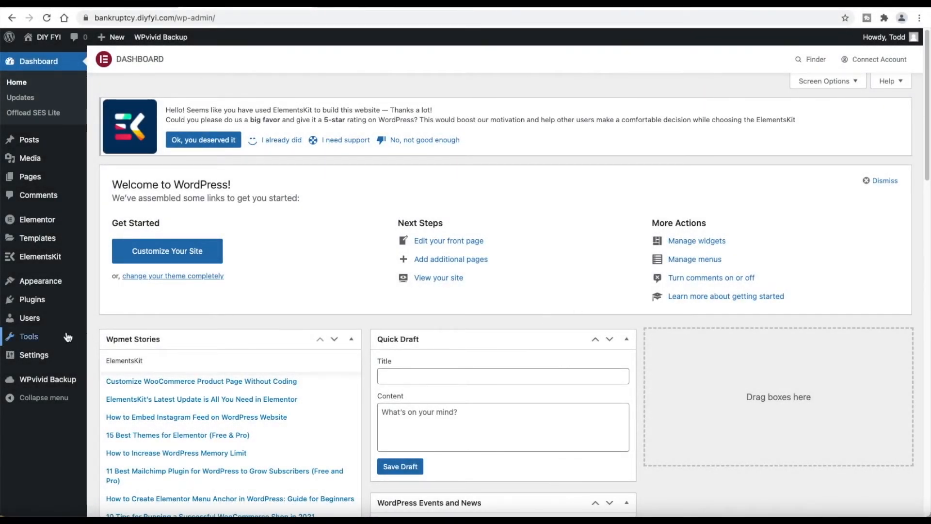
Open the site's General settings from the WordPress dashboard.
{"action": "mouse_move", "coordinate": [65, 355]}
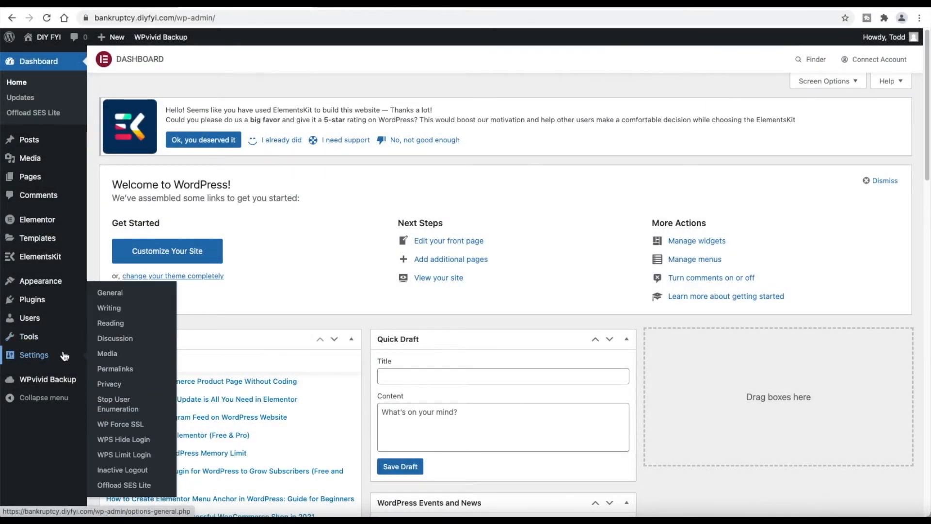
{"action": "left_click", "coordinate": [161, 295]}
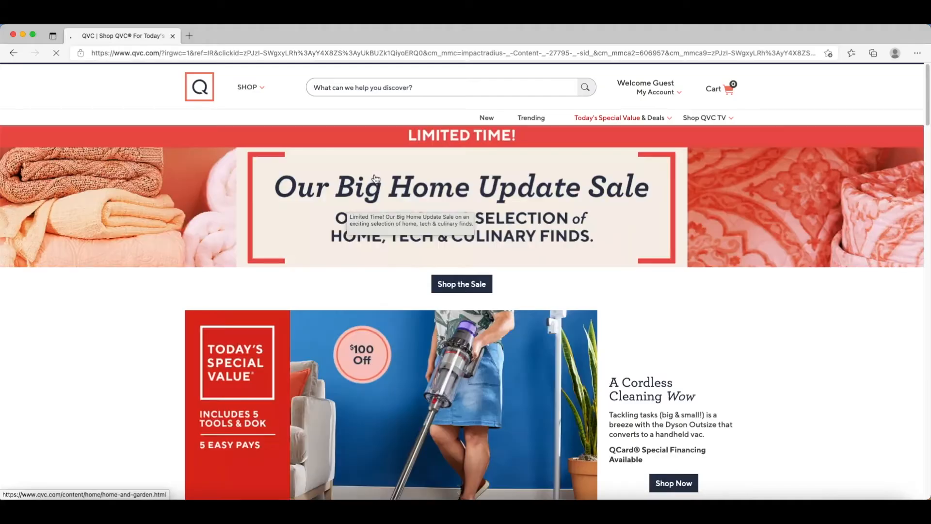
{"action": "left_click", "coordinate": [169, 19]}
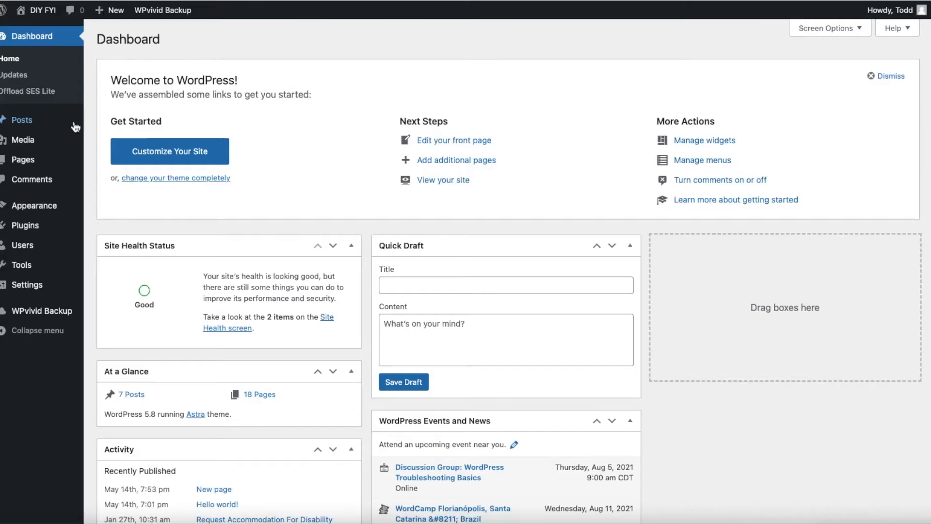
Start a new post and open its meta description in the Yoast SEO section for editing.
{"action": "mouse_move", "coordinate": [76, 128]}
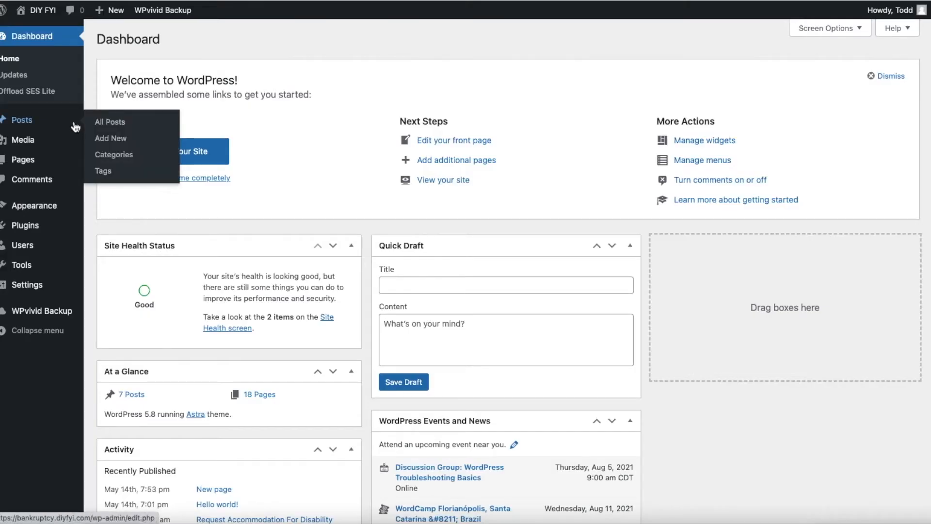
{"action": "left_click", "coordinate": [159, 144]}
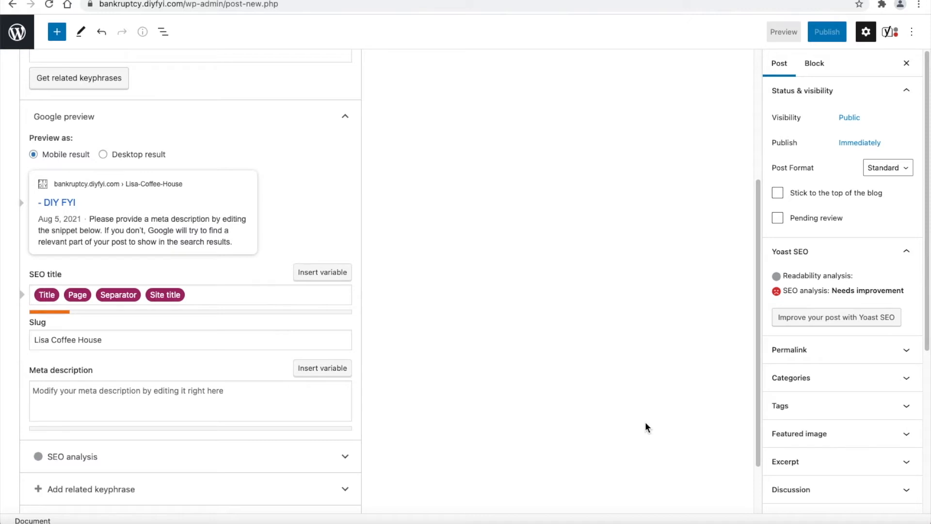
{"action": "left_click", "coordinate": [233, 407]}
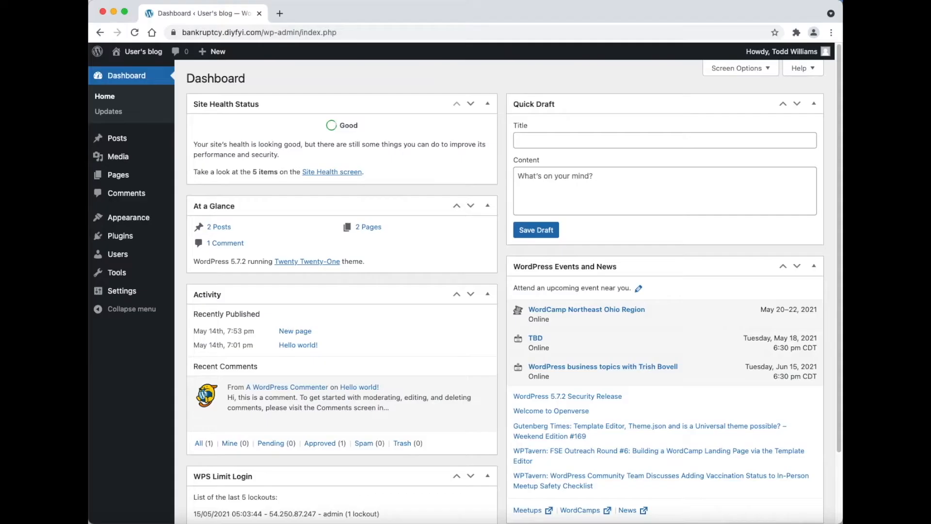
In the site's Permalink Settings, choose the Post name URL structure and save the changes.
{"action": "mouse_move", "coordinate": [129, 293]}
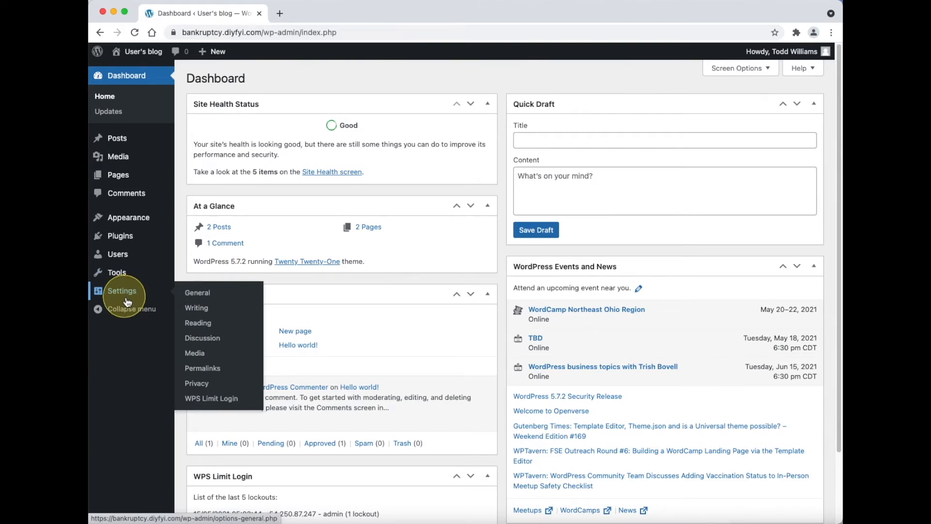
{"action": "left_click", "coordinate": [208, 371]}
{"action": "left_click", "coordinate": [190, 286]}
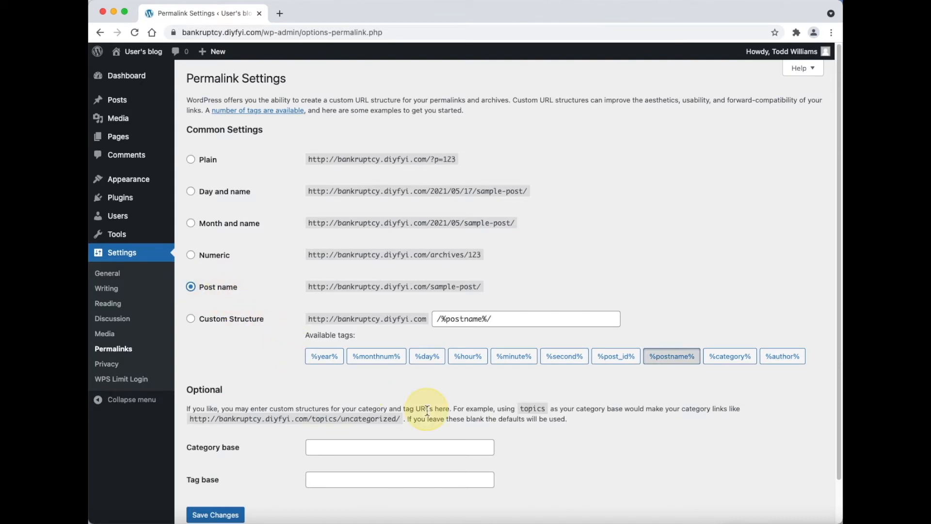
{"action": "left_click", "coordinate": [239, 515]}
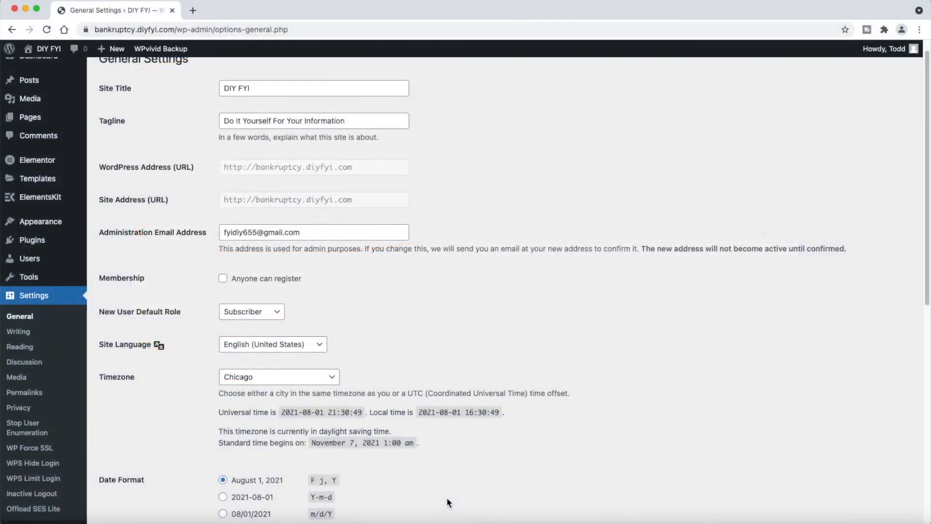
Return from the General Settings page to the dashboard home and display its Screen Options.
{"action": "scroll", "coordinate": [446, 497], "scroll_direction": "up", "scroll_amount": 1}
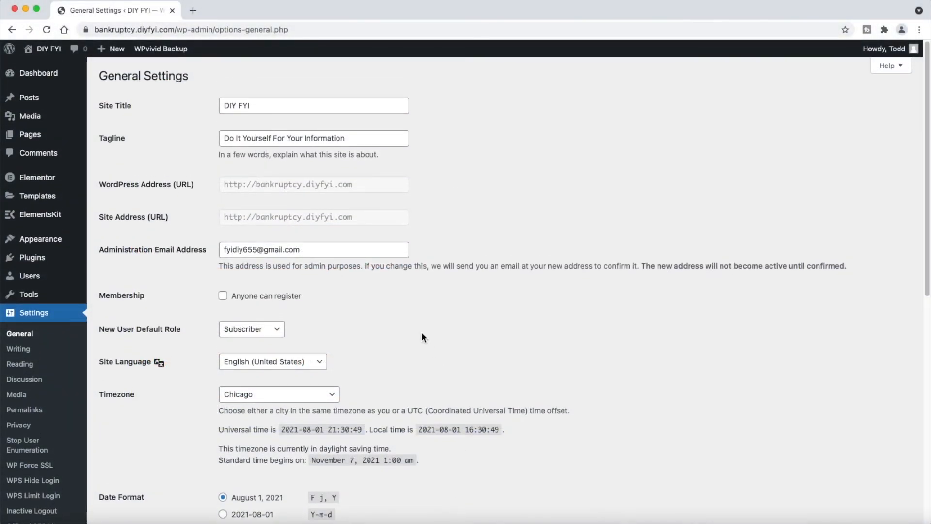
{"action": "mouse_move", "coordinate": [57, 72]}
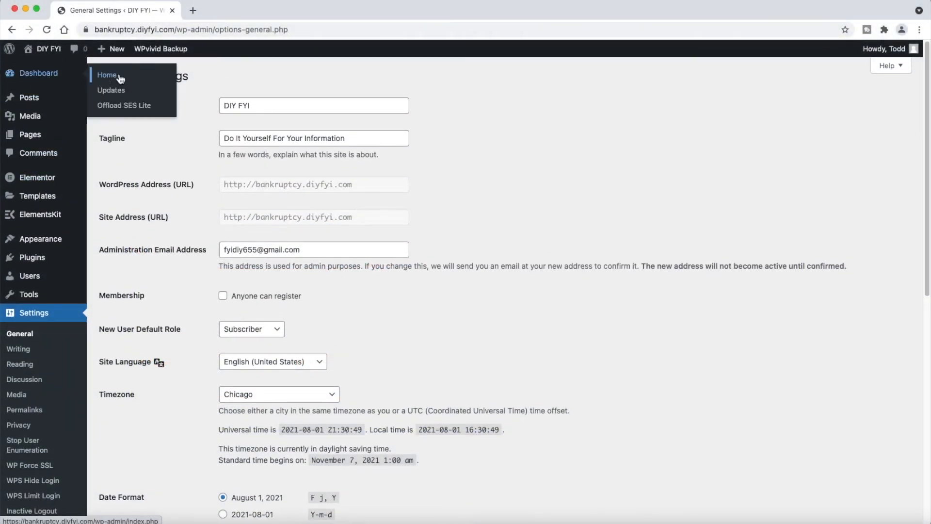
{"action": "left_click", "coordinate": [161, 81]}
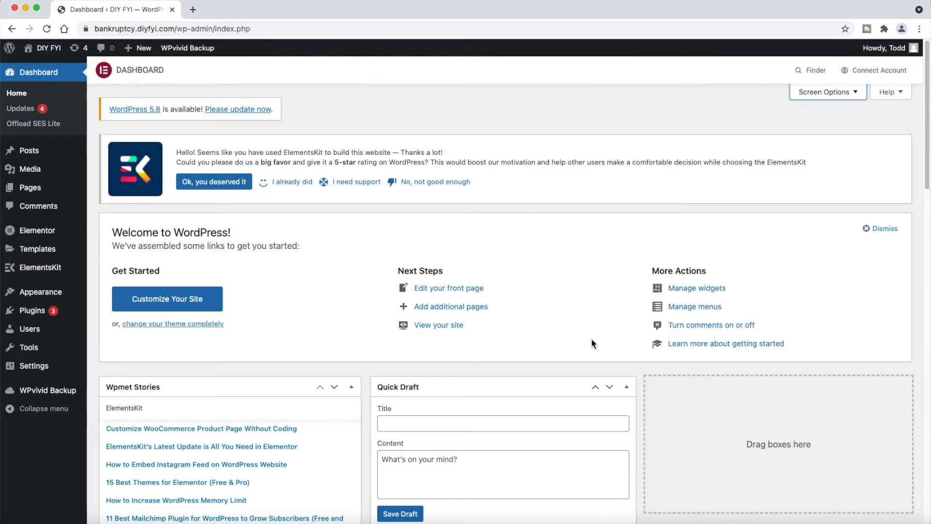
{"action": "left_click", "coordinate": [857, 96]}
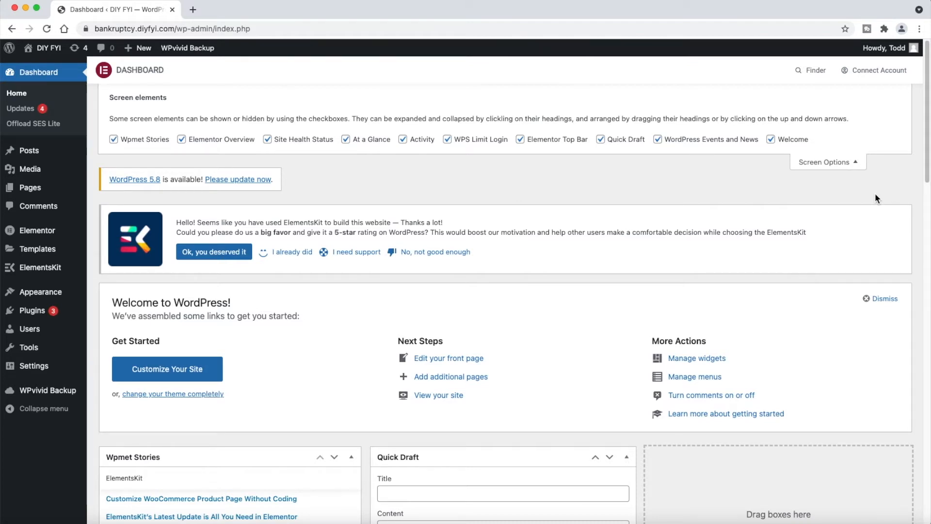
Look over the dashboard widgets down to WPS Limit Login and open the Updates page.
{"action": "scroll", "coordinate": [715, 321], "scroll_direction": "down", "scroll_amount": 20}
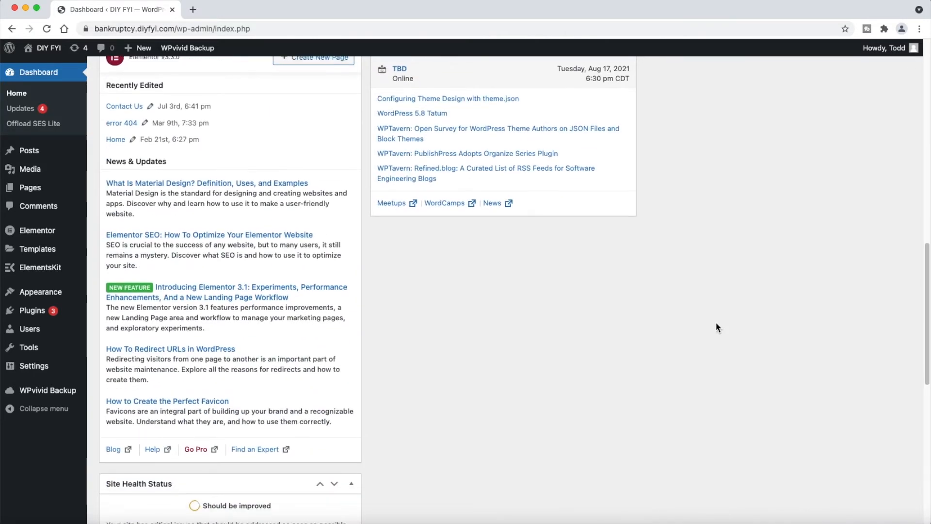
{"action": "scroll", "coordinate": [716, 324], "scroll_direction": "down", "scroll_amount": 5}
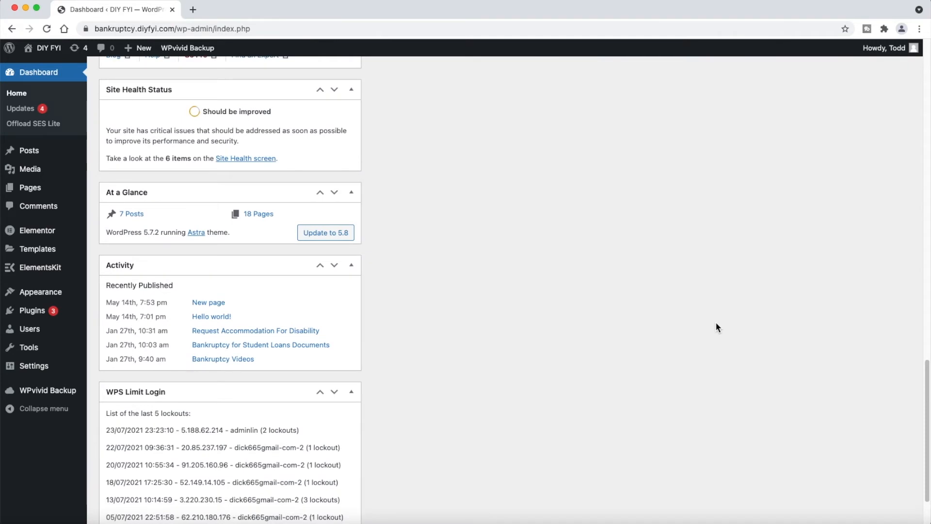
{"action": "scroll", "coordinate": [508, 198], "scroll_direction": "down", "scroll_amount": 1}
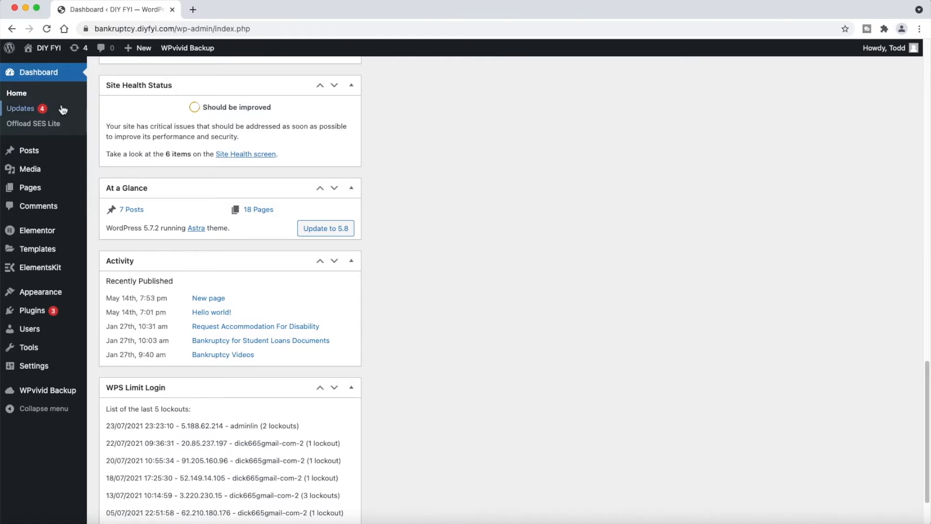
{"action": "left_click", "coordinate": [21, 108]}
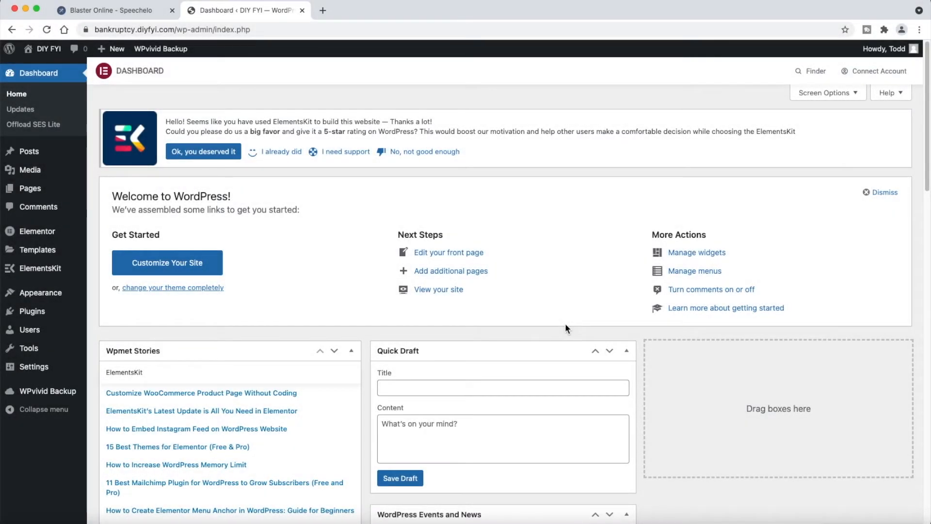
Open the Media Library and select the third snowy outdoor photo in the second row.
{"action": "mouse_move", "coordinate": [60, 173]}
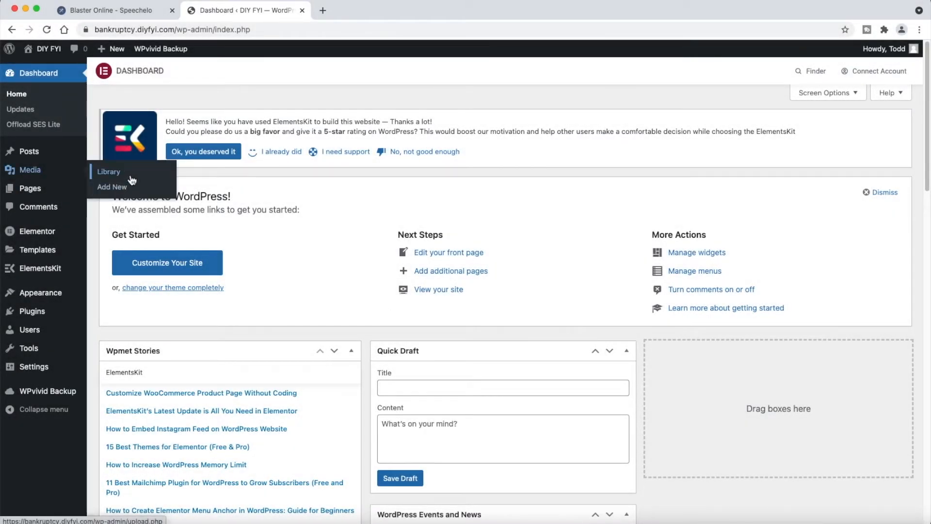
{"action": "left_click", "coordinate": [160, 177]}
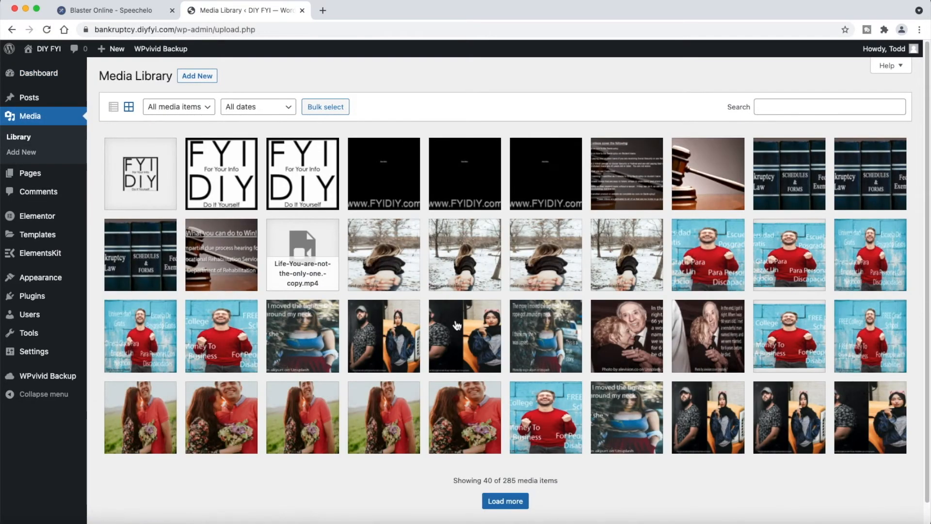
{"action": "scroll", "coordinate": [617, 331], "scroll_direction": "down", "scroll_amount": 1}
{"action": "scroll", "coordinate": [620, 327], "scroll_direction": "up", "scroll_amount": 1}
{"action": "left_click", "coordinate": [569, 254]}
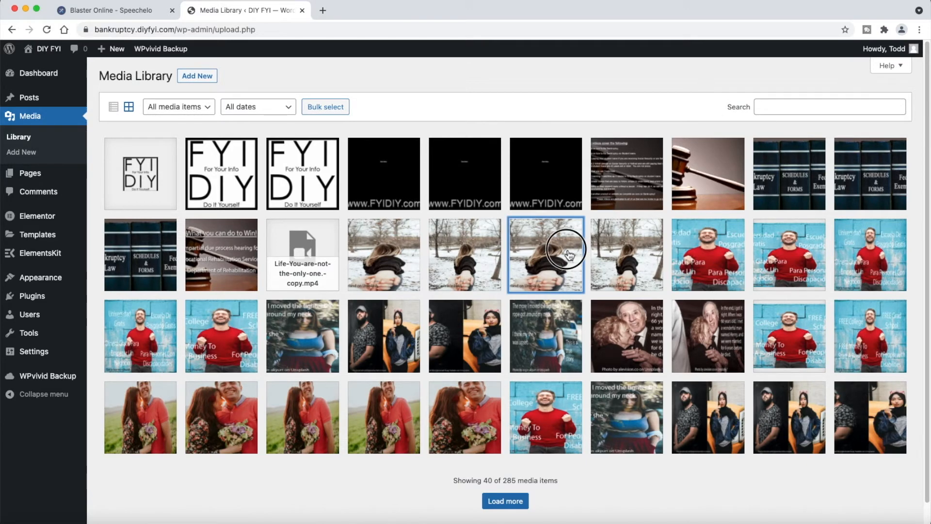
{"action": "left_click", "coordinate": [567, 252]}
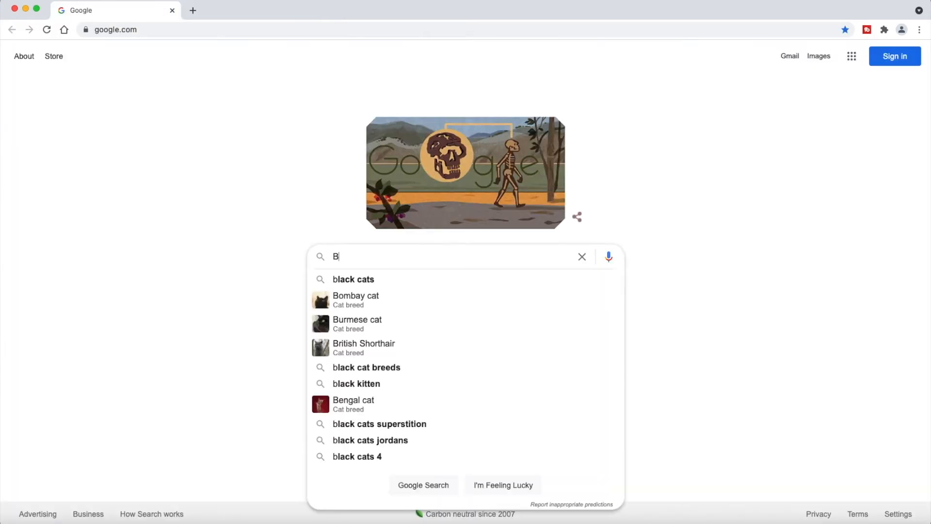
On Google, search for "black cats", switch to image results and open the picture "The Truth About Black Cats".
{"action": "left_click", "coordinate": [490, 280]}
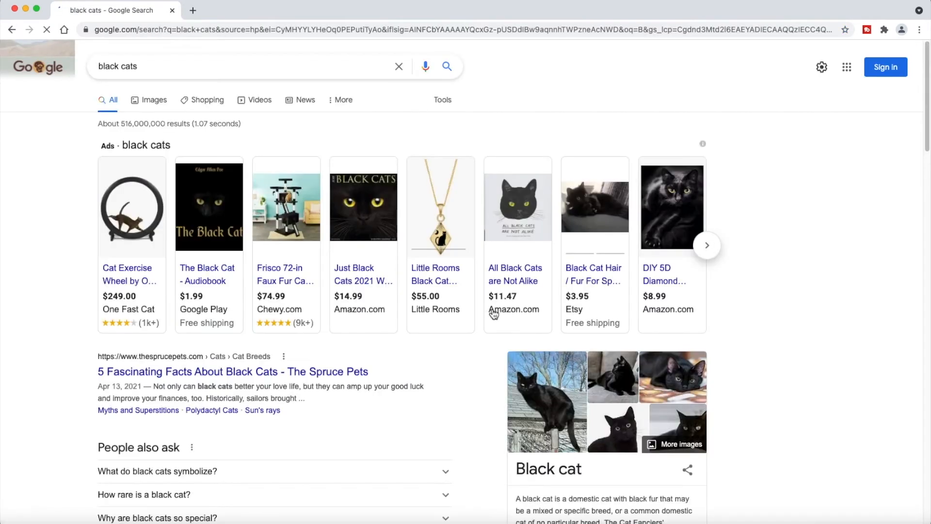
{"action": "left_click", "coordinate": [164, 106]}
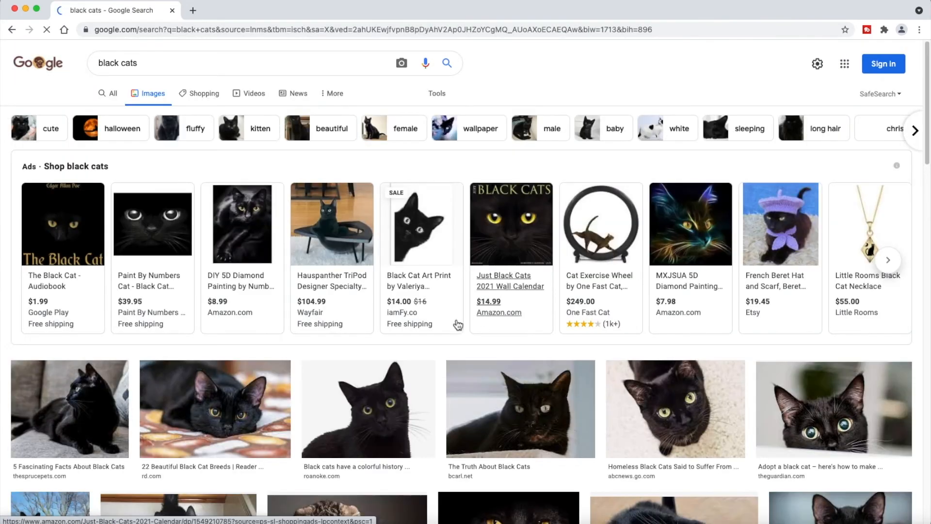
{"action": "left_click", "coordinate": [519, 402]}
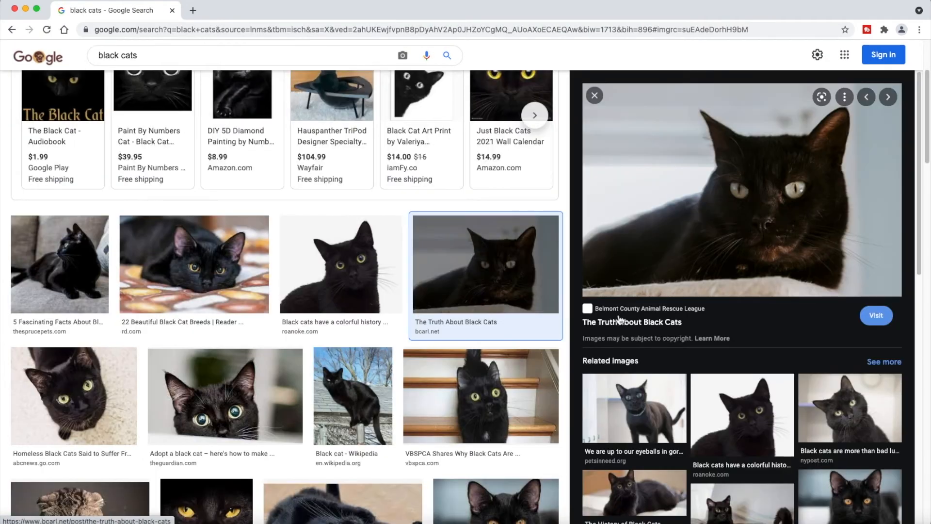
{"action": "left_click", "coordinate": [728, 261]}
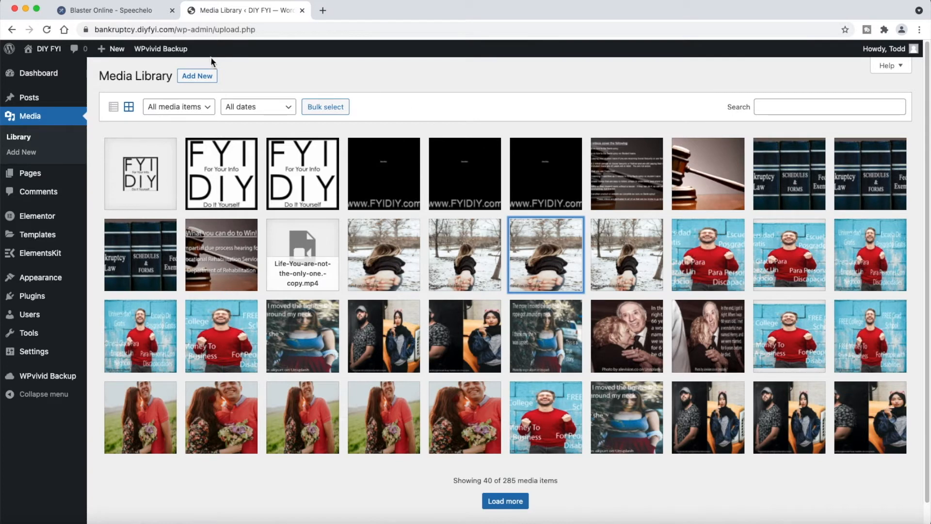
Upload all seven files from the Downloads folder, xz1.mp3 through xz17.mp3, to the Media Library.
{"action": "left_click", "coordinate": [215, 77]}
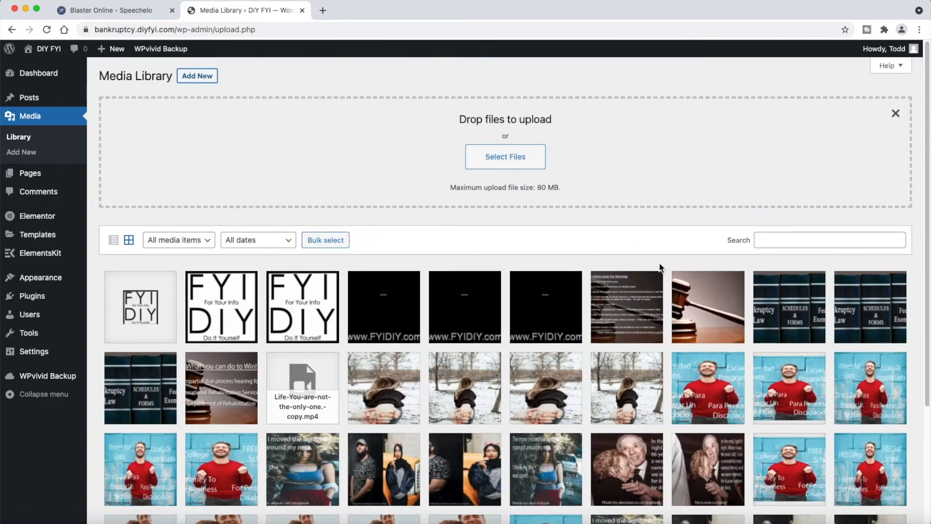
{"action": "left_click", "coordinate": [538, 162]}
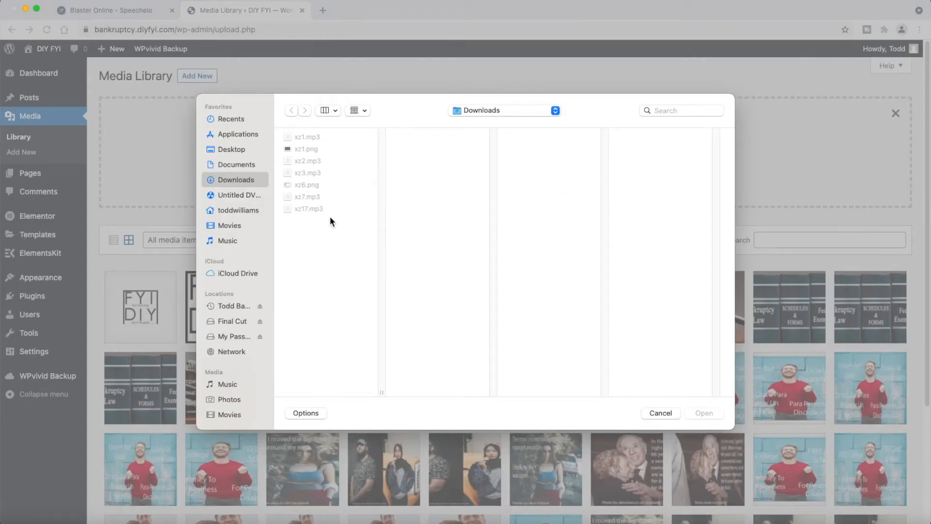
{"action": "left_click", "coordinate": [326, 212]}
{"action": "left_click", "coordinate": [339, 138], "text": "shift"}
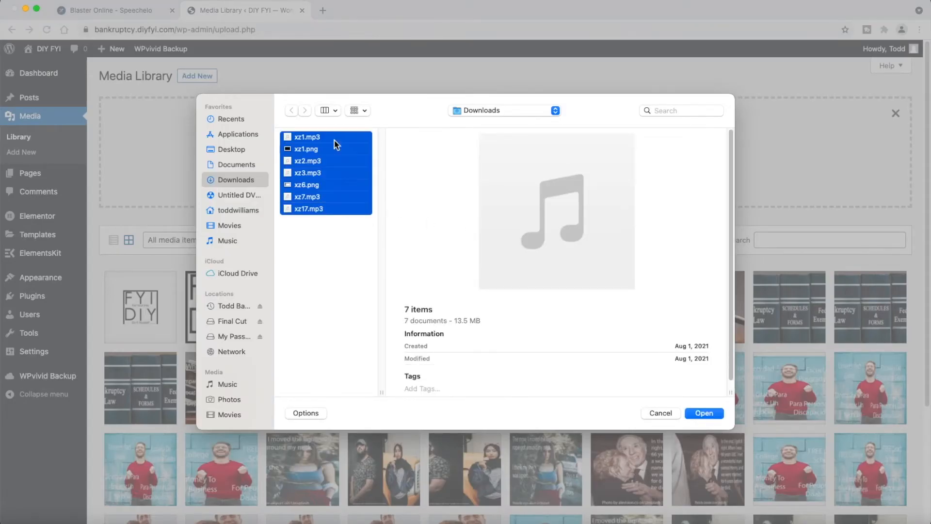
{"action": "left_click", "coordinate": [703, 413]}
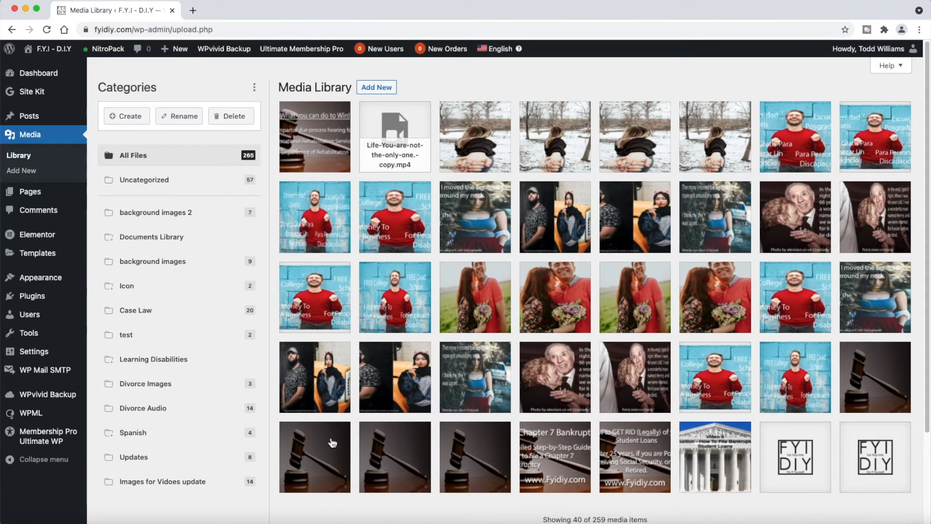
In the fyidiy.com Media Library, view the "background images 2" and "Case Law" folders.
{"action": "left_click", "coordinate": [188, 216]}
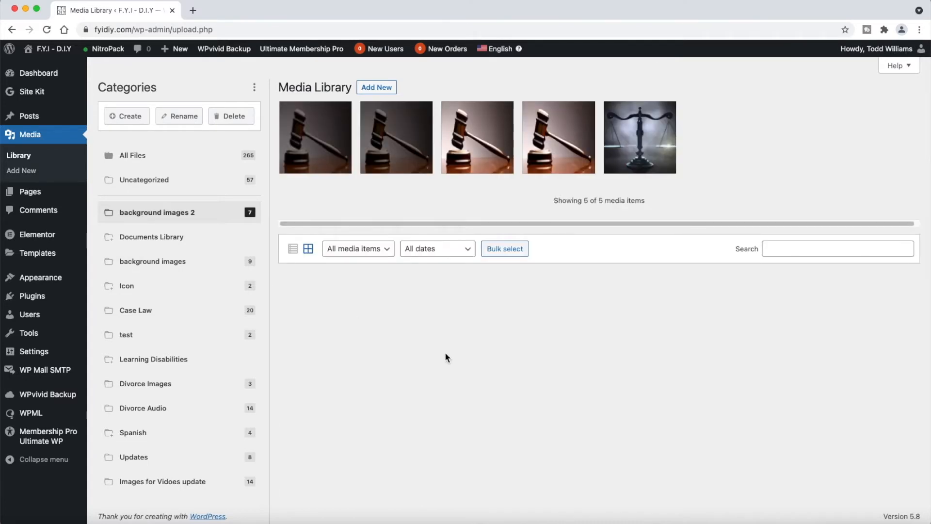
{"action": "left_click", "coordinate": [210, 311]}
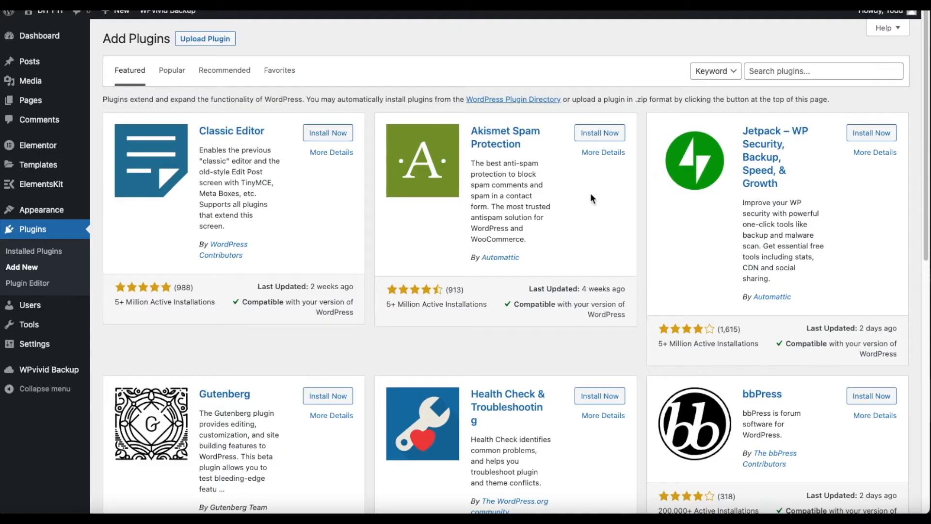
Search the installable plugins for "media library" and look through the results.
{"action": "left_click", "coordinate": [794, 71]}
{"action": "right_click", "coordinate": [796, 71]}
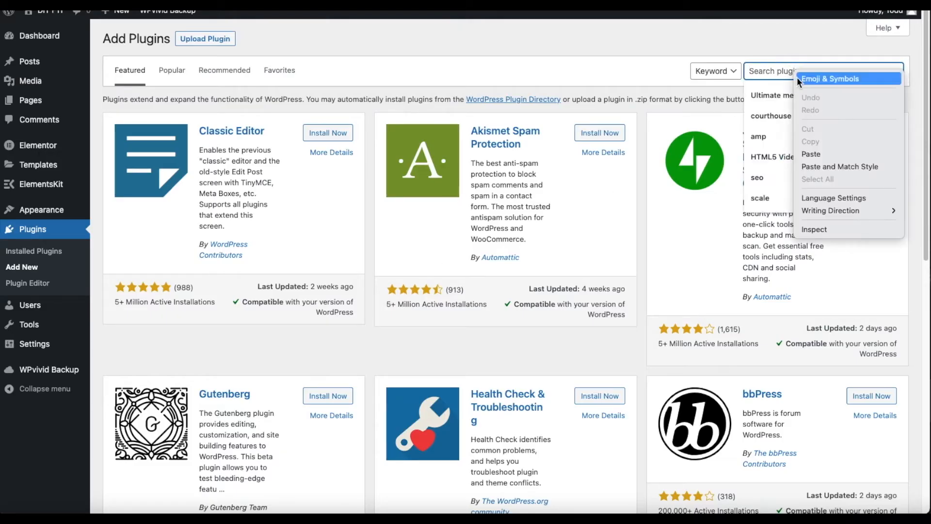
{"action": "left_click", "coordinate": [819, 154]}
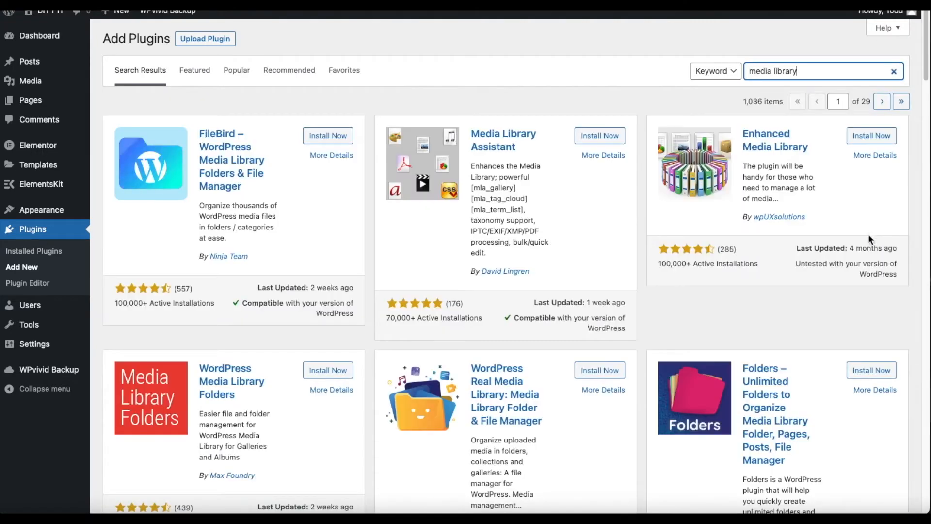
{"action": "scroll", "coordinate": [907, 316], "scroll_direction": "down", "scroll_amount": 3}
{"action": "scroll", "coordinate": [908, 316], "scroll_direction": "down", "scroll_amount": 8}
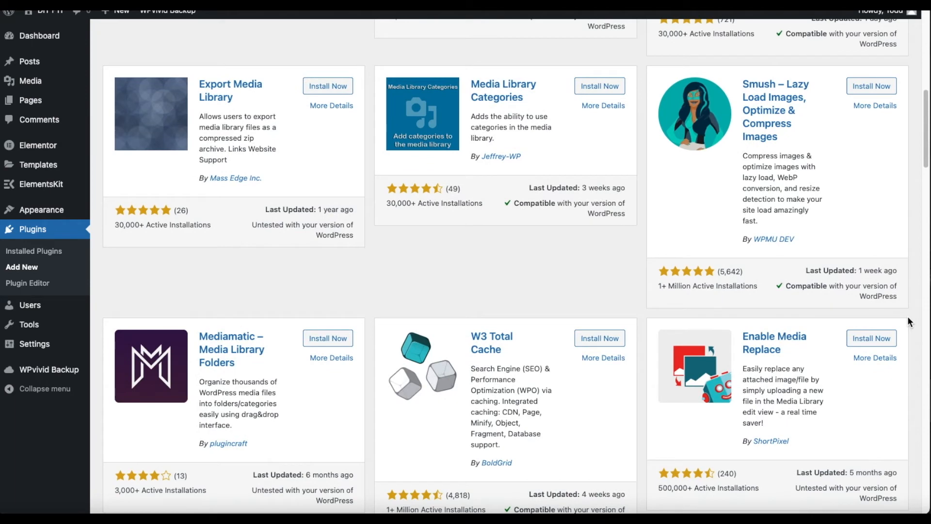
{"action": "scroll", "coordinate": [907, 315], "scroll_direction": "down", "scroll_amount": 10}
{"action": "scroll", "coordinate": [879, 325], "scroll_direction": "down", "scroll_amount": 5}
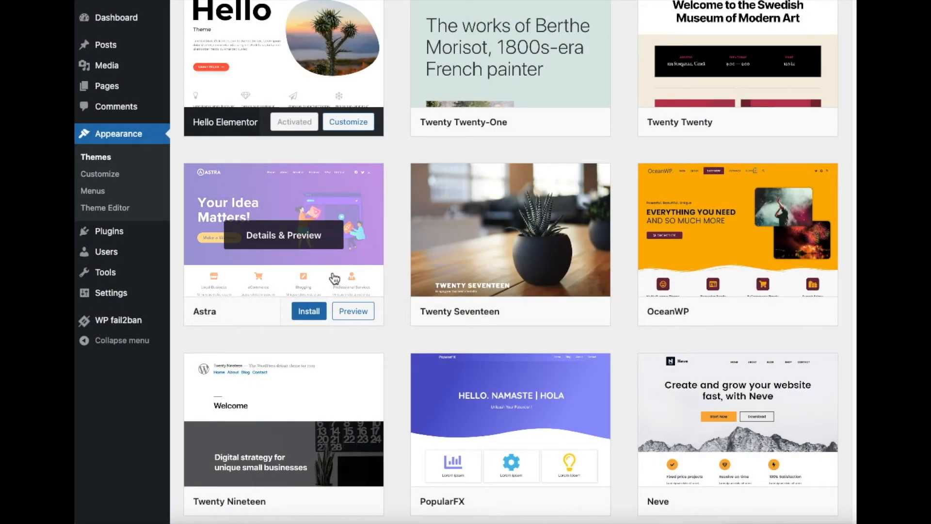
Install and activate the Astra theme, and enable auto-updates for it.
{"action": "left_click", "coordinate": [316, 311]}
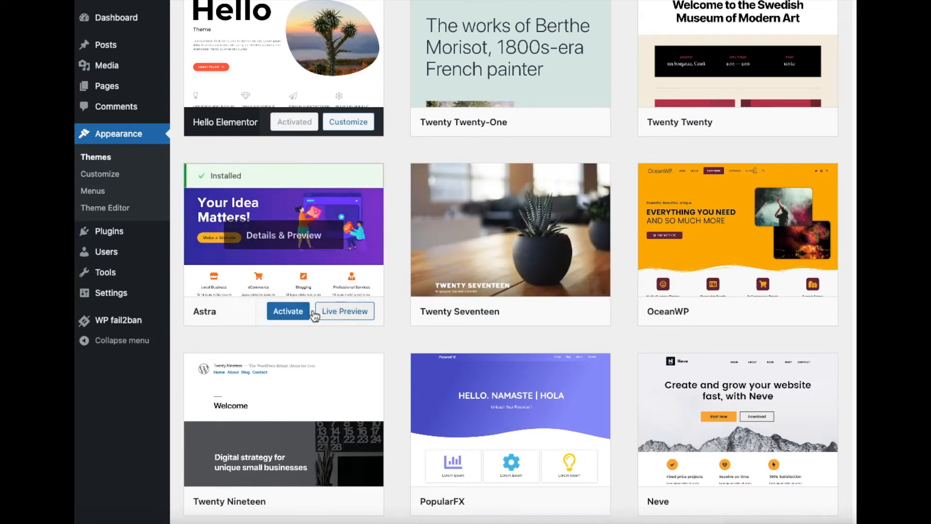
{"action": "left_click", "coordinate": [285, 311]}
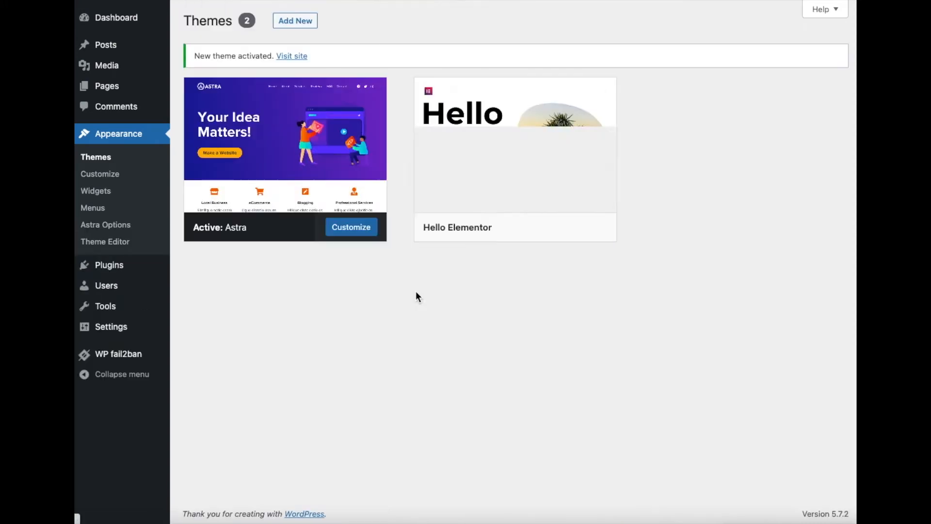
{"action": "left_click", "coordinate": [366, 201]}
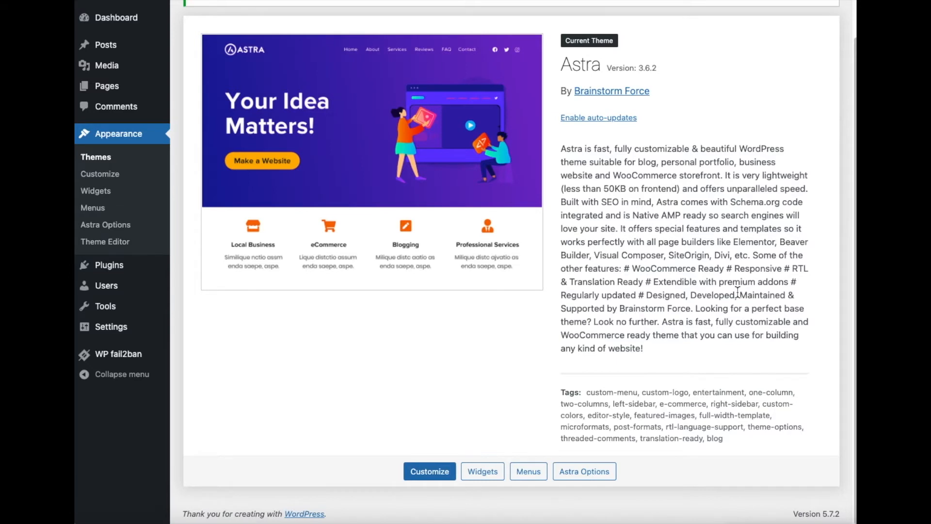
{"action": "left_click", "coordinate": [591, 119]}
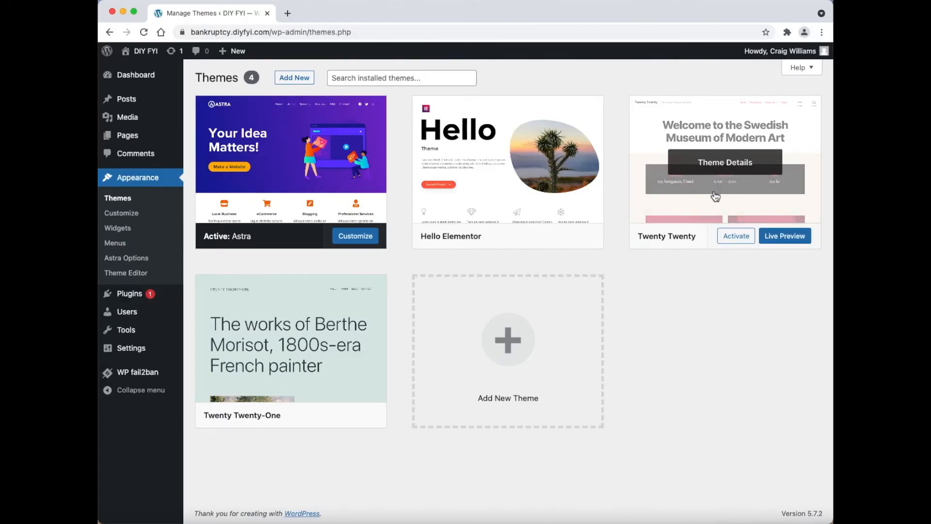
Delete the unused Twenty Twenty and Twenty Twenty-One themes from the installed themes.
{"action": "left_click", "coordinate": [716, 196]}
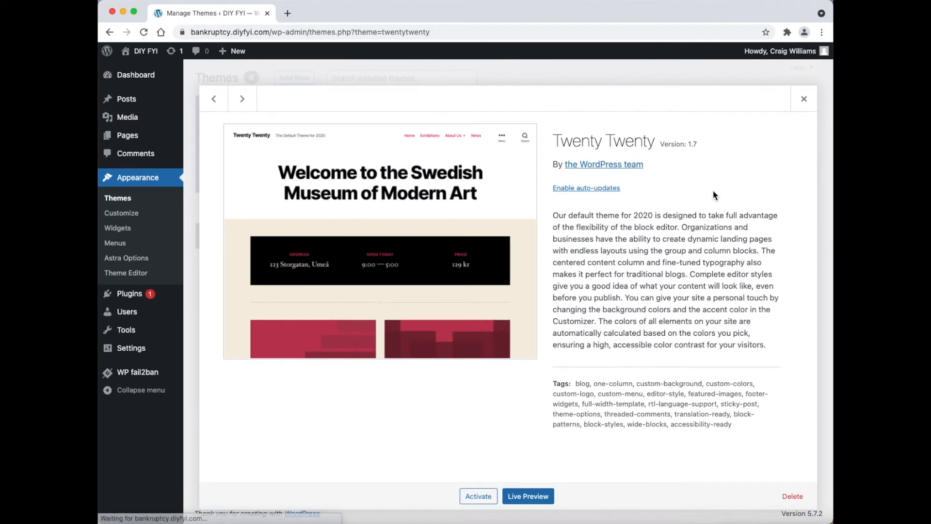
{"action": "left_click", "coordinate": [808, 506]}
{"action": "left_click", "coordinate": [552, 115]}
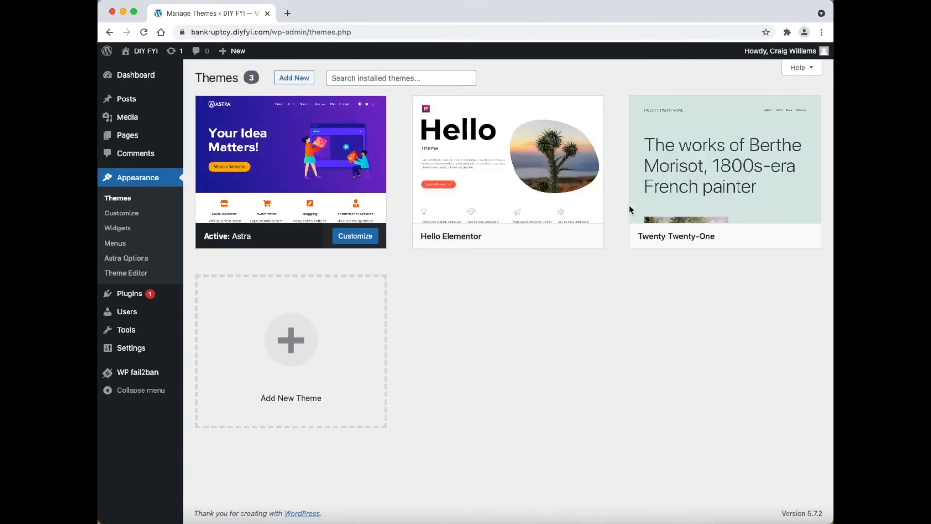
{"action": "left_click", "coordinate": [676, 204]}
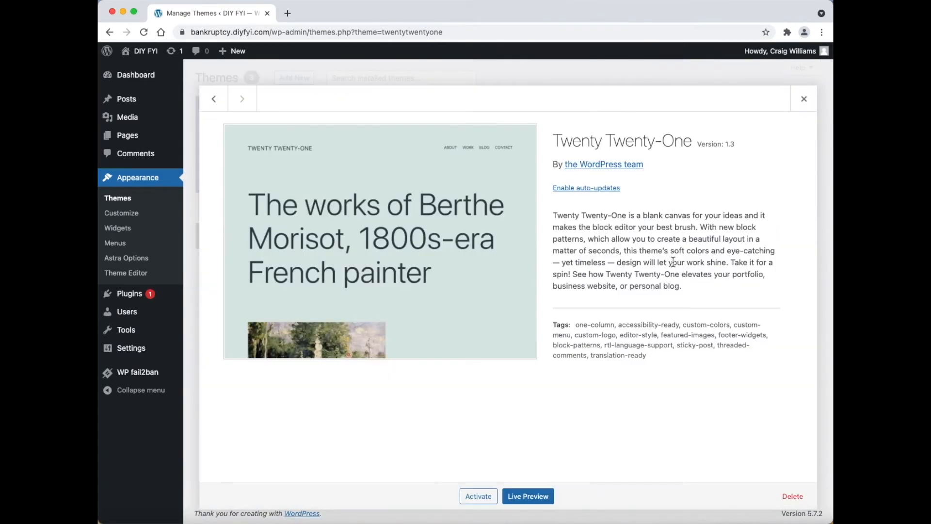
{"action": "left_click", "coordinate": [793, 496]}
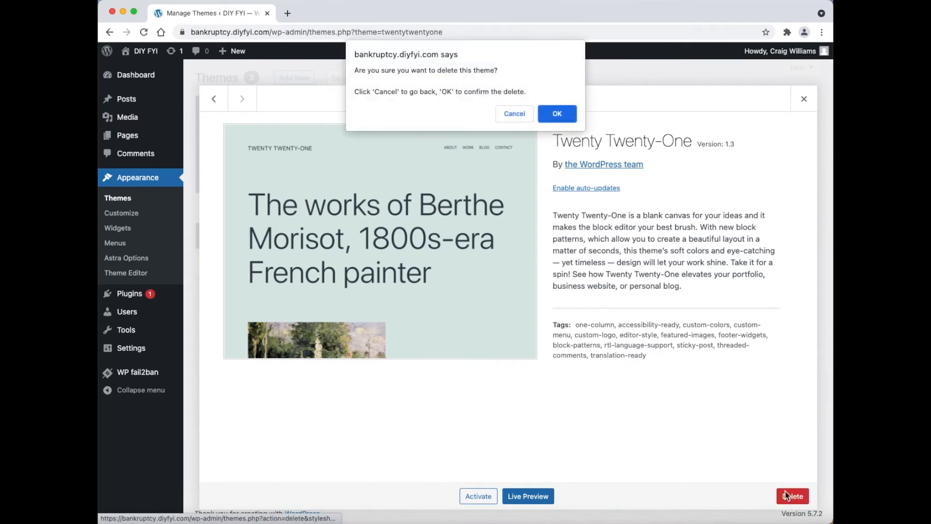
{"action": "left_click", "coordinate": [566, 116]}
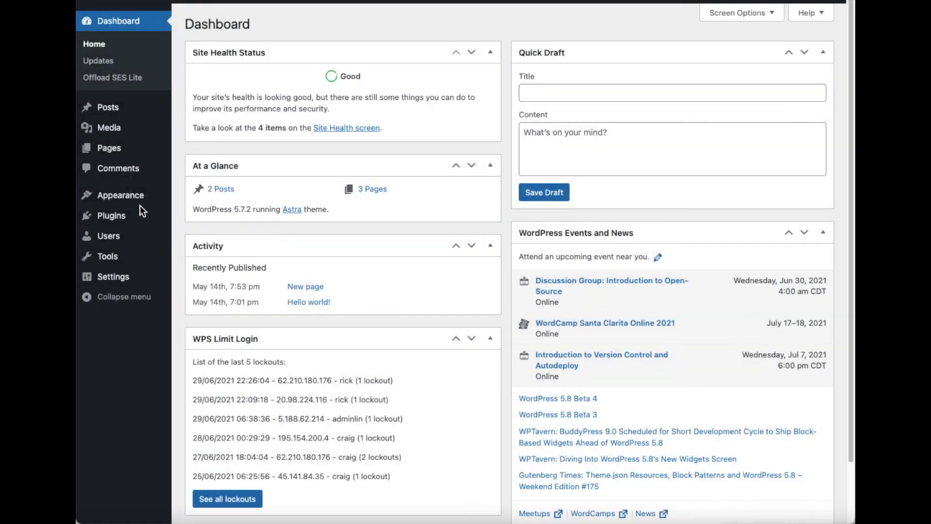
Find, install and activate the Elementor Website Builder plugin, and open the list of installed plugins.
{"action": "mouse_move", "coordinate": [125, 214]}
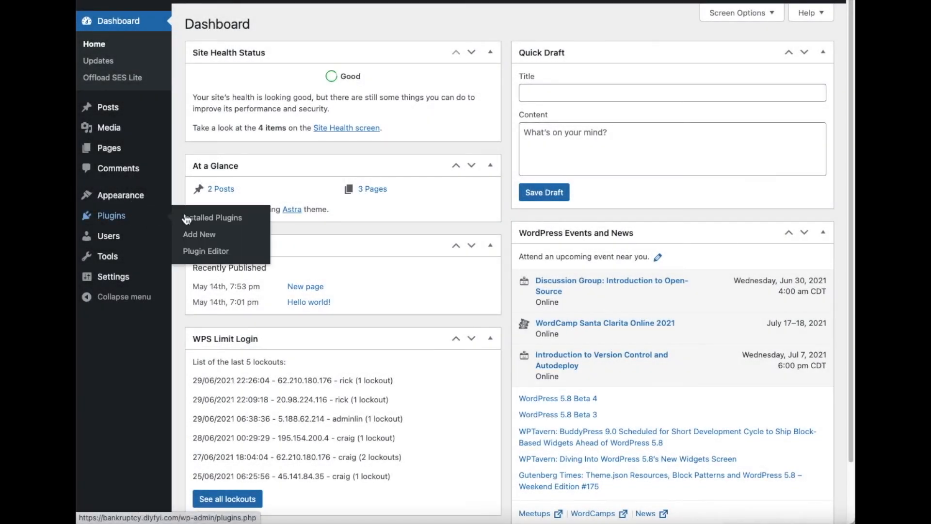
{"action": "left_click", "coordinate": [247, 237]}
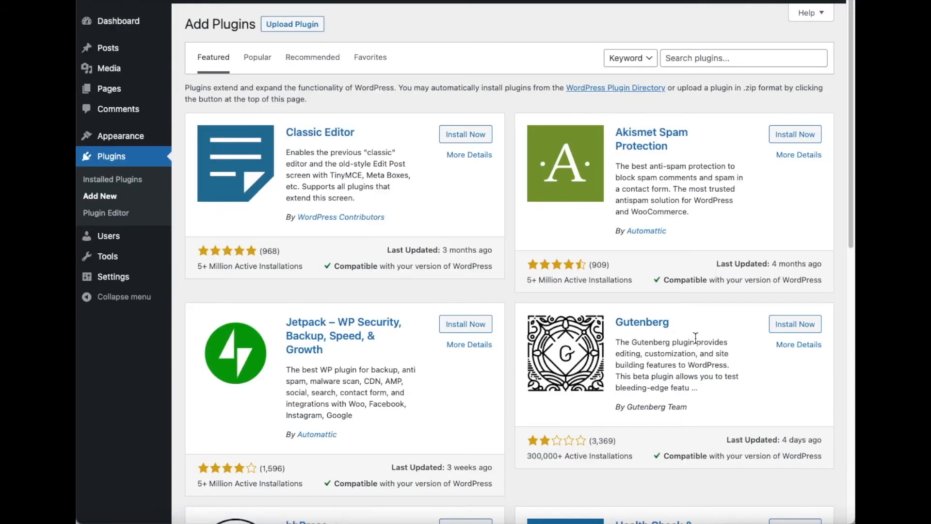
{"action": "left_click", "coordinate": [668, 58]}
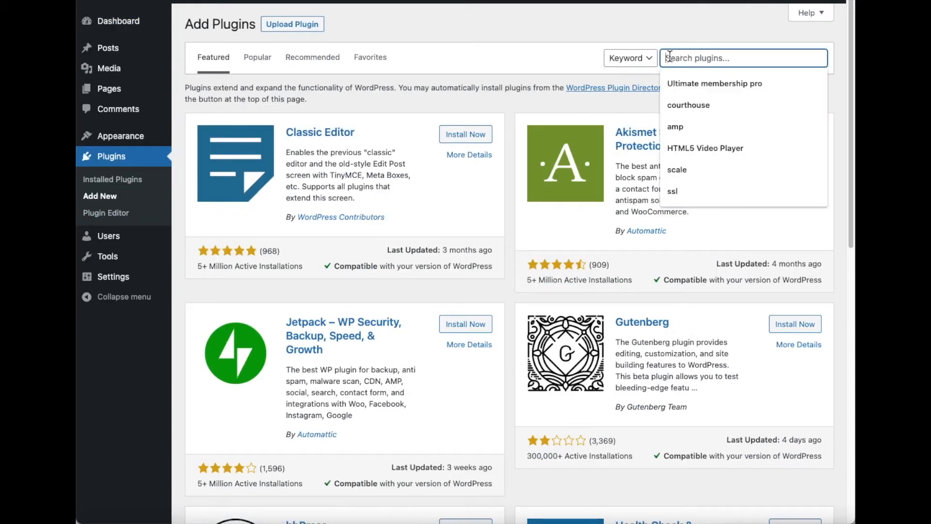
{"action": "right_click", "coordinate": [670, 59]}
{"action": "left_click", "coordinate": [711, 142]}
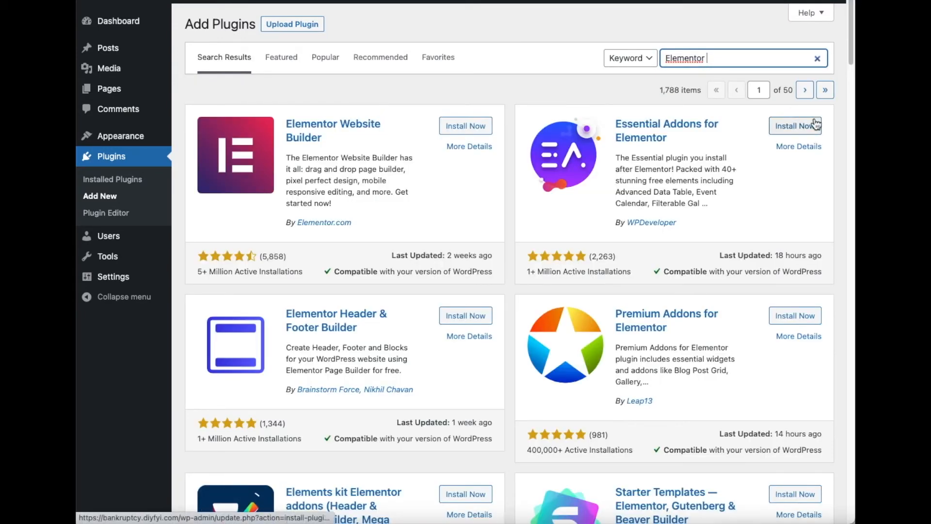
{"action": "left_click", "coordinate": [467, 127]}
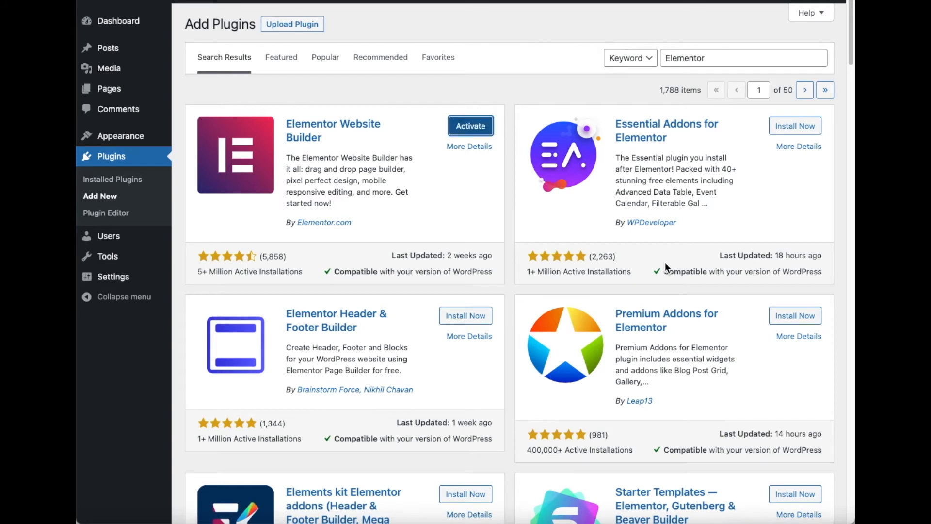
{"action": "left_click", "coordinate": [462, 128]}
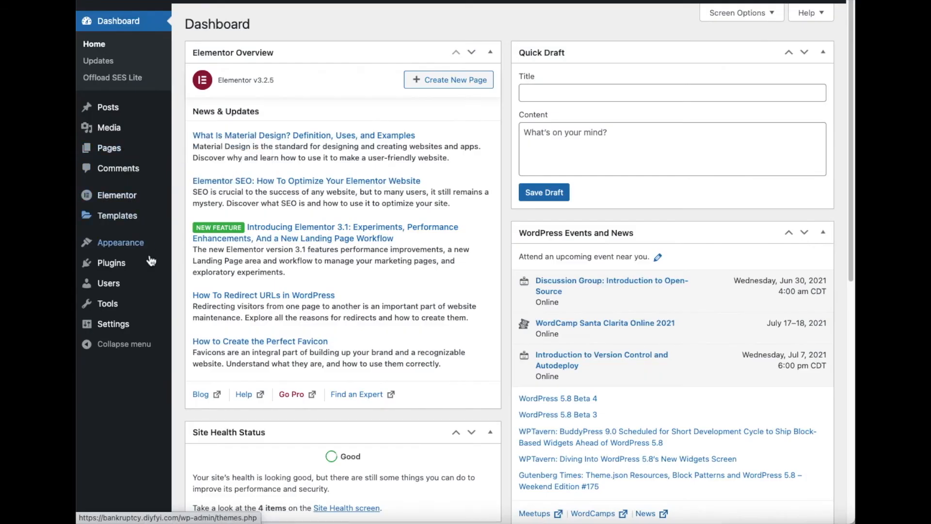
{"action": "mouse_move", "coordinate": [154, 265]}
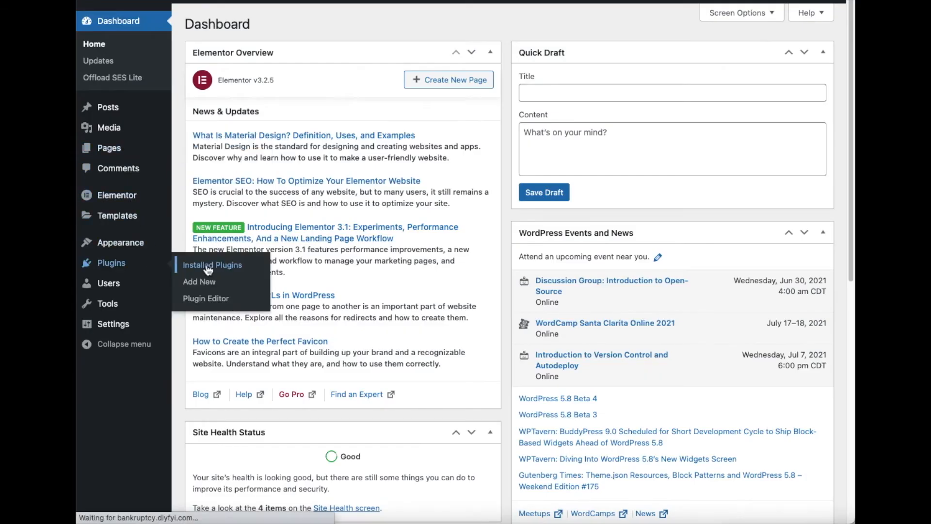
{"action": "left_click", "coordinate": [209, 265]}
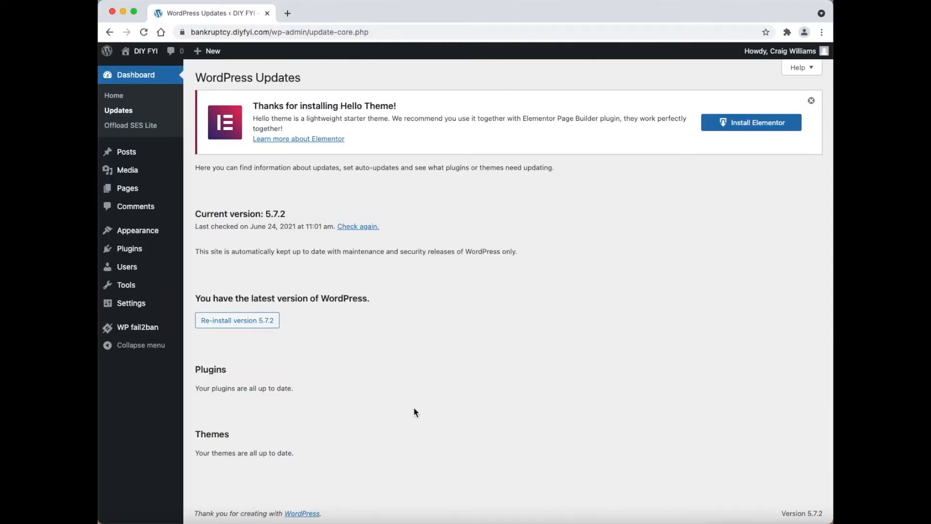
Enable auto-updates in bulk for all installed plugins and look over the plugin list.
{"action": "mouse_move", "coordinate": [138, 252]}
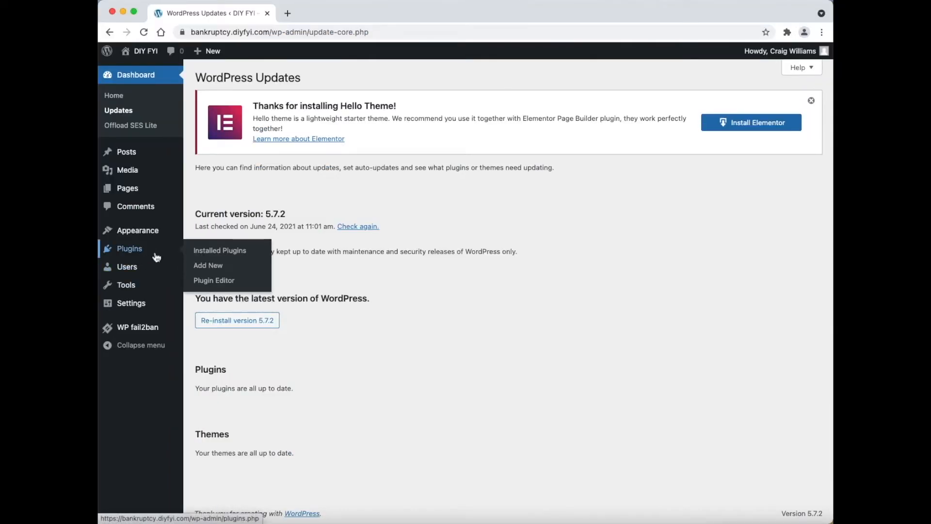
{"action": "left_click", "coordinate": [232, 256]}
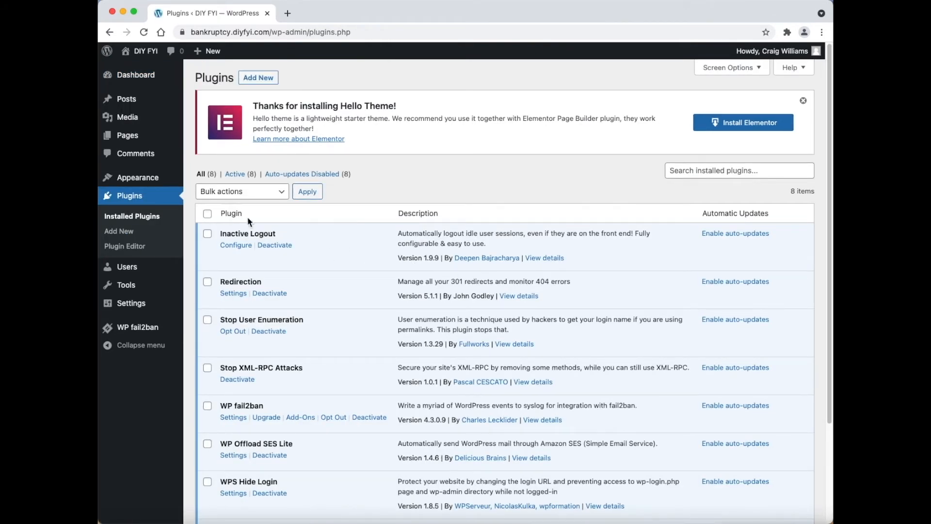
{"action": "left_click", "coordinate": [206, 214]}
{"action": "left_click", "coordinate": [280, 199]}
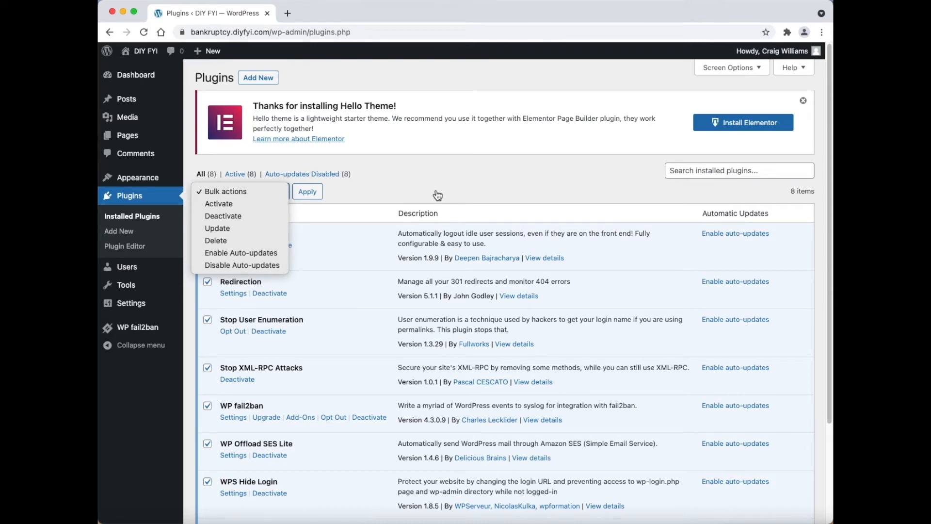
{"action": "left_click", "coordinate": [277, 253]}
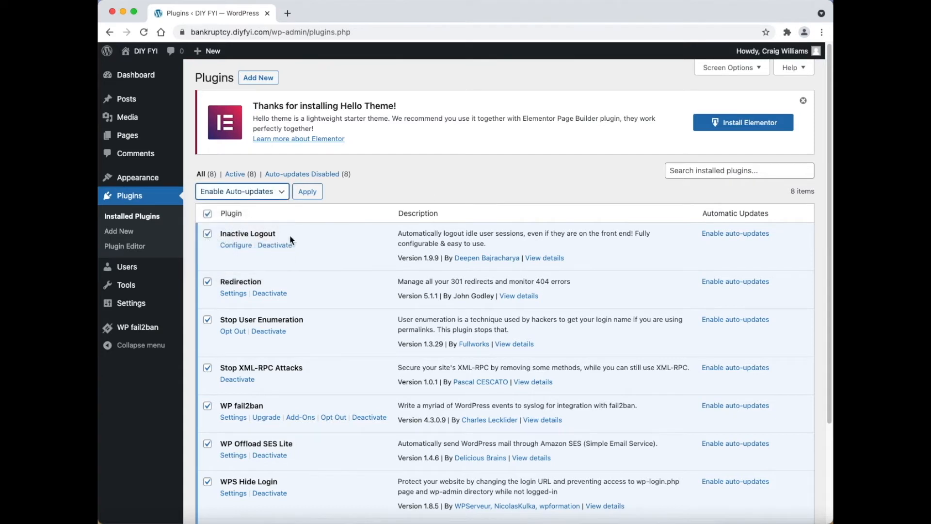
{"action": "left_click", "coordinate": [313, 194]}
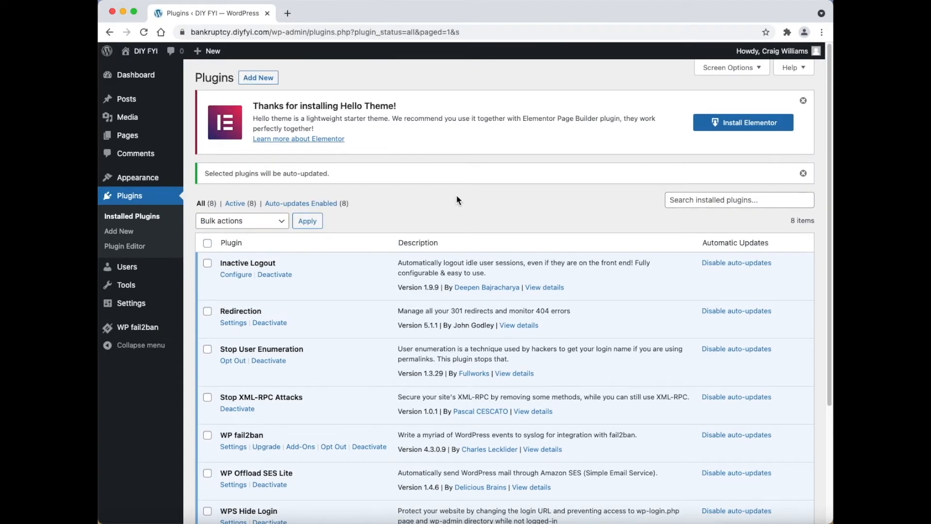
{"action": "scroll", "coordinate": [623, 300], "scroll_direction": "down", "scroll_amount": 3}
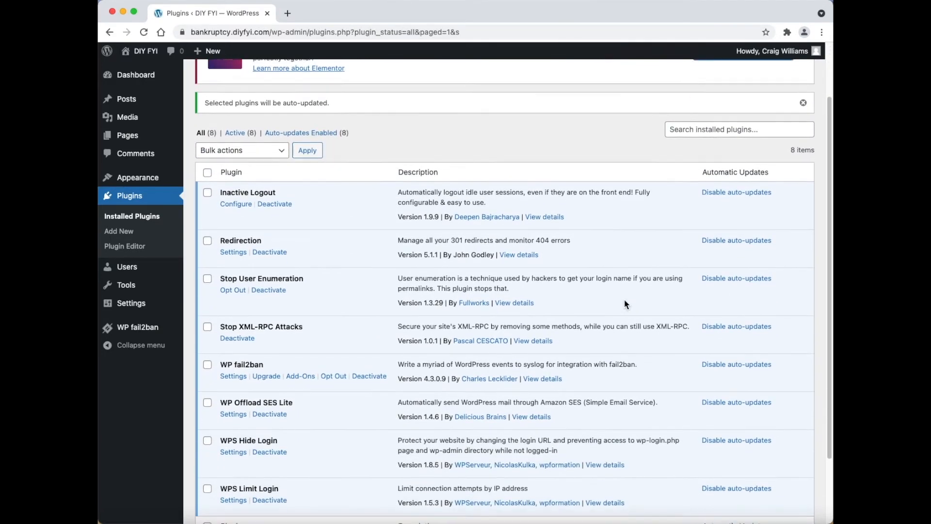
{"action": "scroll", "coordinate": [627, 305], "scroll_direction": "down", "scroll_amount": 2}
{"action": "scroll", "coordinate": [627, 305], "scroll_direction": "up", "scroll_amount": 5}
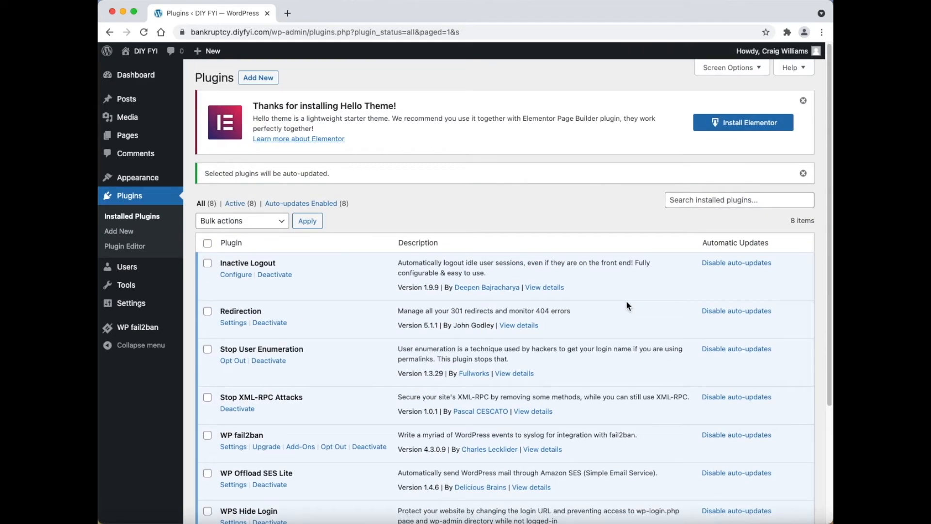
Update the WP Mail SMTP plugin to version 2.9.0 from the installed plugins list.
{"action": "scroll", "coordinate": [628, 305], "scroll_direction": "down", "scroll_amount": 1}
{"action": "scroll", "coordinate": [628, 306], "scroll_direction": "down", "scroll_amount": 1}
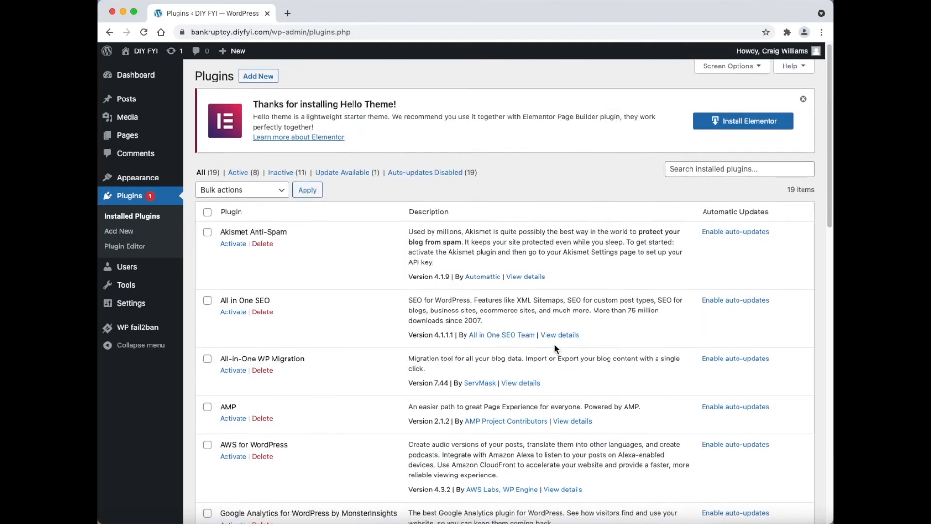
{"action": "scroll", "coordinate": [554, 343], "scroll_direction": "down", "scroll_amount": 10}
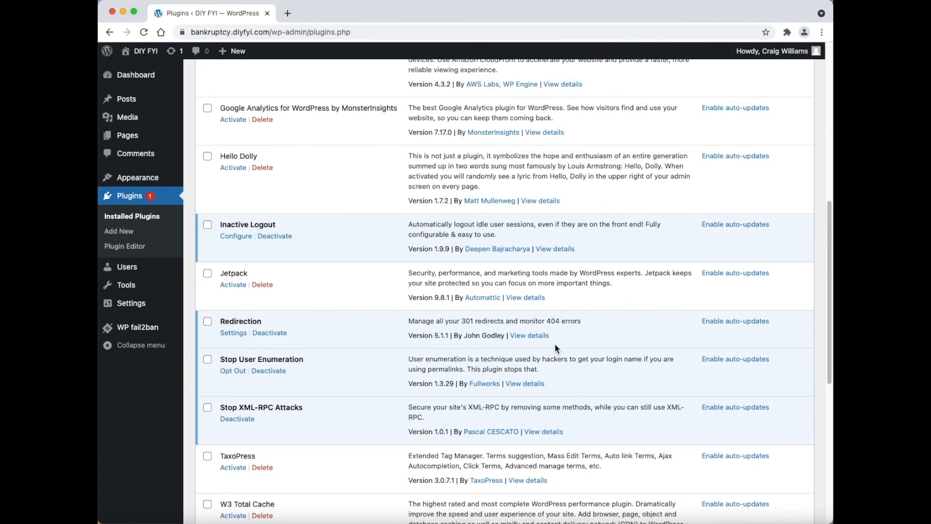
{"action": "scroll", "coordinate": [555, 342], "scroll_direction": "down", "scroll_amount": 5}
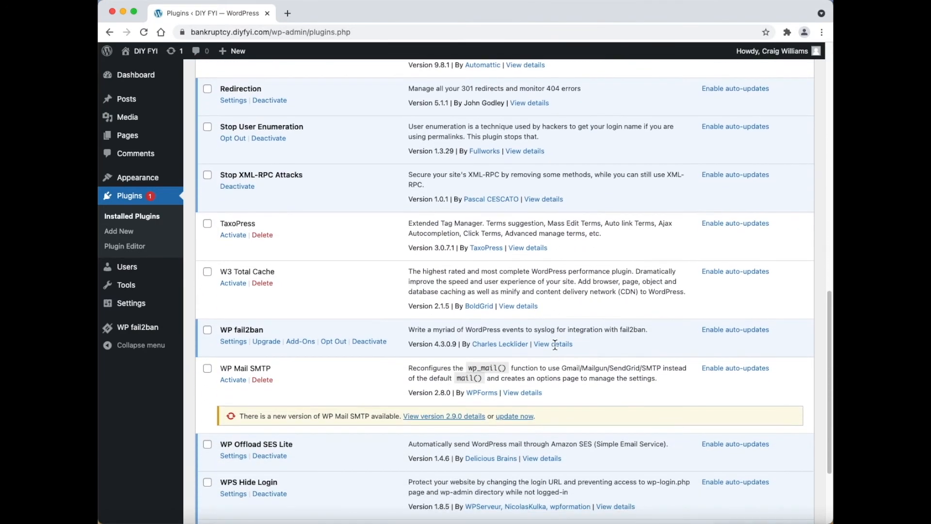
{"action": "scroll", "coordinate": [555, 345], "scroll_direction": "down", "scroll_amount": 1}
{"action": "left_click", "coordinate": [529, 391]}
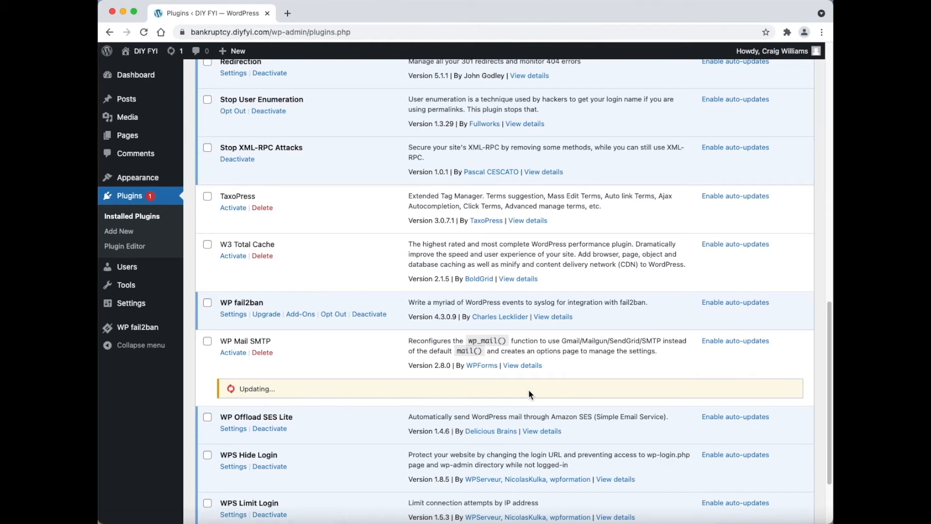
Delete all eleven inactive plugins in bulk, from WP Mail SMTP, TaxoPress and W3 Total Cache up to Akismet Anti-Spam, along with their data.
{"action": "scroll", "coordinate": [528, 389], "scroll_direction": "down", "scroll_amount": 3}
{"action": "left_click", "coordinate": [207, 262]}
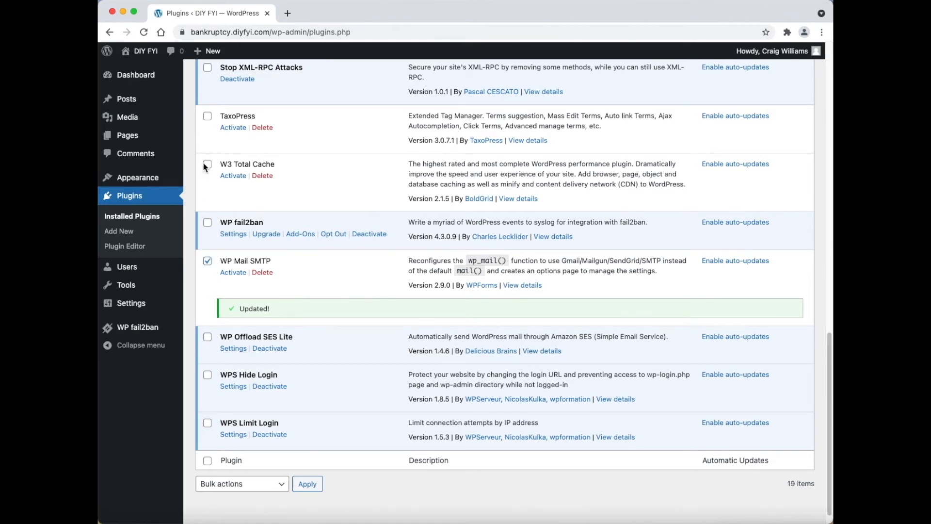
{"action": "left_click", "coordinate": [207, 117]}
{"action": "left_click", "coordinate": [207, 165]}
{"action": "scroll", "coordinate": [283, 181], "scroll_direction": "up", "scroll_amount": 7}
{"action": "left_click", "coordinate": [208, 112]}
{"action": "scroll", "coordinate": [221, 146], "scroll_direction": "up", "scroll_amount": 3}
{"action": "left_click", "coordinate": [208, 154]}
{"action": "left_click", "coordinate": [207, 106]}
{"action": "scroll", "coordinate": [209, 112], "scroll_direction": "up", "scroll_amount": 1}
{"action": "scroll", "coordinate": [210, 116], "scroll_direction": "up", "scroll_amount": 4}
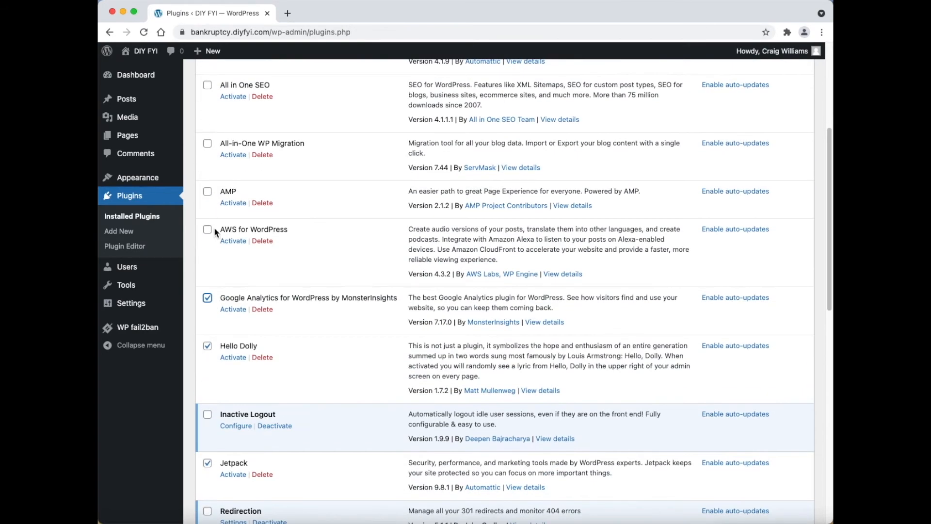
{"action": "left_click", "coordinate": [208, 230]}
{"action": "left_click", "coordinate": [208, 229]}
{"action": "left_click", "coordinate": [208, 192]}
{"action": "left_click", "coordinate": [207, 144]}
{"action": "left_click", "coordinate": [208, 86]}
{"action": "scroll", "coordinate": [208, 88], "scroll_direction": "up", "scroll_amount": 5}
{"action": "left_click", "coordinate": [207, 234]}
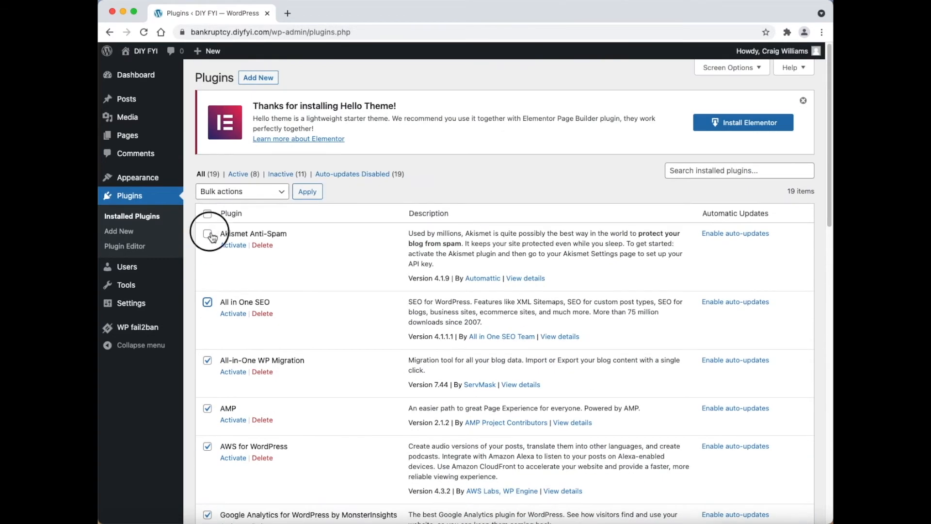
{"action": "left_click", "coordinate": [248, 195]}
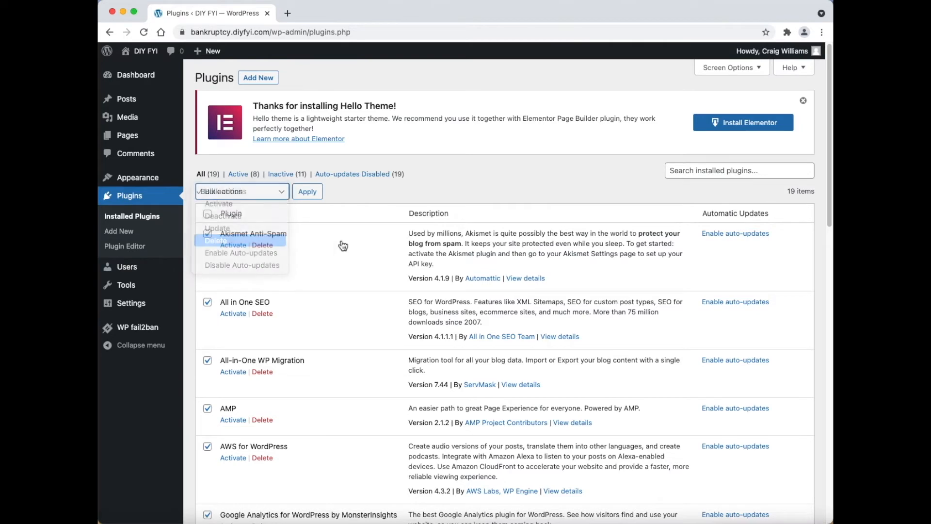
{"action": "left_click", "coordinate": [311, 191]}
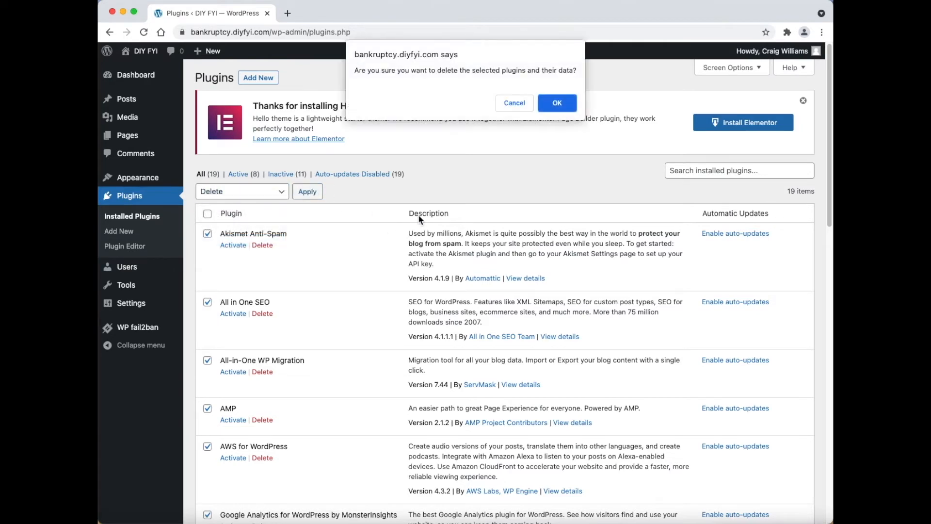
{"action": "left_click", "coordinate": [559, 109]}
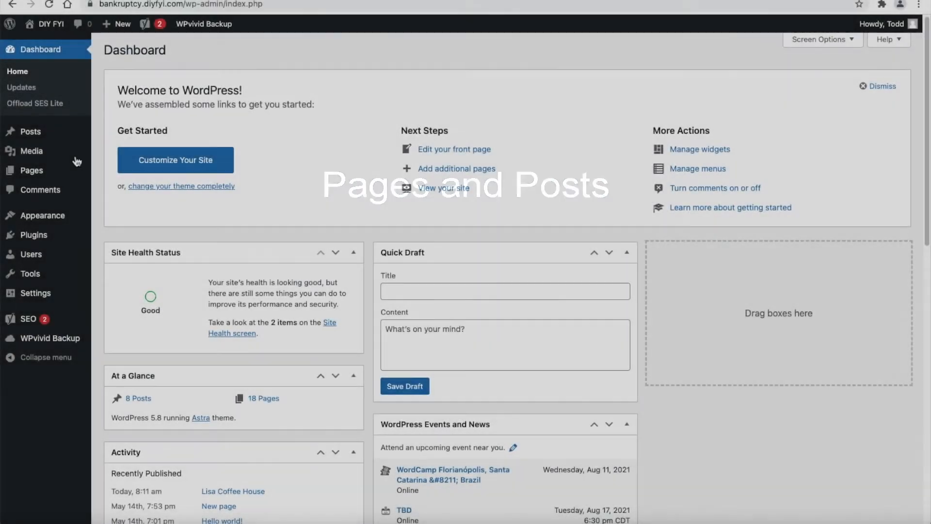
Open the published Lisa Coffee House post from the list of all posts and look over its Yoast SEO section.
{"action": "mouse_move", "coordinate": [50, 134]}
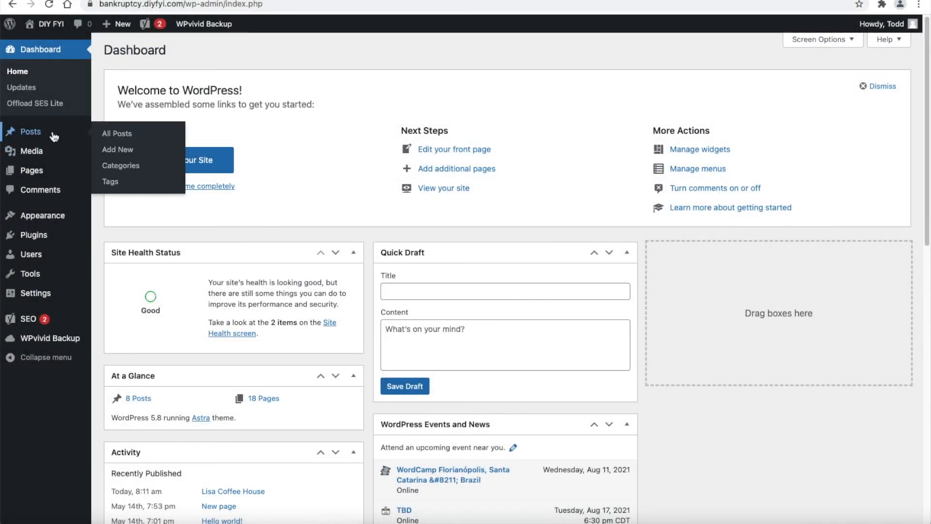
{"action": "left_click", "coordinate": [154, 137]}
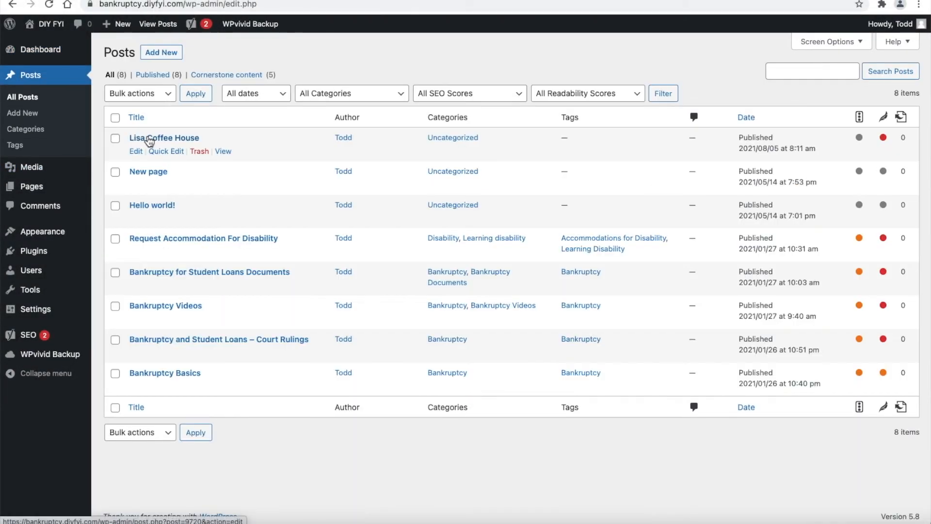
{"action": "left_click", "coordinate": [149, 139]}
{"action": "scroll", "coordinate": [374, 365], "scroll_direction": "down", "scroll_amount": 2}
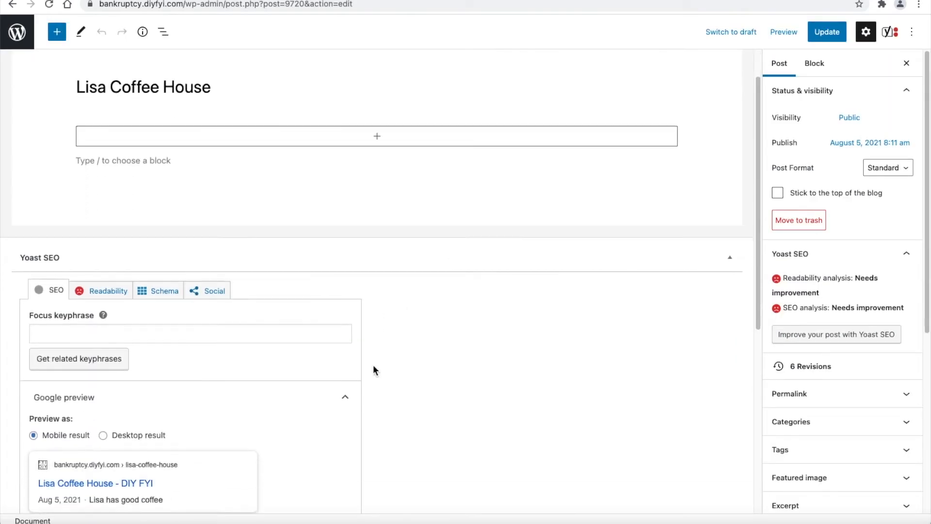
{"action": "scroll", "coordinate": [374, 366], "scroll_direction": "down", "scroll_amount": 3}
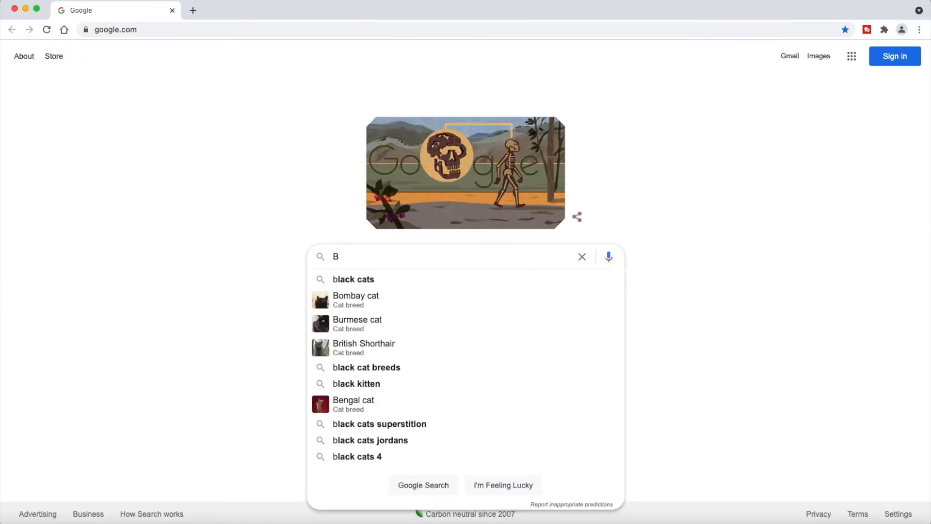
{"action": "left_click", "coordinate": [490, 281]}
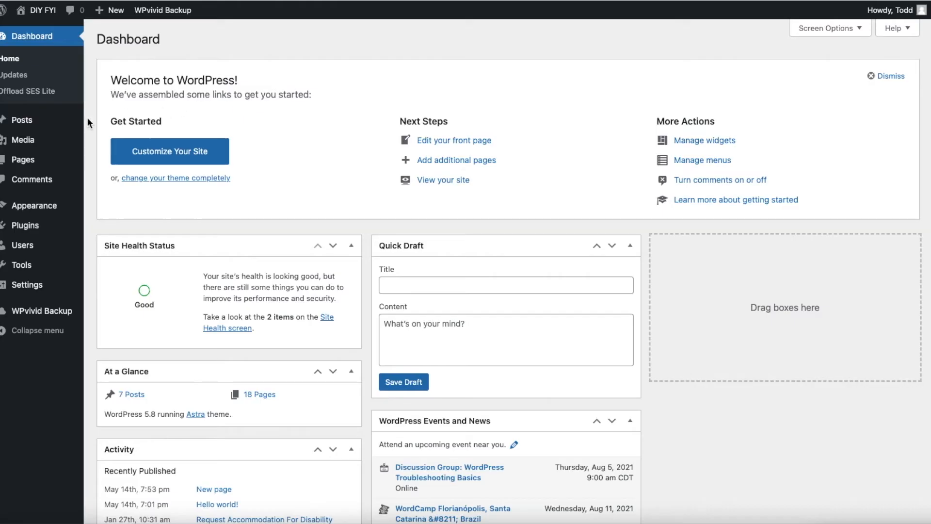
Open a blank new post to view the editor without an SEO section, and return to the dashboard.
{"action": "mouse_move", "coordinate": [81, 119]}
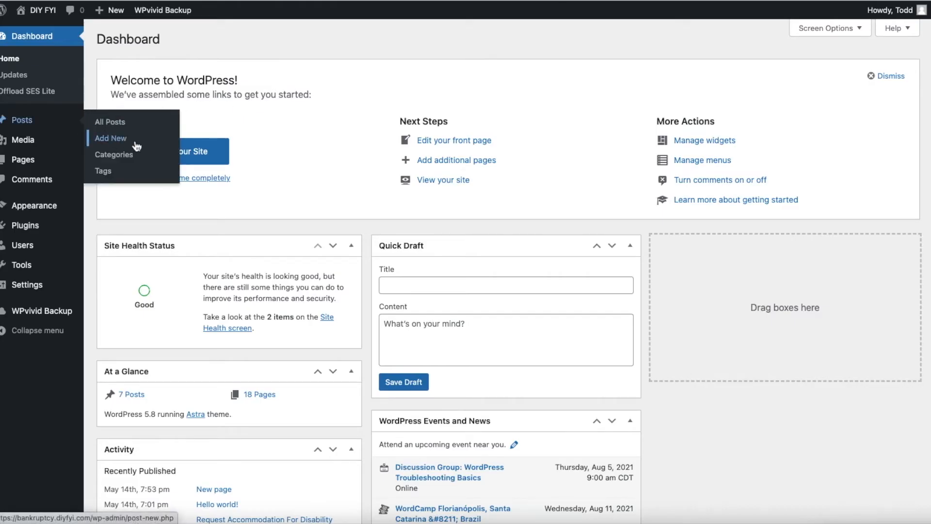
{"action": "left_click", "coordinate": [159, 145]}
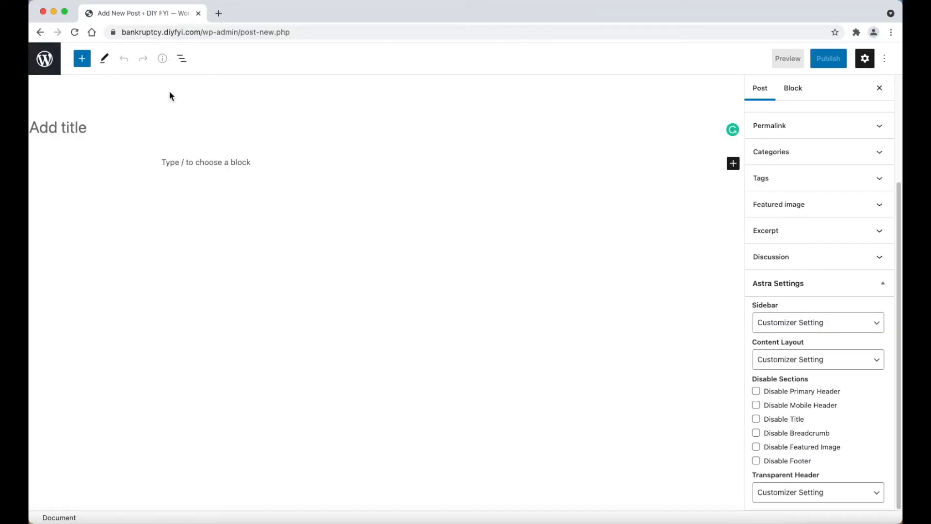
{"action": "left_click", "coordinate": [39, 32]}
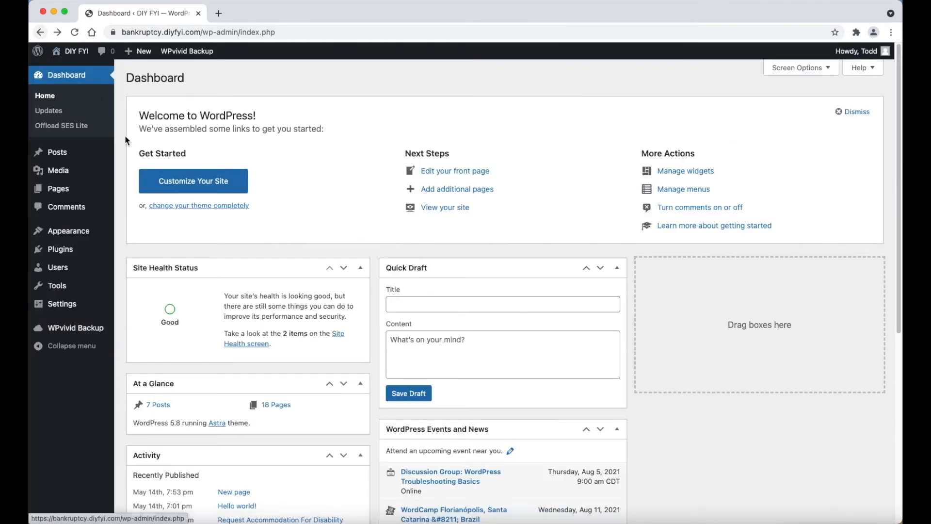
Search the plugin directory for "Yoast", and install and activate the Yoast SEO plugin.
{"action": "mouse_move", "coordinate": [108, 254]}
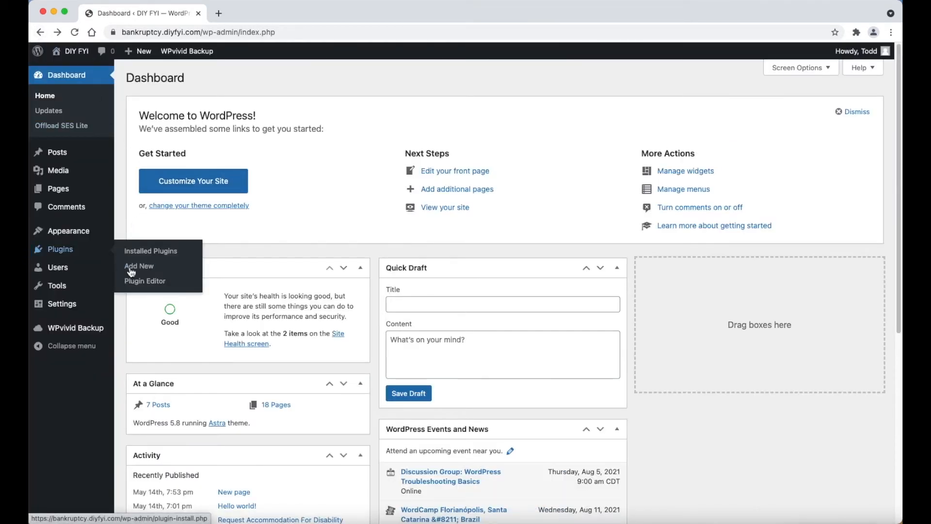
{"action": "left_click", "coordinate": [170, 269]}
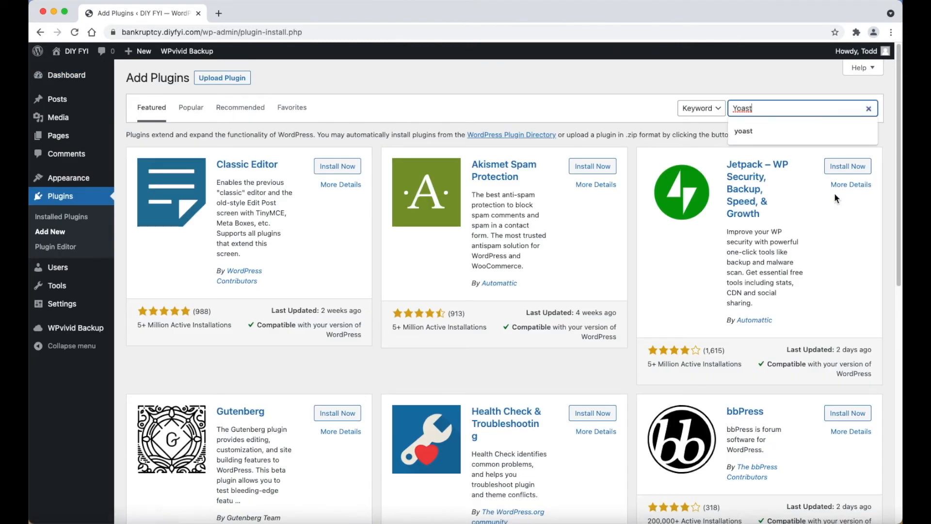
{"action": "key", "text": "Return"}
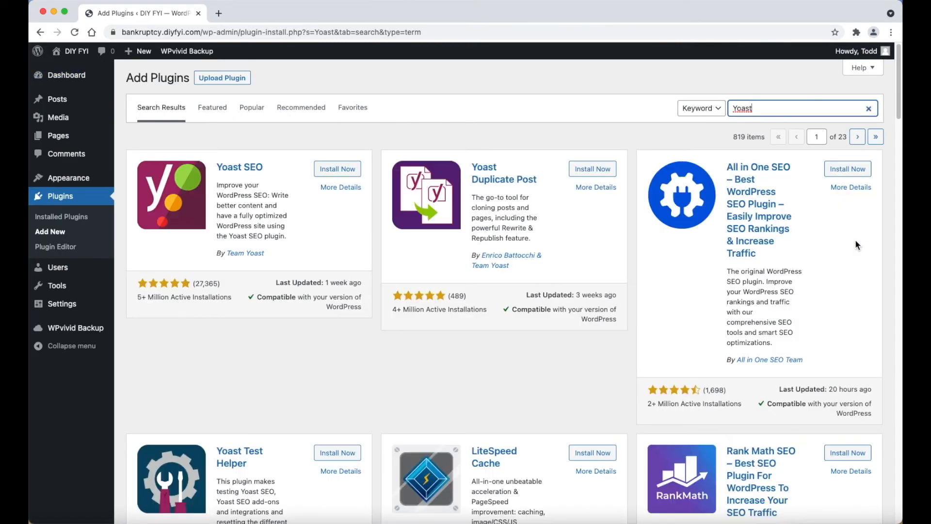
{"action": "left_click", "coordinate": [336, 172]}
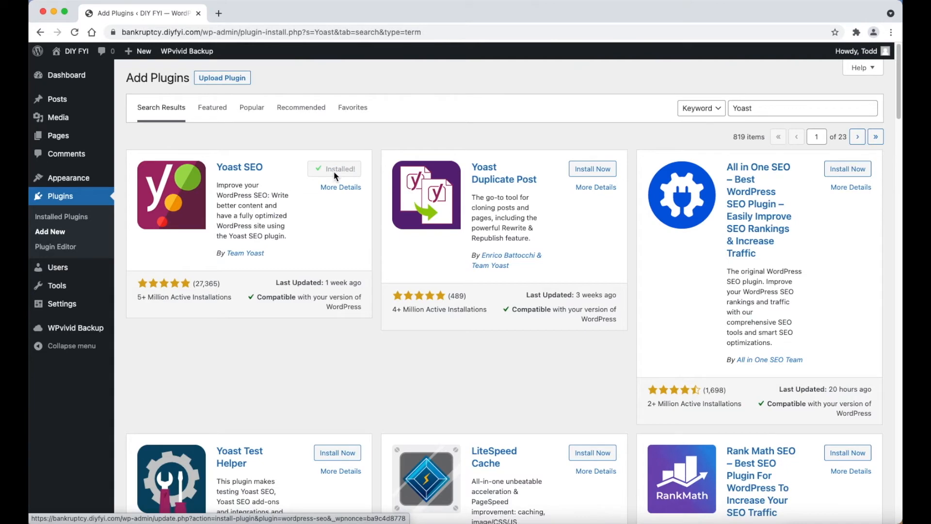
{"action": "left_click", "coordinate": [336, 175]}
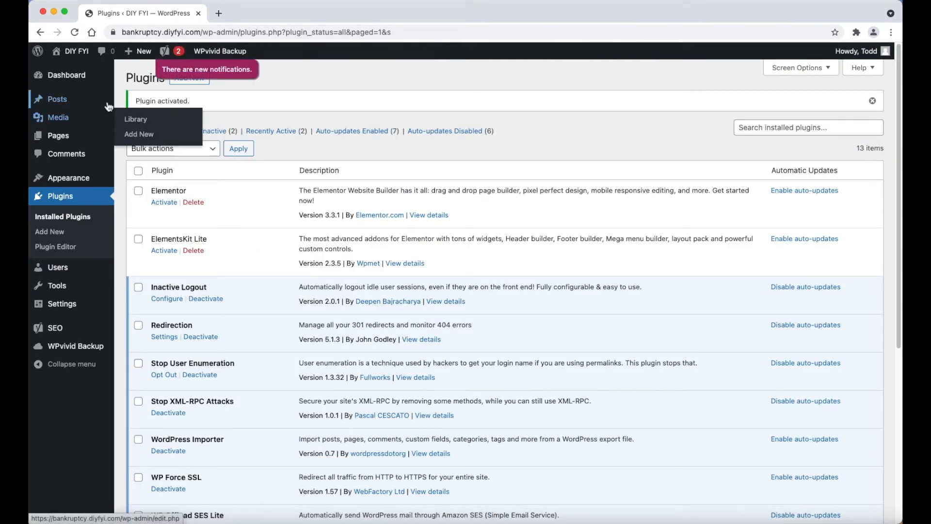
Start a new post and set its slug in the Yoast SEO section to "Lisa Coffee House".
{"action": "mouse_move", "coordinate": [109, 103]}
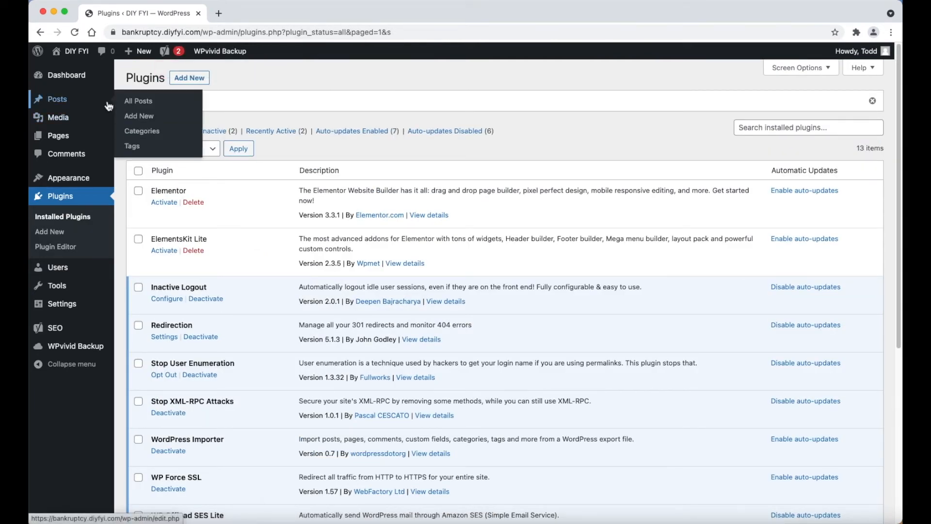
{"action": "left_click", "coordinate": [138, 117]}
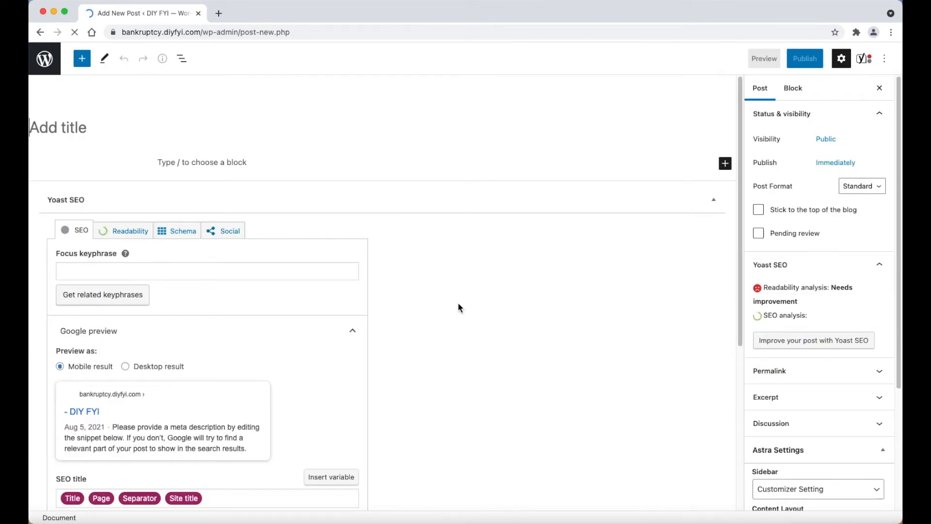
{"action": "scroll", "coordinate": [462, 301], "scroll_direction": "down", "scroll_amount": 4}
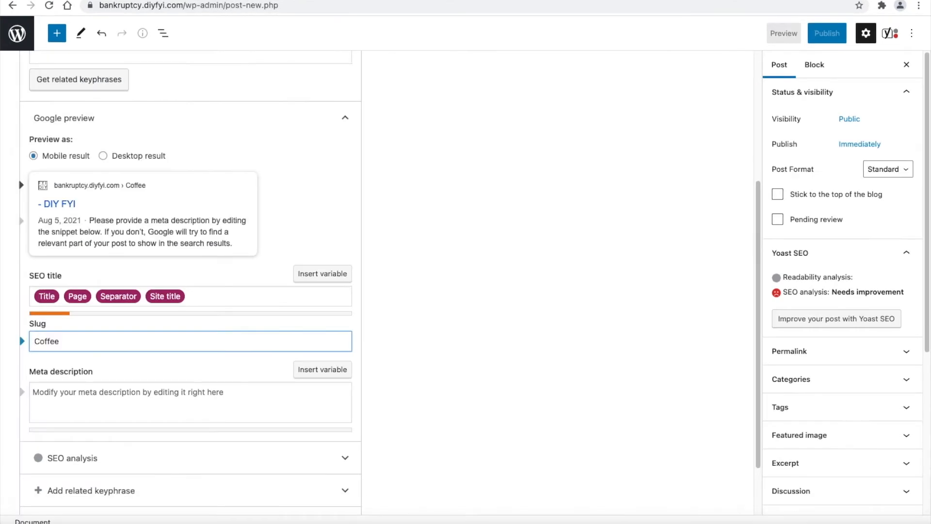
{"action": "type", "text": "Lisa Coffee House"}
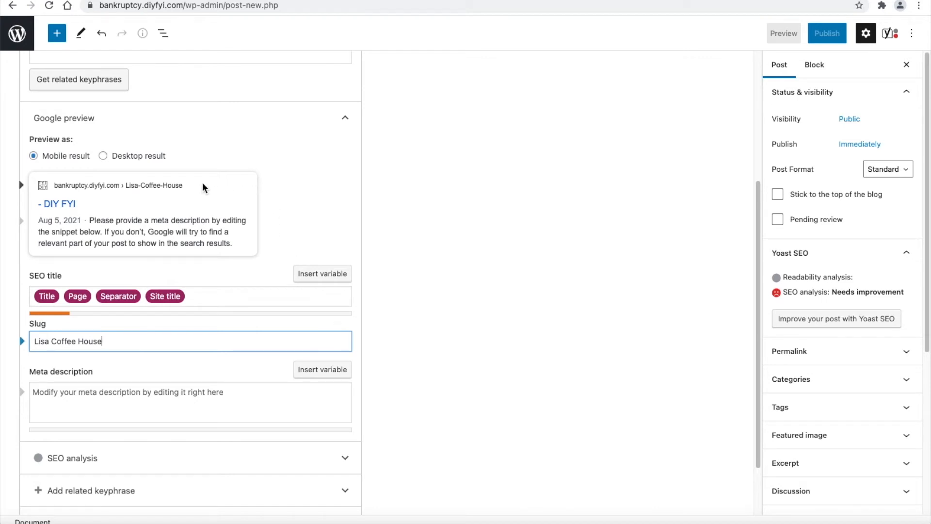
Write "Lisa has good coffee" as the post's Yoast SEO meta description.
{"action": "left_click", "coordinate": [234, 410]}
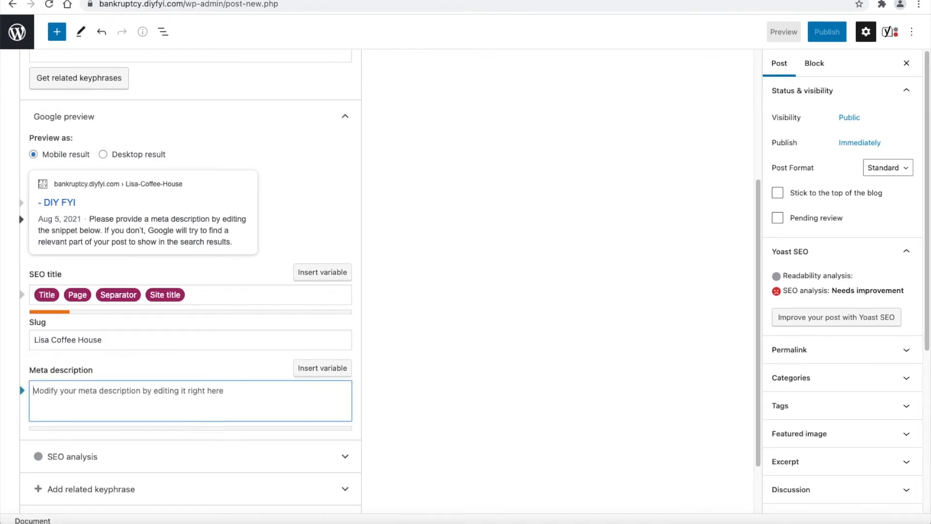
{"action": "type", "text": "Lisa ha"}
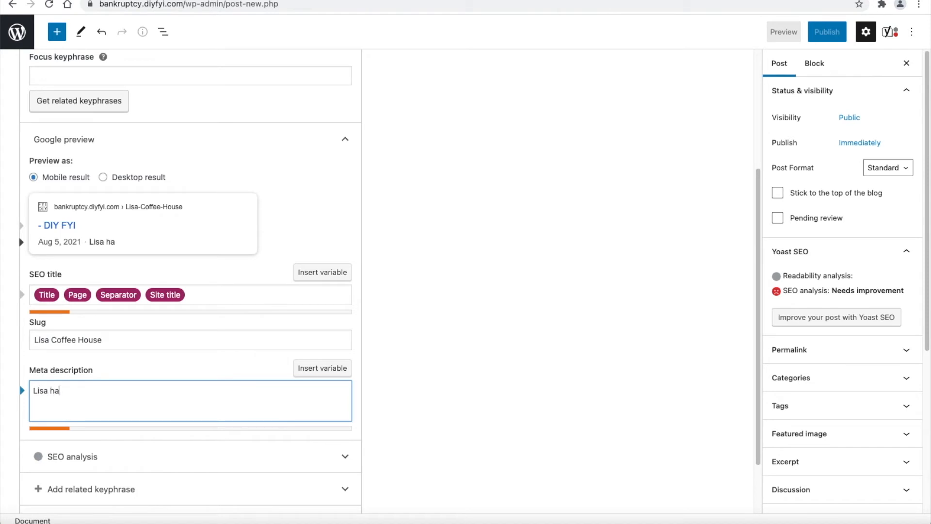
{"action": "type", "text": "s good coffee"}
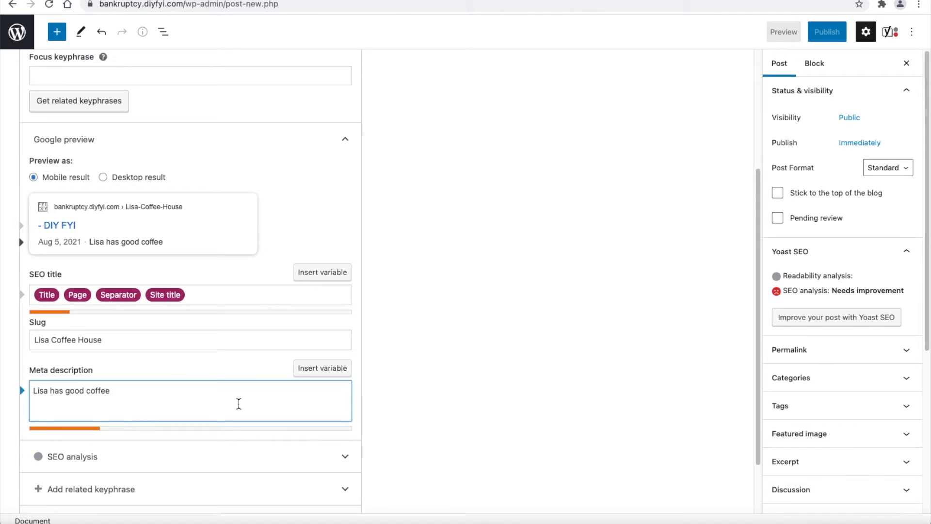
{"action": "left_click", "coordinate": [447, 348]}
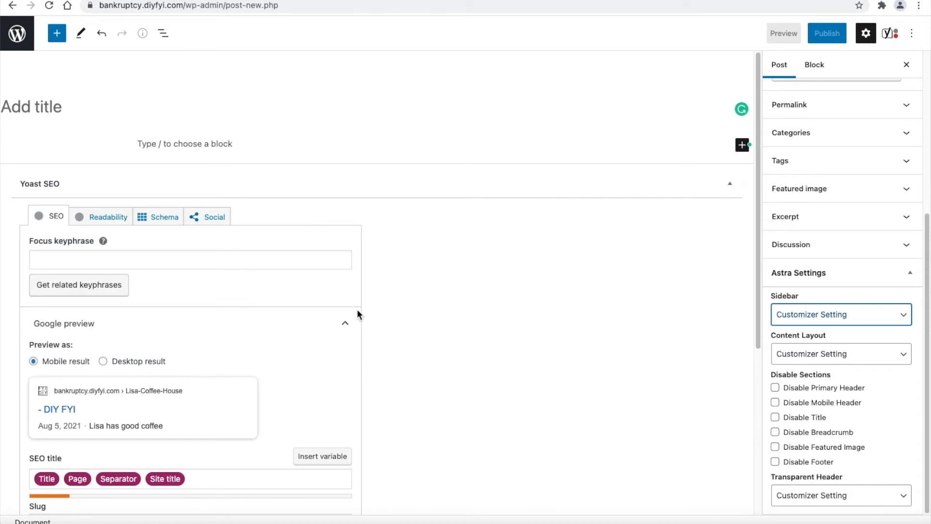
Title the new post "Lisa Coffee House".
{"action": "left_click", "coordinate": [84, 114]}
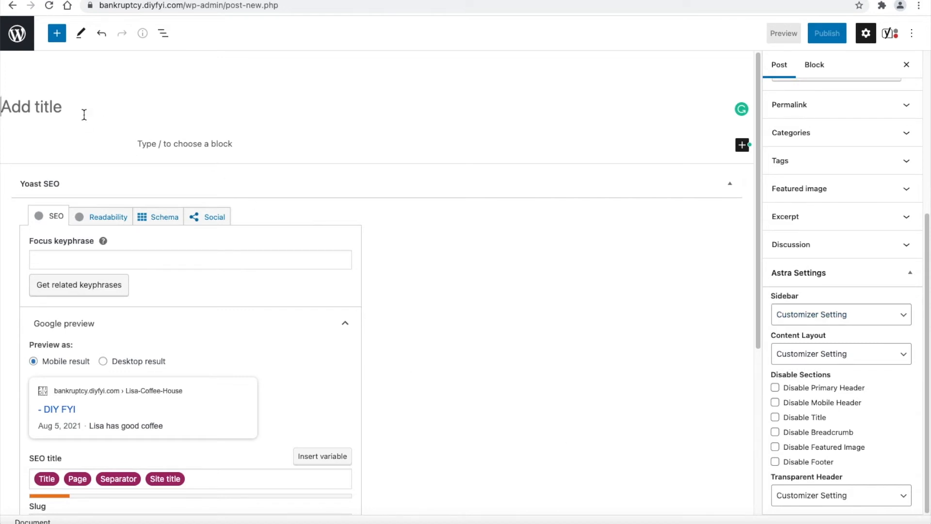
{"action": "type", "text": "Lisa C"}
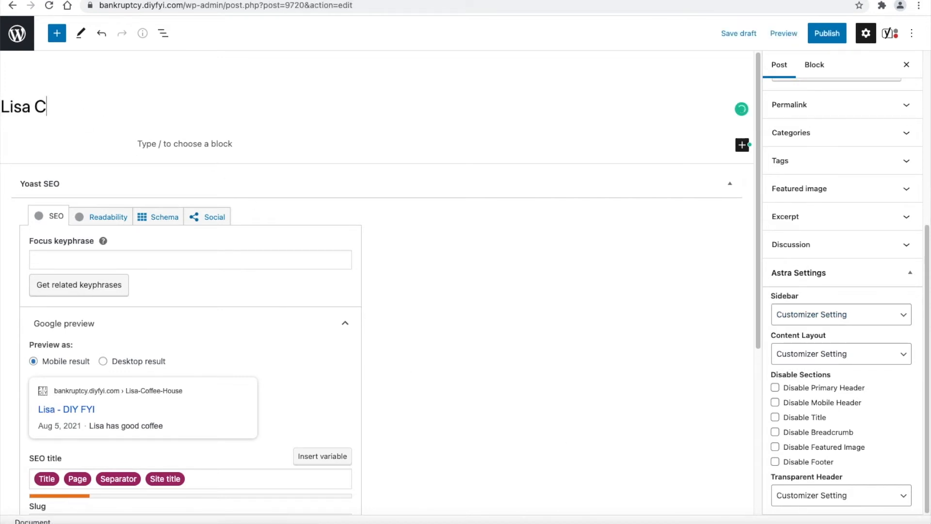
{"action": "type", "text": "offee Ho"}
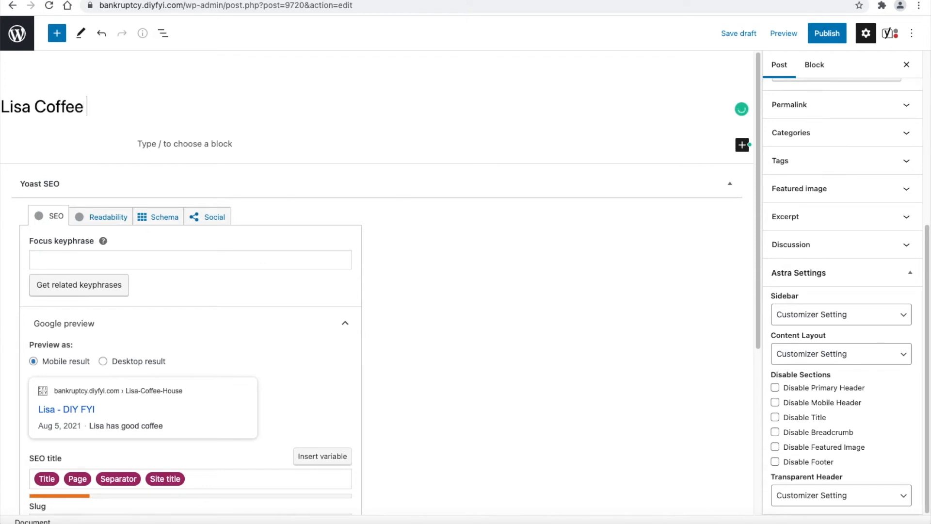
{"action": "type", "text": "e"}
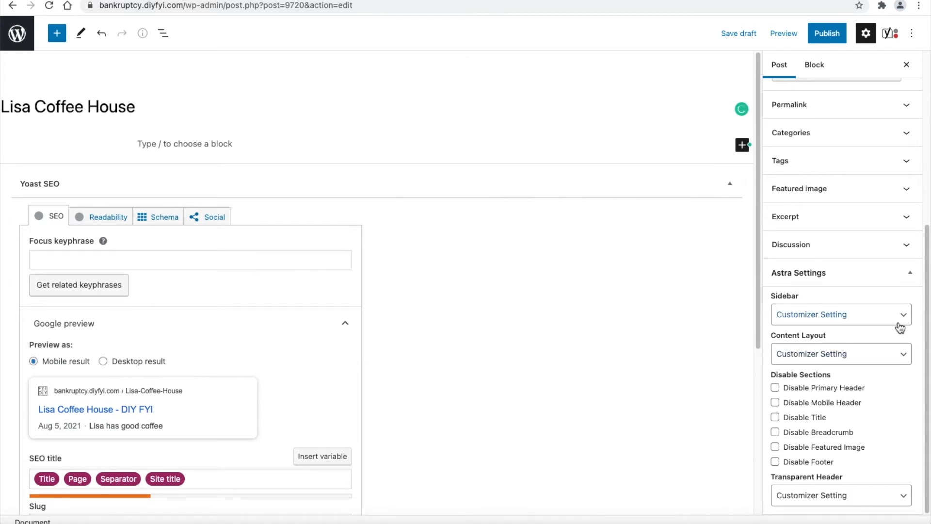
Publish the post with the Astra sidebar set to Right Sidebar, view the live page and return to the editor.
{"action": "left_click", "coordinate": [869, 319]}
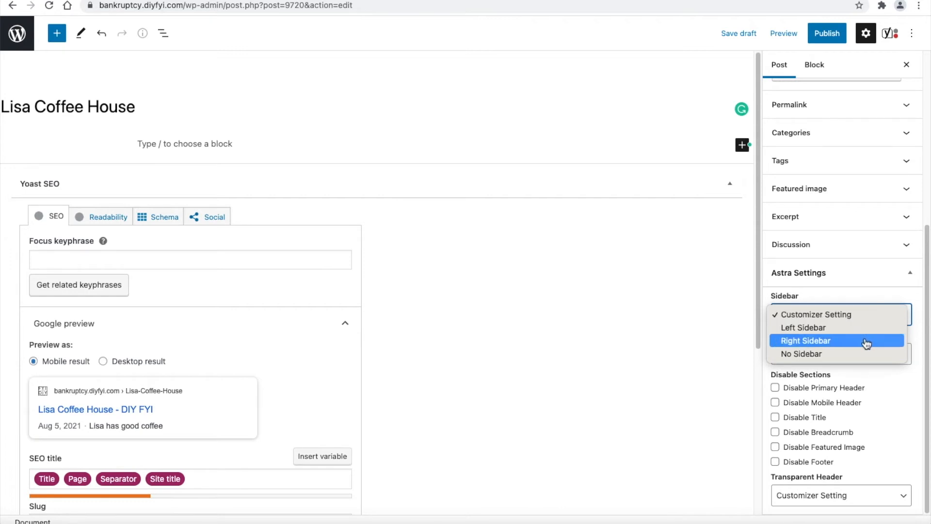
{"action": "left_click", "coordinate": [867, 341]}
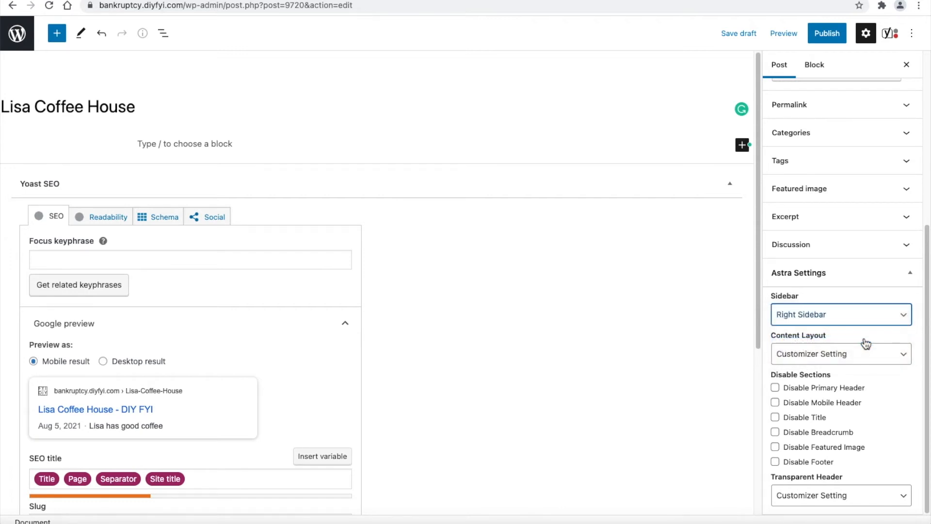
{"action": "left_click", "coordinate": [827, 34]}
{"action": "left_click", "coordinate": [827, 34]}
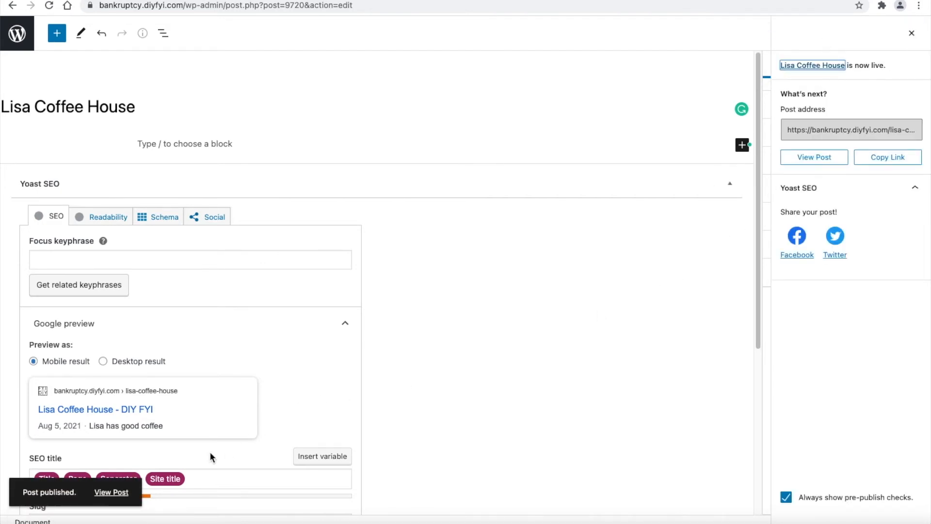
{"action": "left_click", "coordinate": [113, 493]}
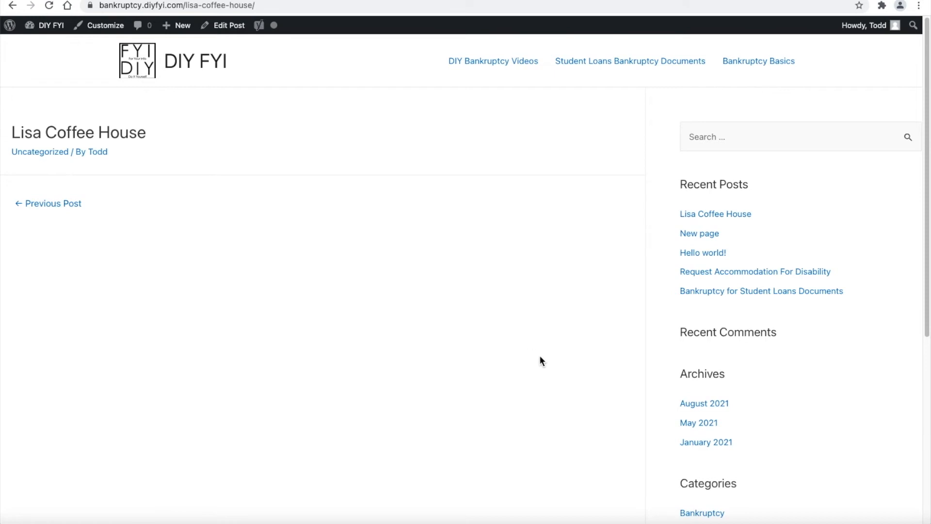
{"action": "left_click", "coordinate": [13, 6]}
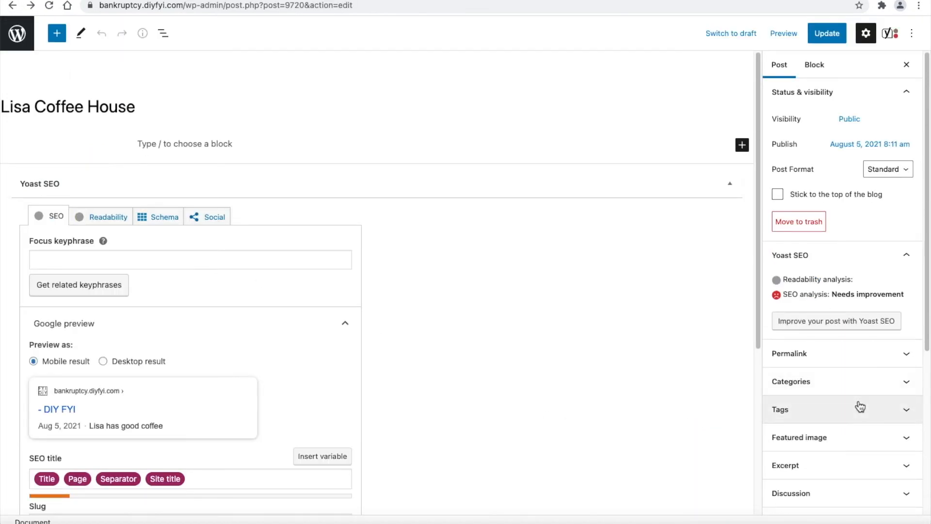
Change the post's Astra sidebar setting to No Sidebar, update the post and view the live page.
{"action": "scroll", "coordinate": [860, 407], "scroll_direction": "down", "scroll_amount": 4}
{"action": "left_click", "coordinate": [868, 375]}
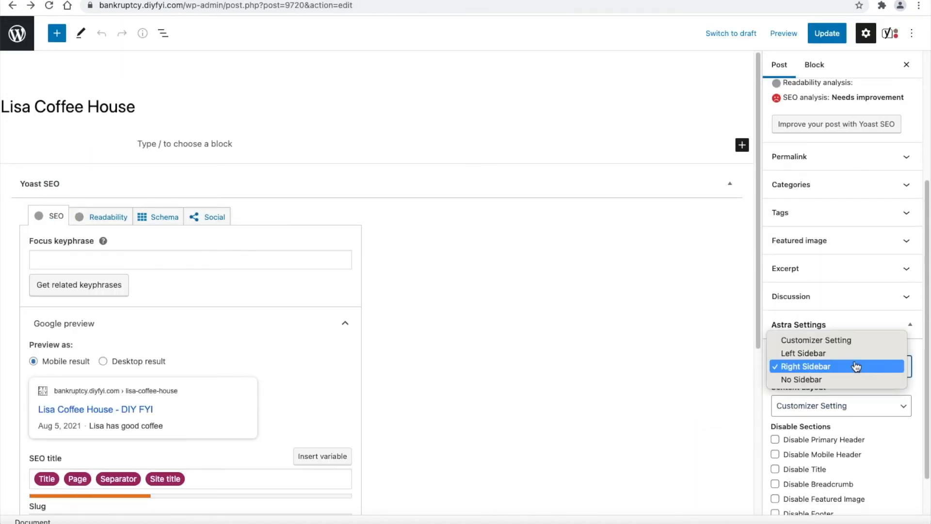
{"action": "left_click", "coordinate": [835, 378]}
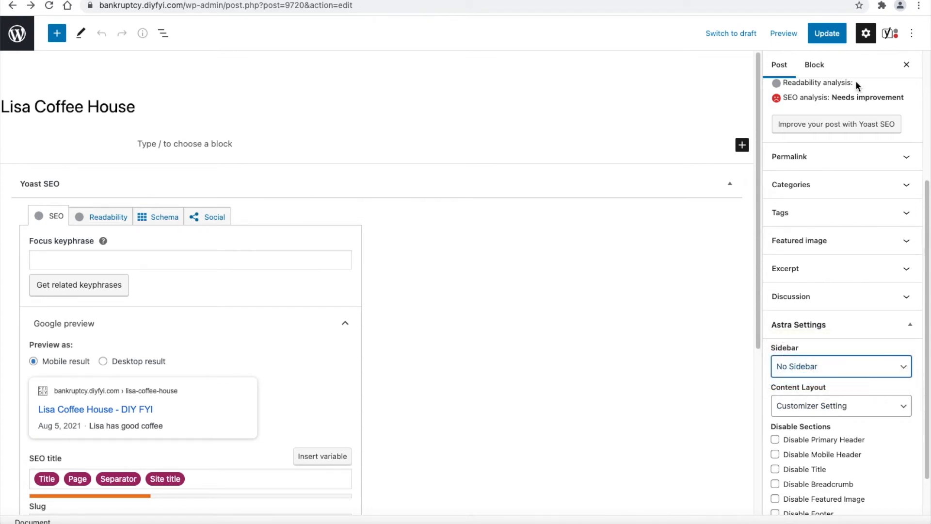
{"action": "left_click", "coordinate": [827, 33]}
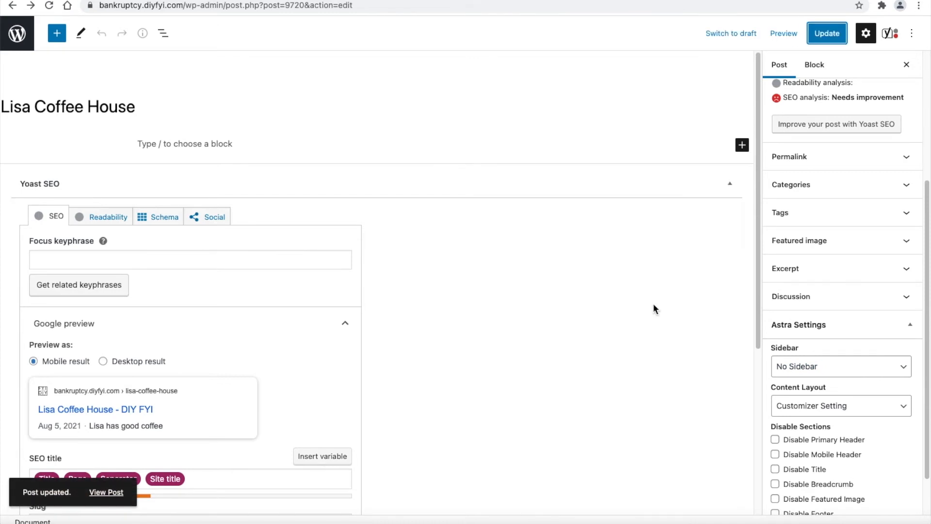
{"action": "left_click", "coordinate": [106, 492]}
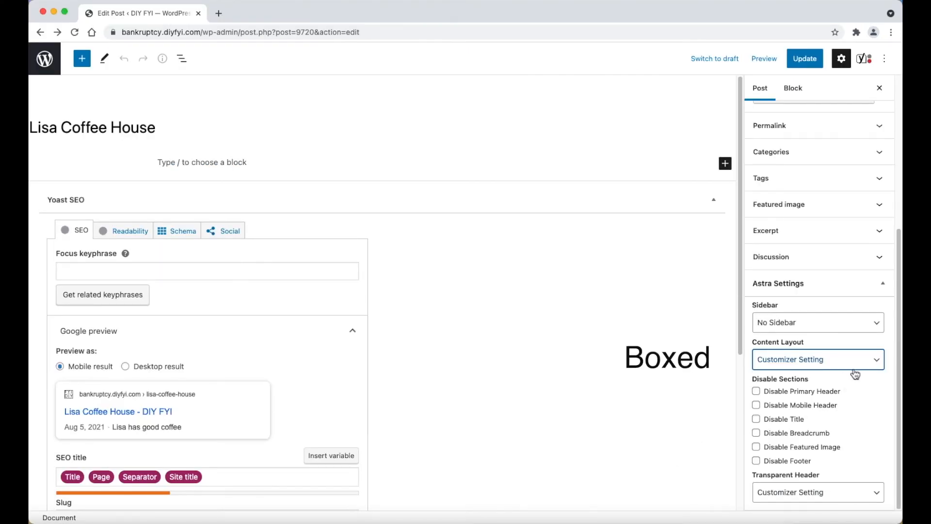
Set the post's Astra content layout to Boxed, update the post, view the live page and return to the editor.
{"action": "left_click", "coordinate": [854, 370]}
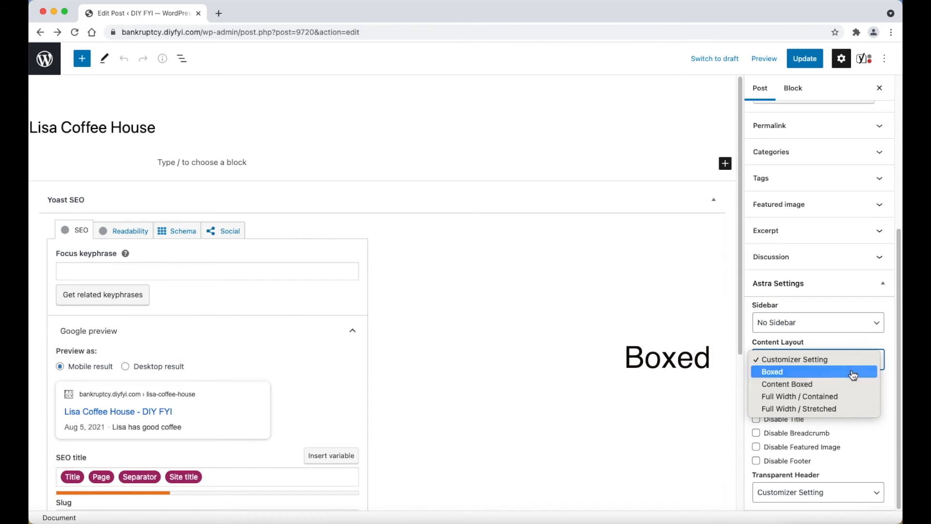
{"action": "left_click", "coordinate": [853, 372]}
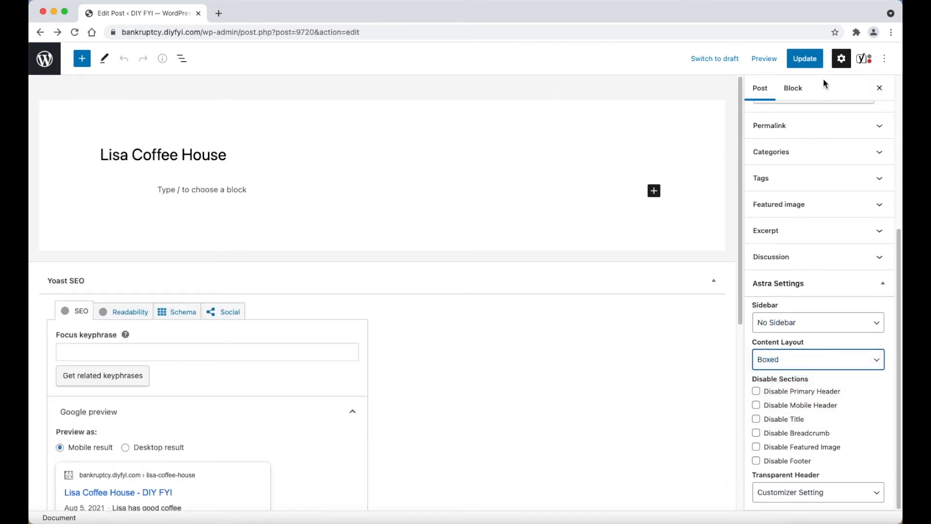
{"action": "left_click", "coordinate": [803, 66]}
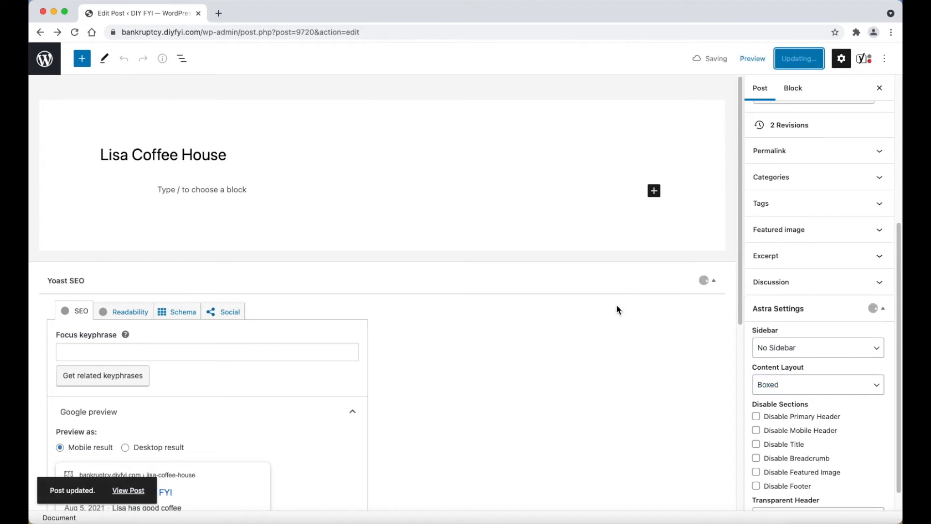
{"action": "left_click", "coordinate": [144, 491]}
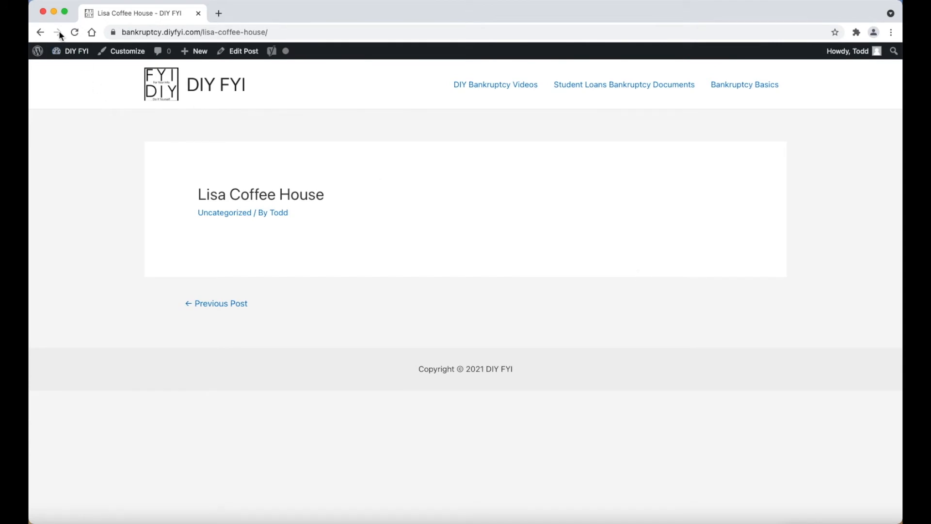
{"action": "left_click", "coordinate": [40, 34]}
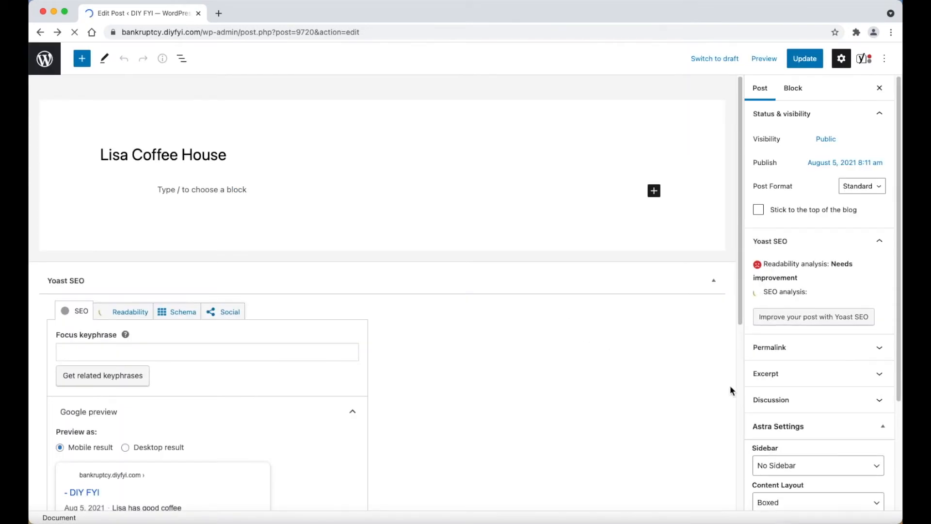
Change the post's Astra content layout to Full Width / Stretched, update the post and view the live page.
{"action": "scroll", "coordinate": [842, 445], "scroll_direction": "down", "scroll_amount": 5}
{"action": "left_click", "coordinate": [854, 381]}
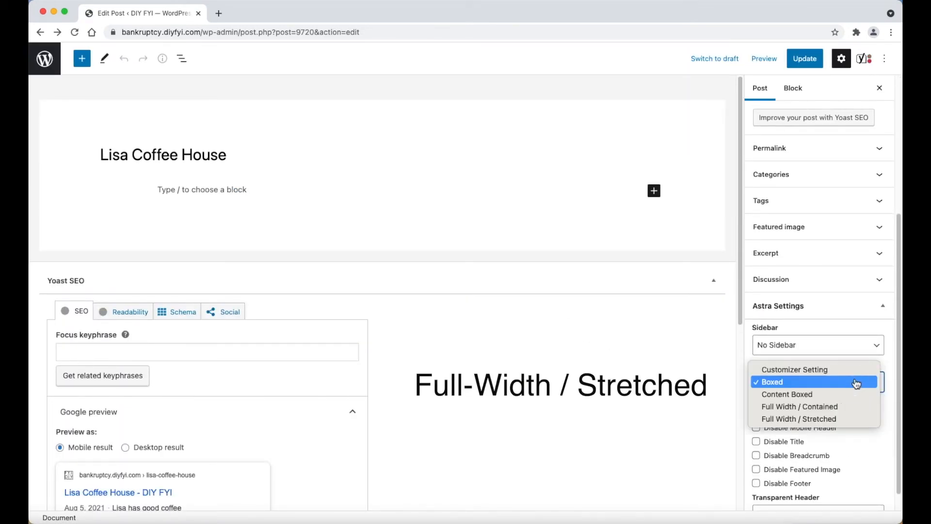
{"action": "left_click", "coordinate": [850, 420]}
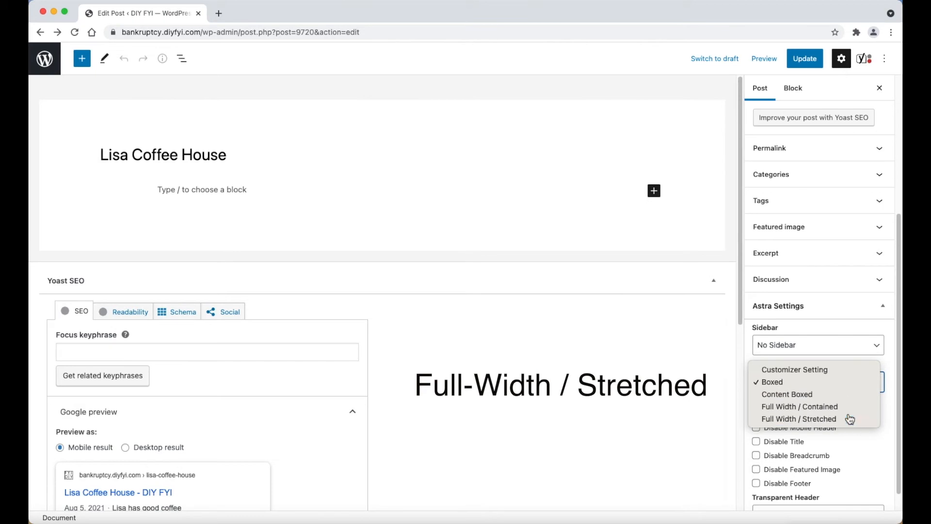
{"action": "left_click", "coordinate": [824, 62]}
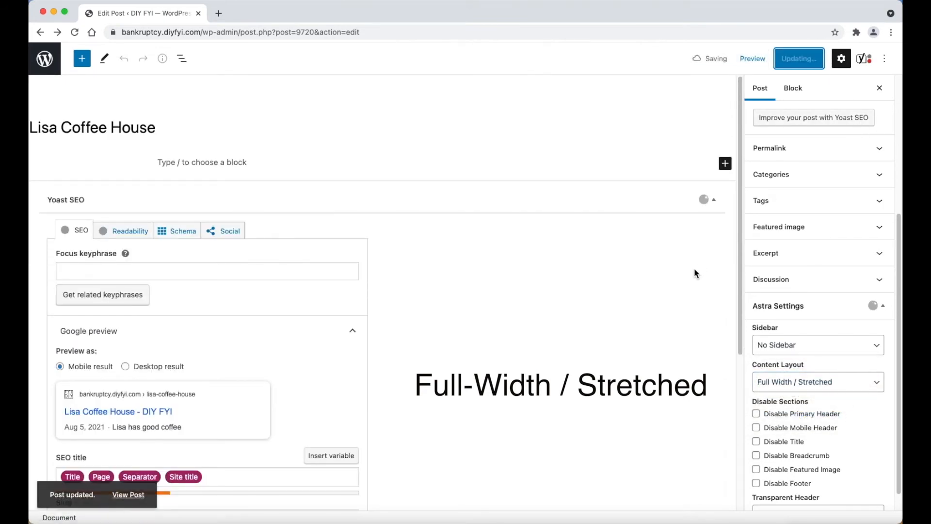
{"action": "left_click", "coordinate": [148, 489]}
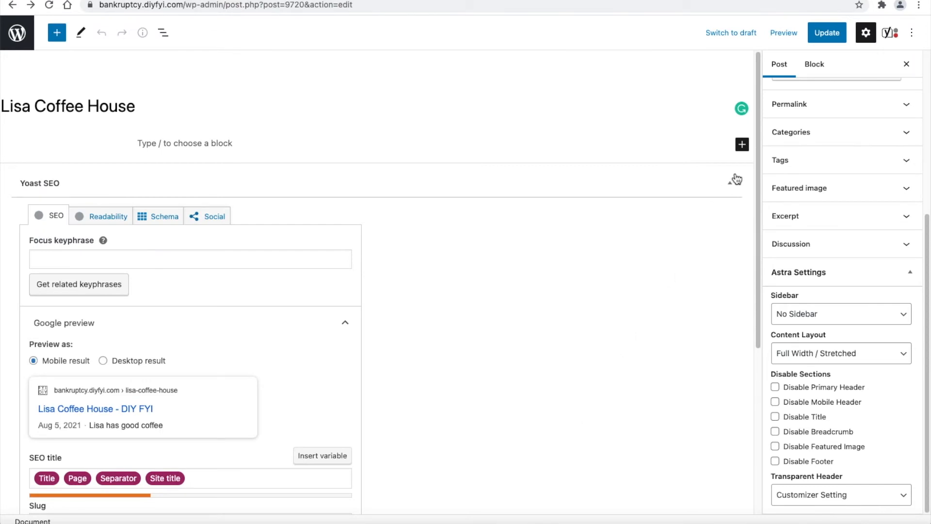
Preview the post in the editor at Mobile and Tablet sizes, and return to the Desktop view.
{"action": "left_click", "coordinate": [785, 33]}
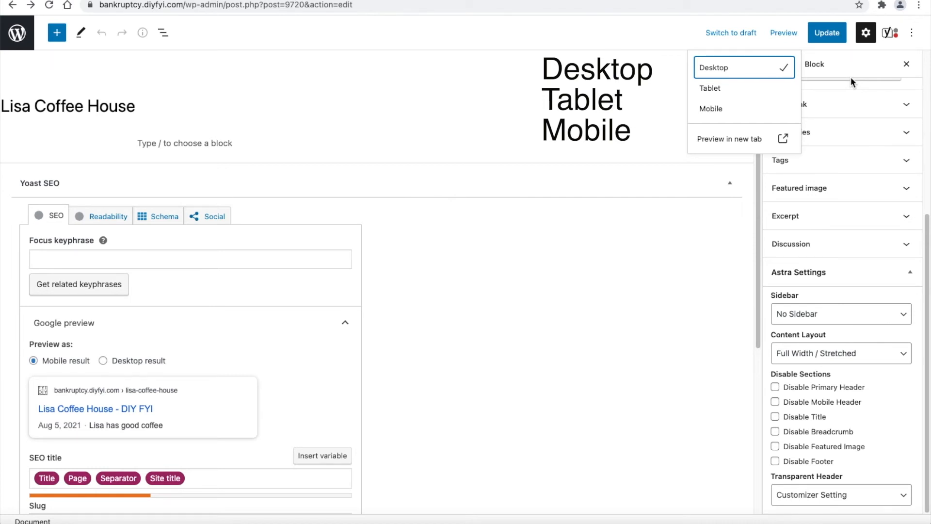
{"action": "left_click", "coordinate": [737, 110]}
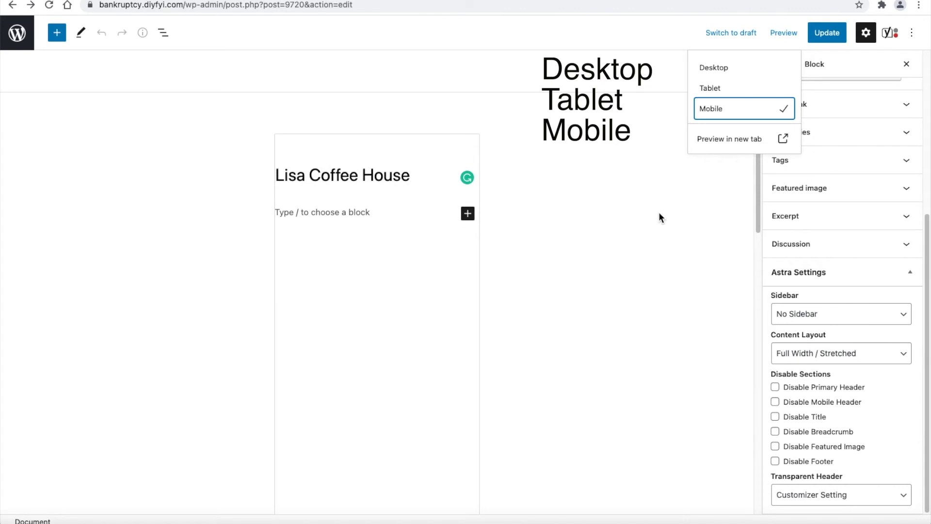
{"action": "left_click", "coordinate": [731, 93]}
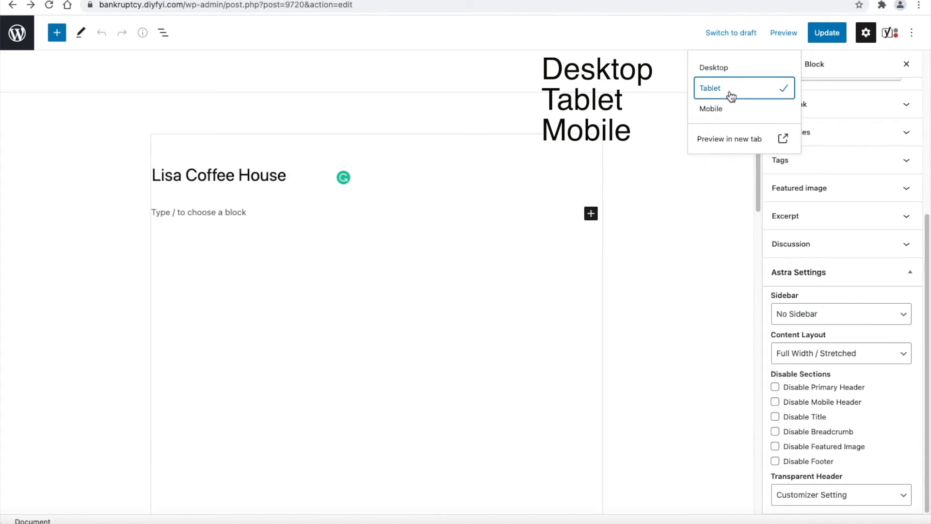
{"action": "left_click", "coordinate": [775, 70]}
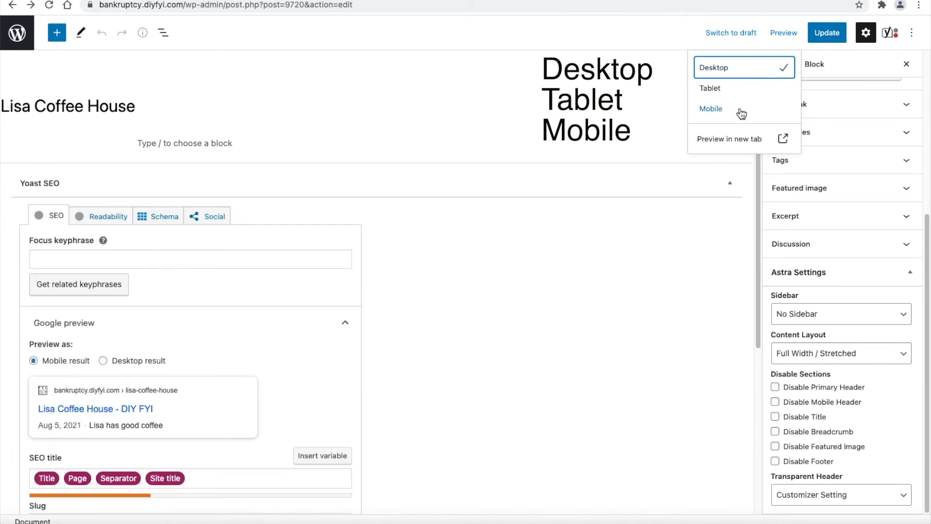
{"action": "left_click", "coordinate": [735, 256]}
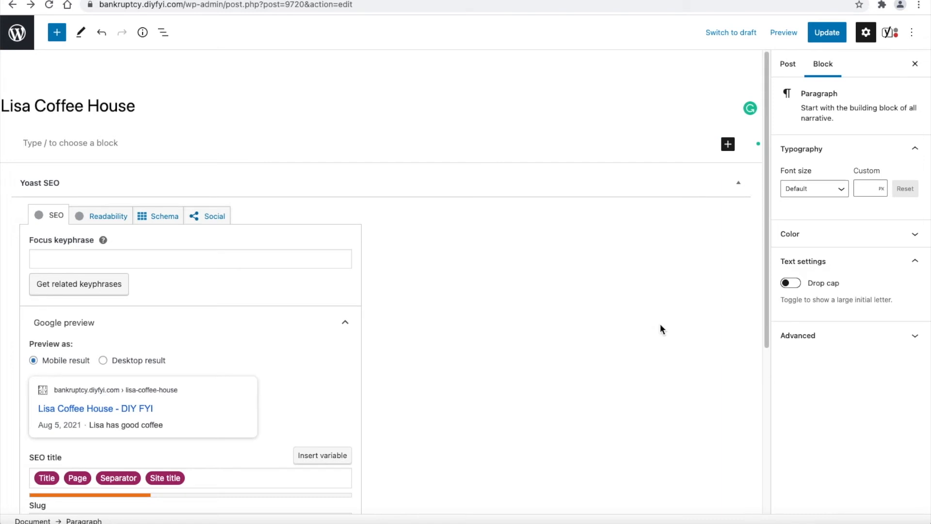
Browse the full block library from the text and media blocks down to the embeds, and close it.
{"action": "left_click", "coordinate": [728, 145]}
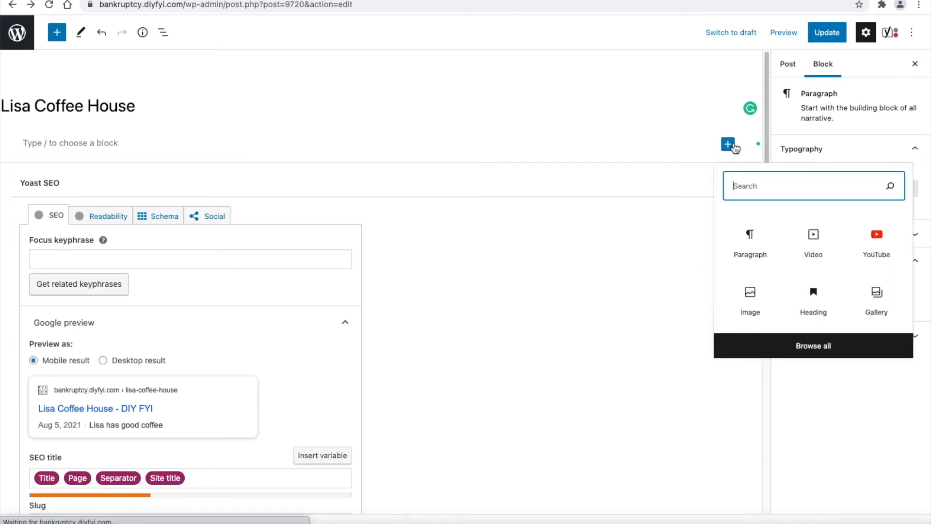
{"action": "left_click", "coordinate": [788, 346]}
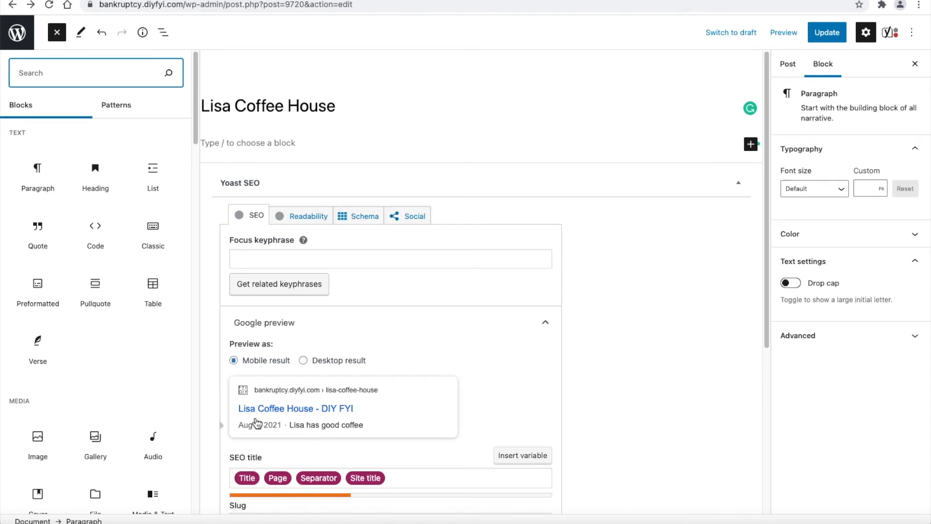
{"action": "scroll", "coordinate": [170, 398], "scroll_direction": "down", "scroll_amount": 1}
{"action": "scroll", "coordinate": [176, 388], "scroll_direction": "down", "scroll_amount": 2}
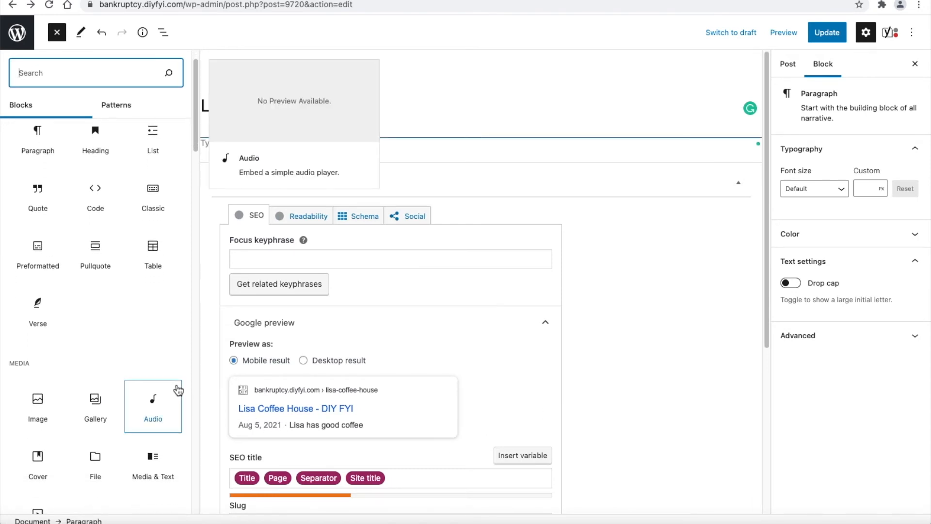
{"action": "scroll", "coordinate": [179, 390], "scroll_direction": "down", "scroll_amount": 1}
{"action": "scroll", "coordinate": [55, 406], "scroll_direction": "down", "scroll_amount": 3}
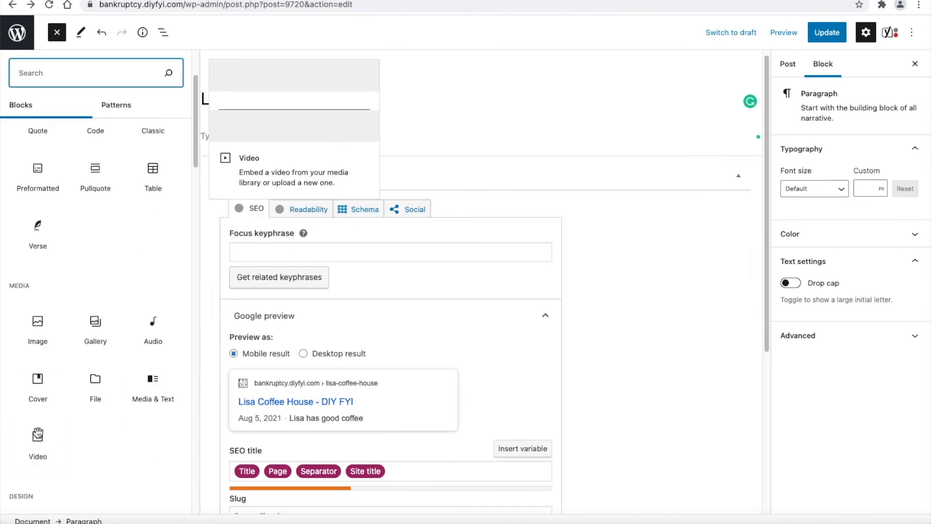
{"action": "scroll", "coordinate": [175, 357], "scroll_direction": "down", "scroll_amount": 20}
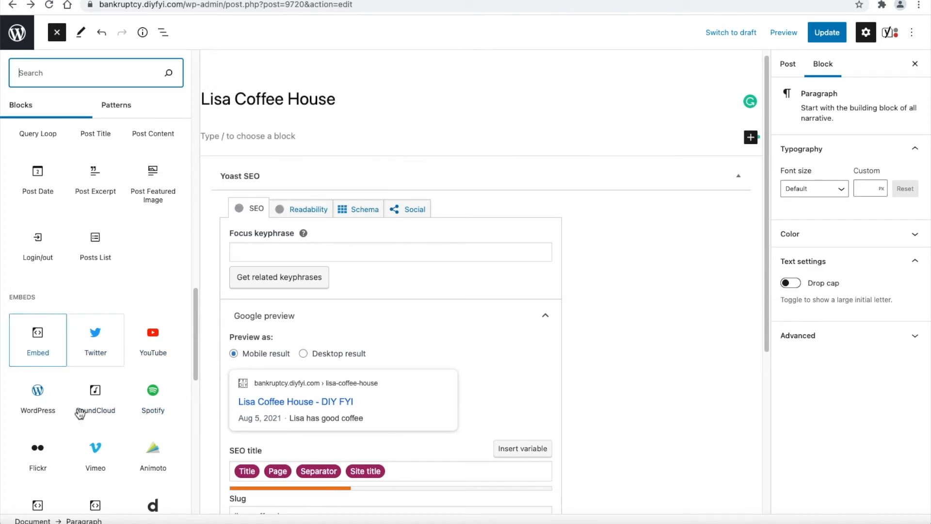
{"action": "left_click", "coordinate": [579, 361]}
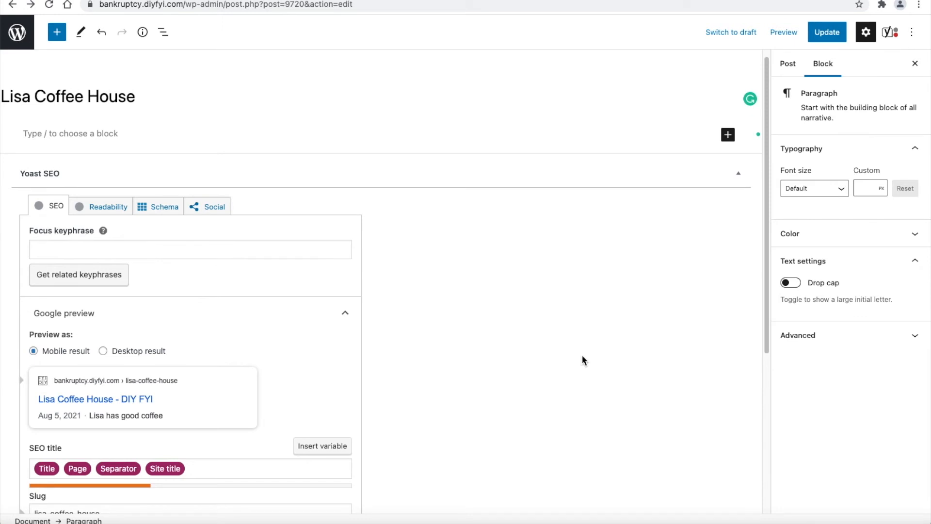
Add an Image block to the post and fill it with eva-web-1.jpg from the Media Library.
{"action": "left_click", "coordinate": [728, 134]}
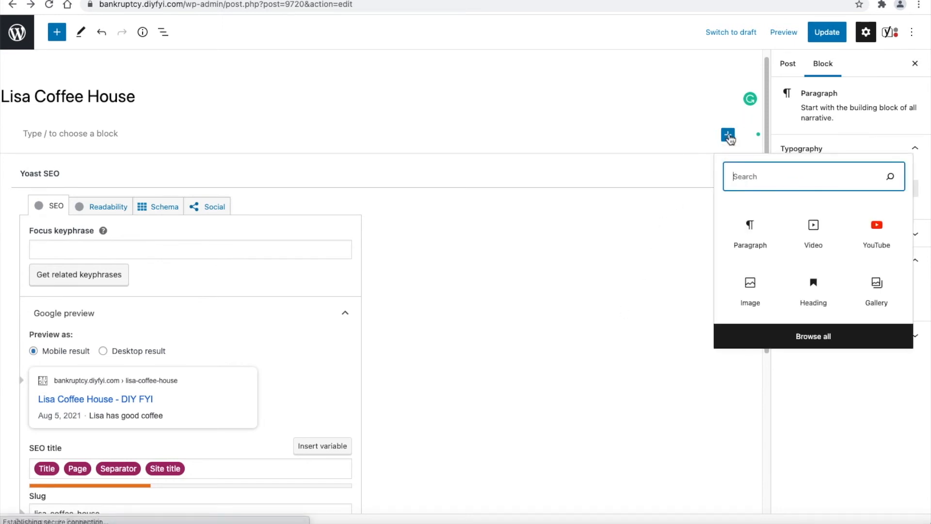
{"action": "left_click", "coordinate": [767, 292]}
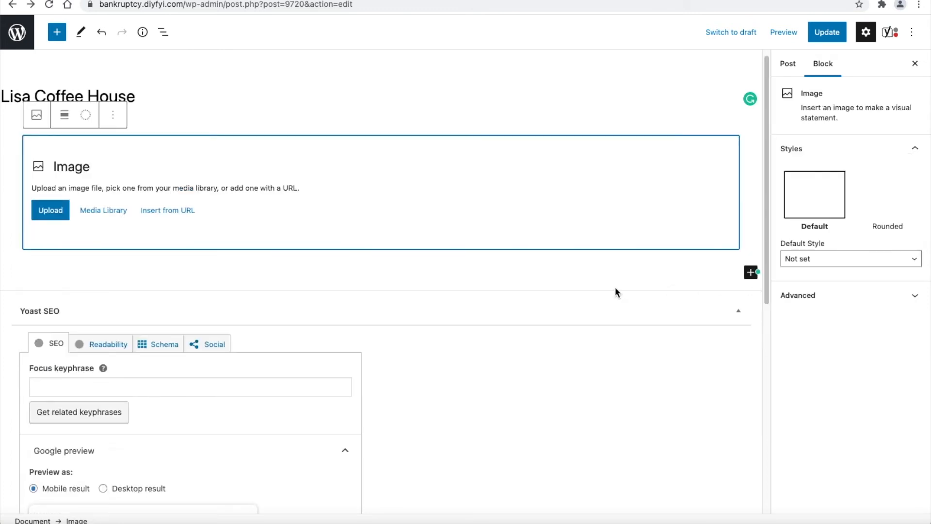
{"action": "left_click", "coordinate": [122, 211]}
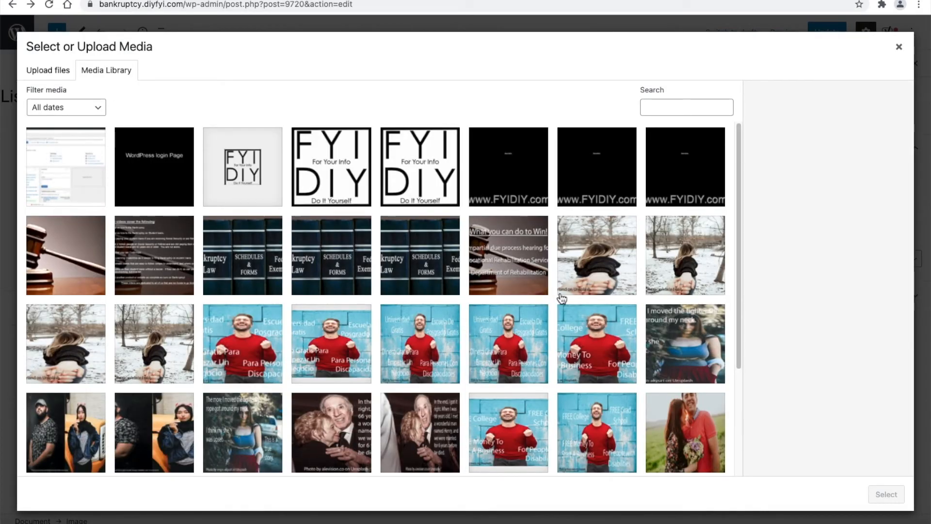
{"action": "left_click", "coordinate": [608, 287]}
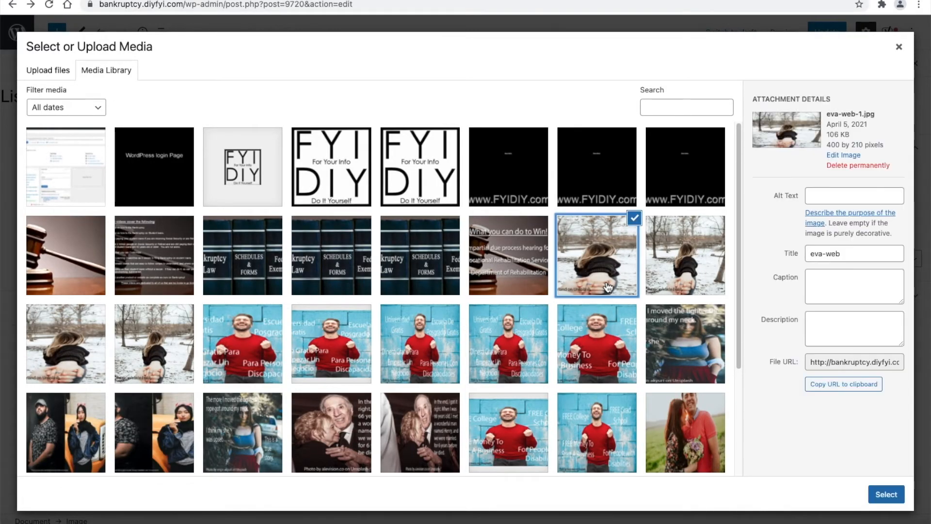
{"action": "left_click", "coordinate": [882, 495]}
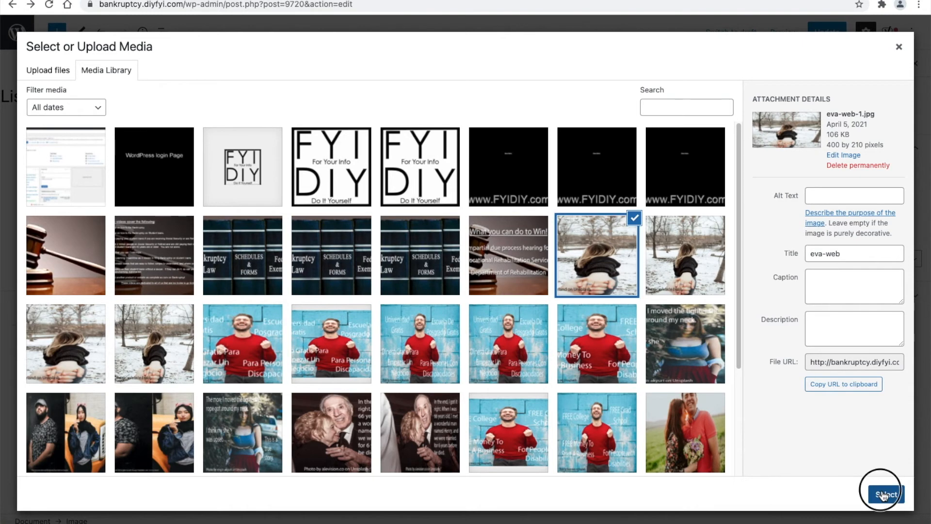
{"action": "scroll", "coordinate": [494, 271], "scroll_direction": "up", "scroll_amount": 2}
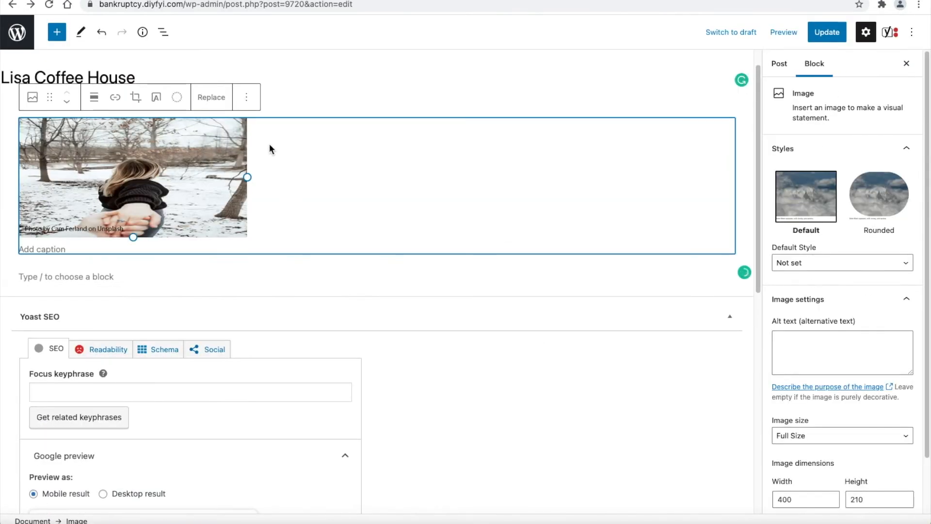
Remove the image block from the post and undo the removal.
{"action": "left_click", "coordinate": [248, 101]}
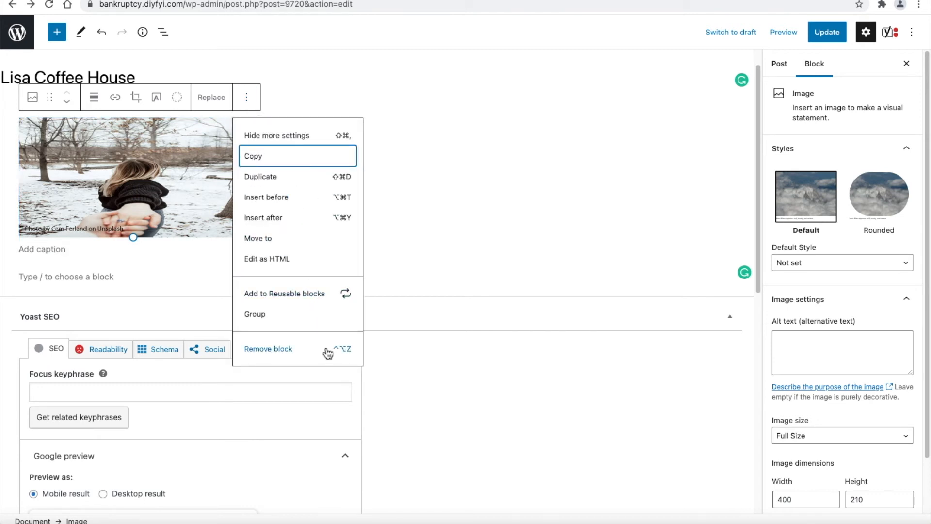
{"action": "left_click", "coordinate": [328, 350]}
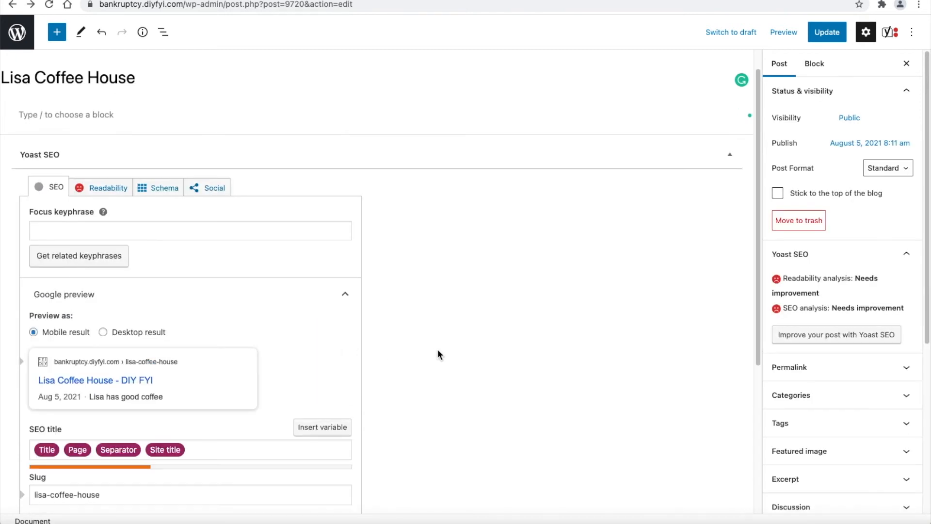
{"action": "key", "text": "ctrl+z"}
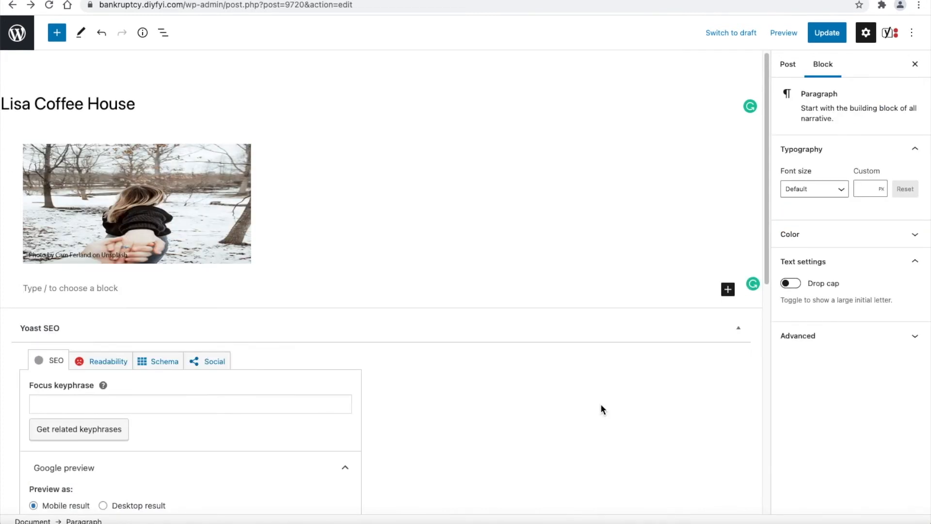
Align the post's image to the center and apply the Rounded style to it.
{"action": "left_click", "coordinate": [208, 210]}
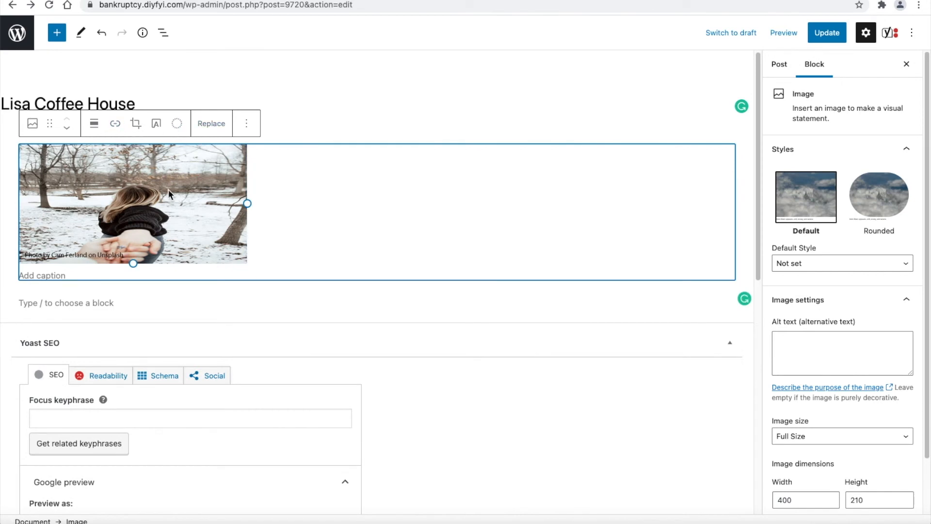
{"action": "left_click", "coordinate": [103, 127]}
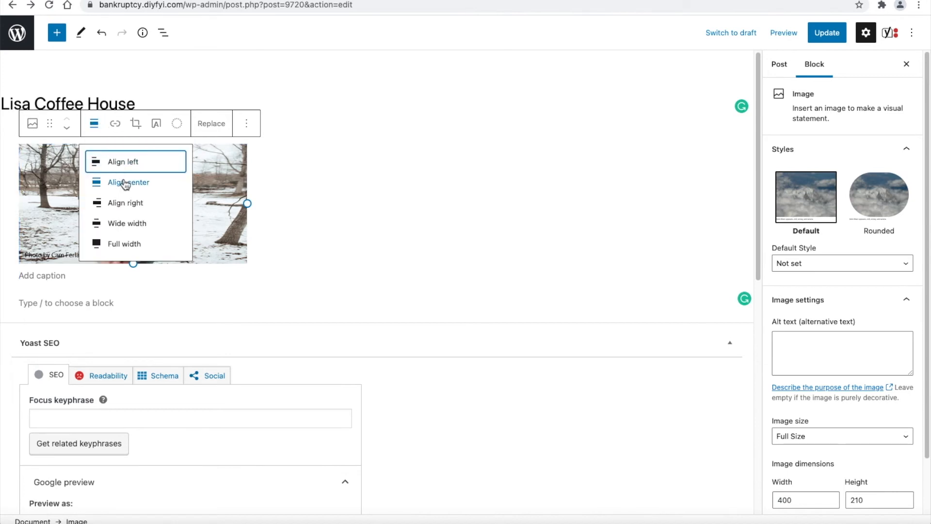
{"action": "left_click", "coordinate": [127, 183]}
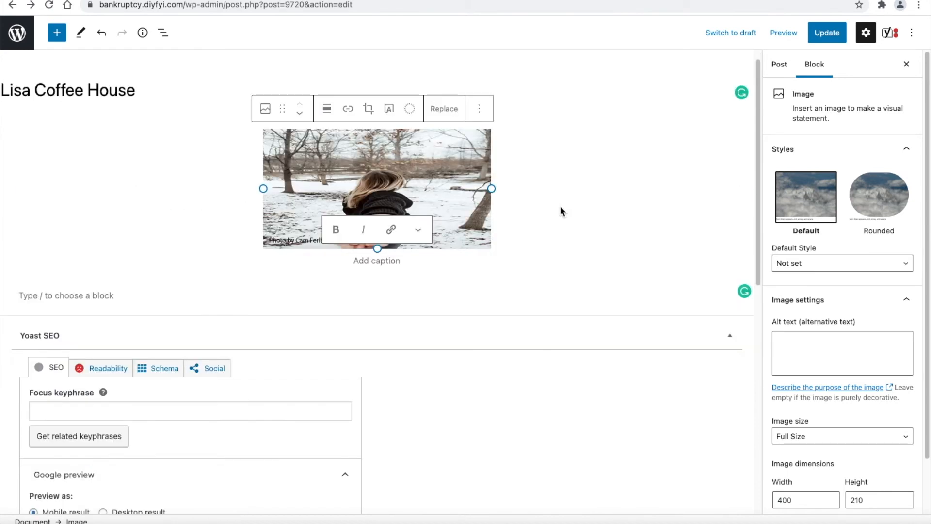
{"action": "left_click", "coordinate": [276, 160]}
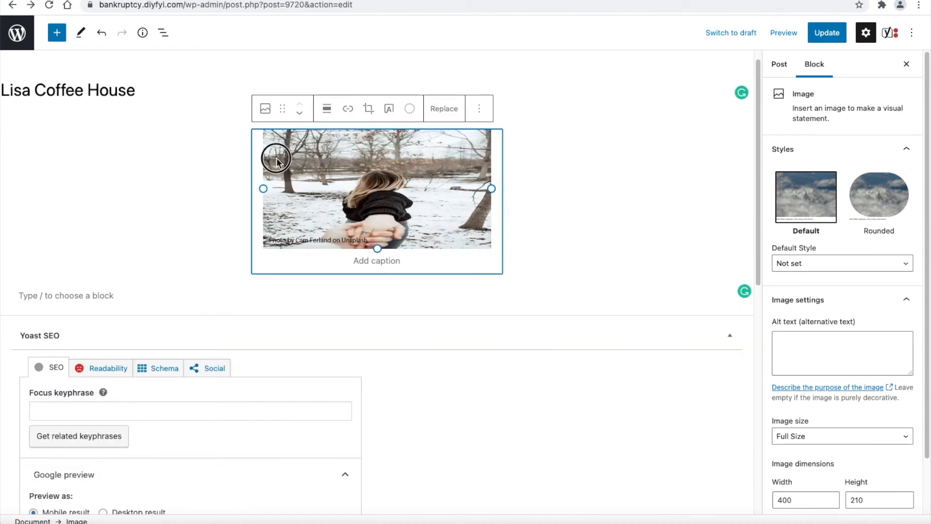
{"action": "left_click", "coordinate": [266, 110]}
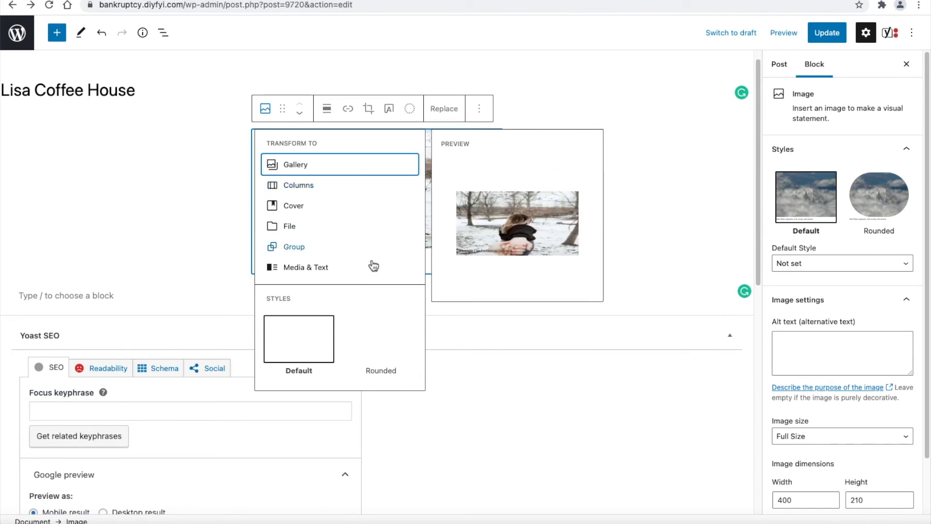
{"action": "left_click", "coordinate": [383, 367]}
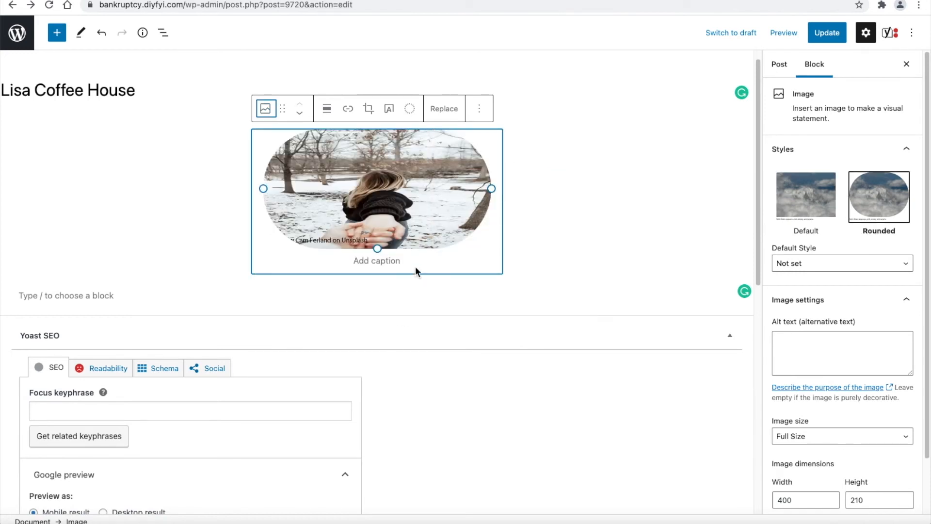
Enlarge the post's rounded image to 462 × 242 pixels and check its caption formatting and link options.
{"action": "left_click_drag", "start_coordinate": [492, 182], "coordinate": [582, 213]}
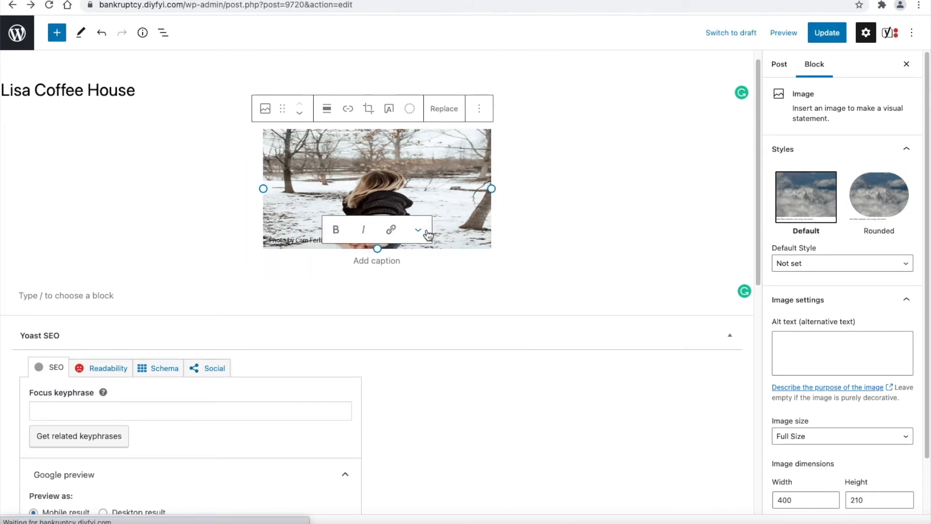
{"action": "left_click", "coordinate": [419, 230]}
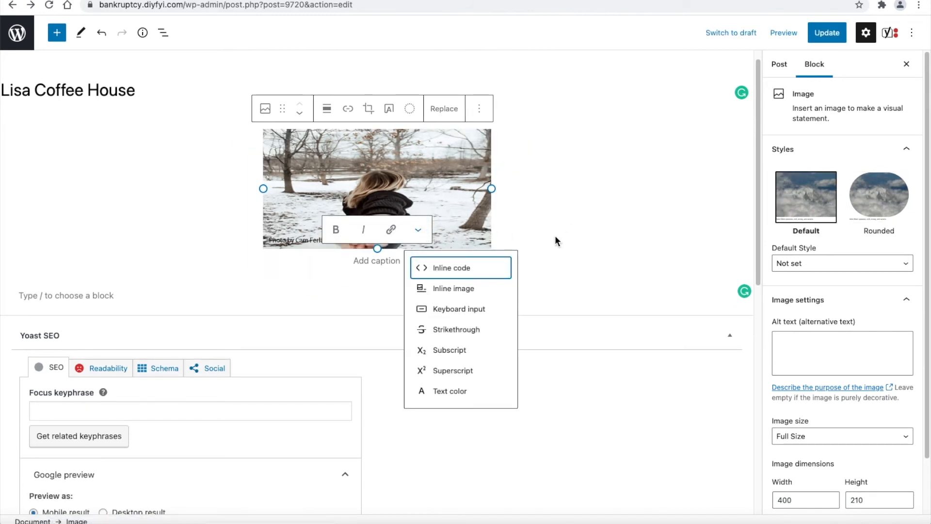
{"action": "left_click", "coordinate": [555, 237]}
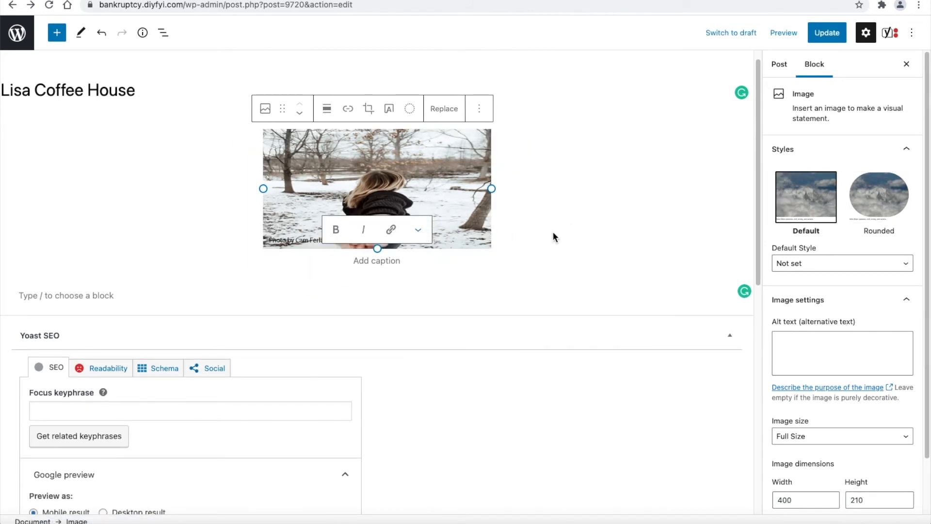
{"action": "left_click", "coordinate": [355, 111]}
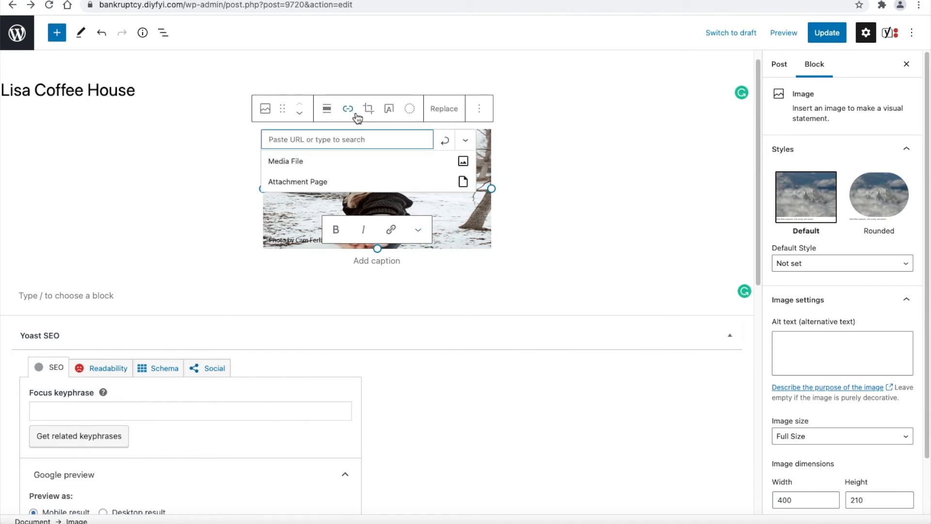
{"action": "left_click", "coordinate": [534, 167]}
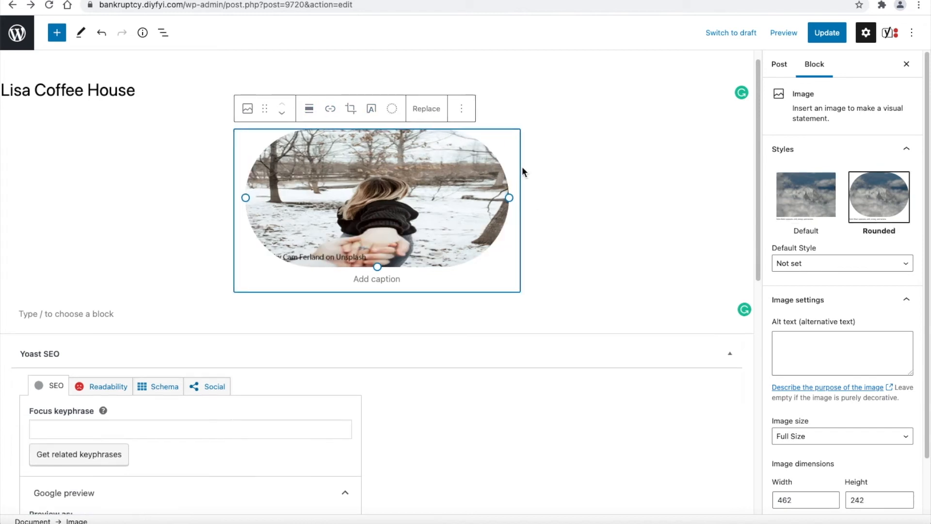
Remove the image block from the post's column.
{"action": "left_click", "coordinate": [471, 119]}
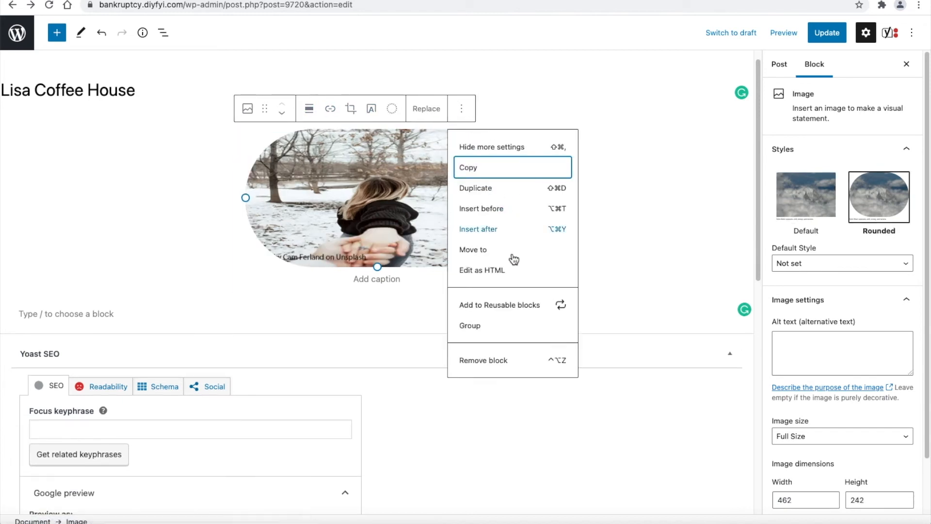
{"action": "left_click", "coordinate": [545, 363]}
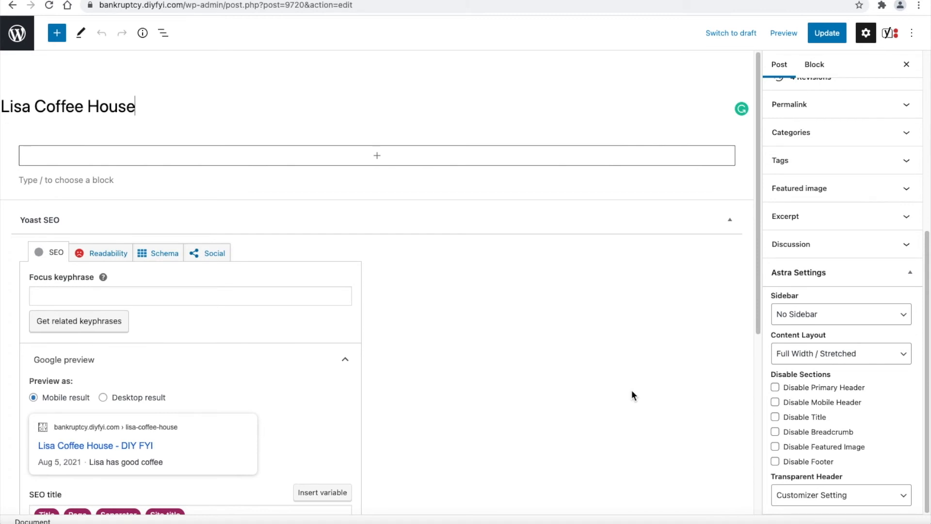
Add a Video block from the full block library inside the empty column of the post.
{"action": "left_click", "coordinate": [378, 156]}
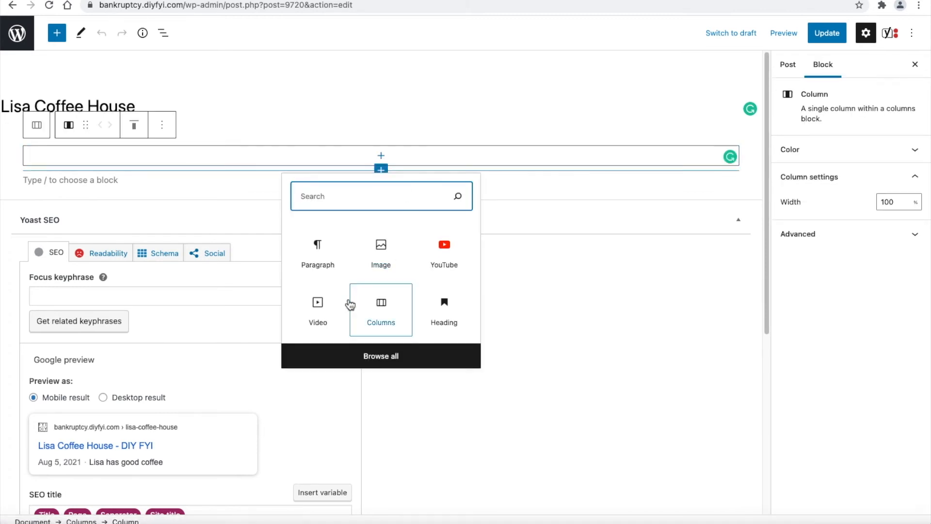
{"action": "left_click", "coordinate": [365, 356]}
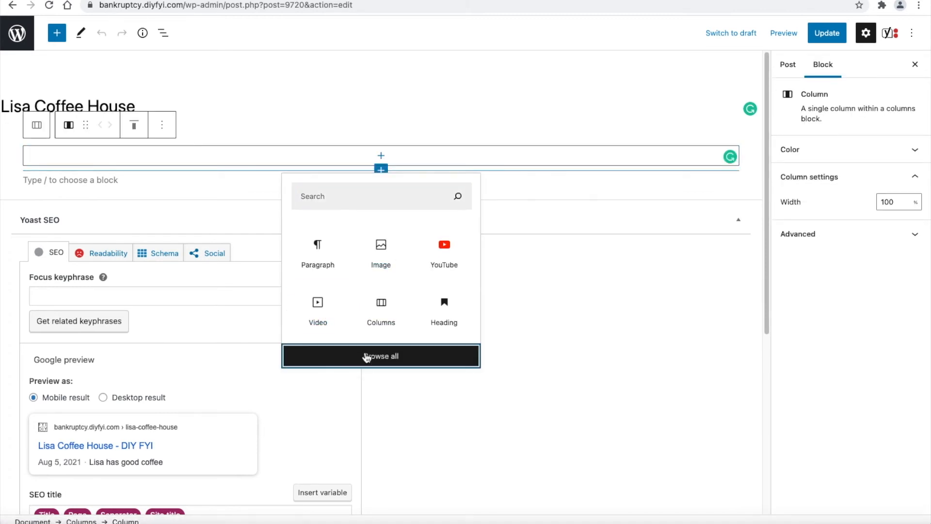
{"action": "scroll", "coordinate": [125, 382], "scroll_direction": "down", "scroll_amount": 2}
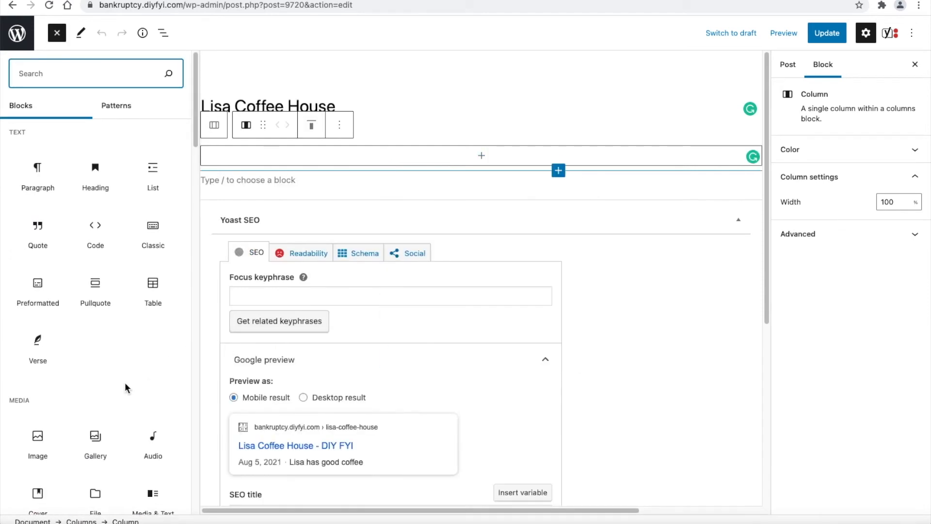
{"action": "scroll", "coordinate": [124, 388], "scroll_direction": "down", "scroll_amount": 3}
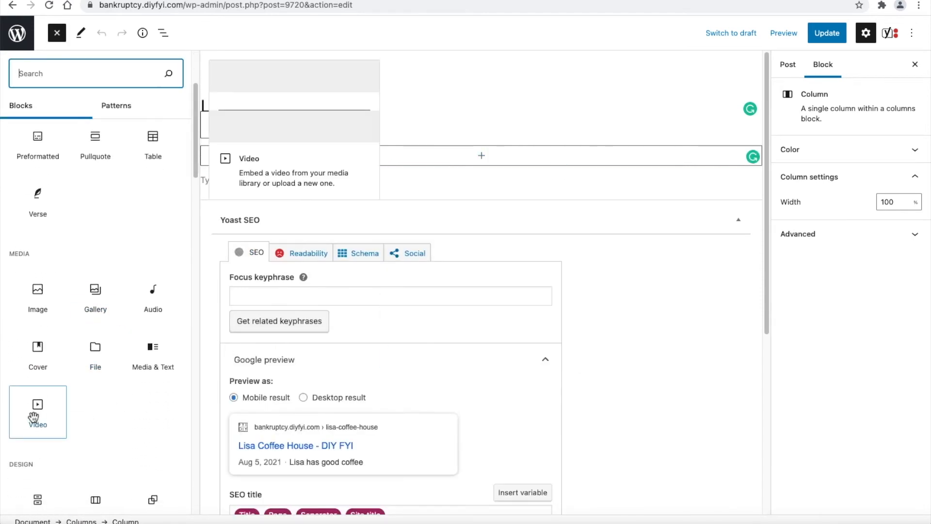
{"action": "left_click", "coordinate": [37, 415]}
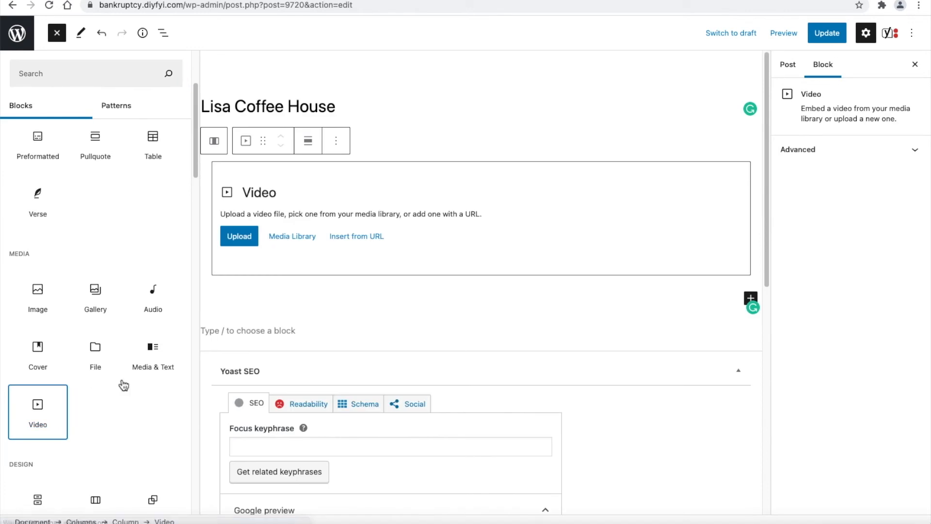
{"action": "left_click", "coordinate": [369, 245]}
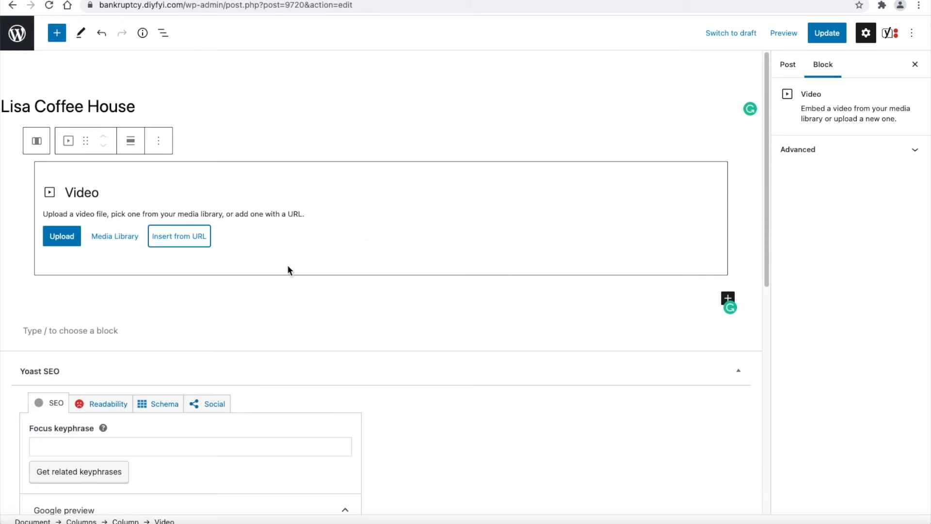
{"action": "left_click", "coordinate": [197, 240]}
{"action": "right_click", "coordinate": [204, 270]}
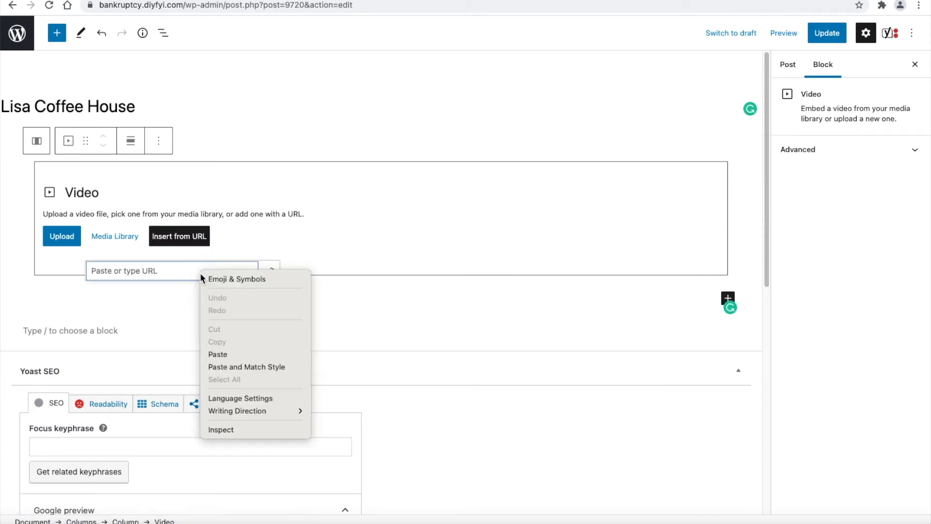
{"action": "left_click", "coordinate": [239, 350]}
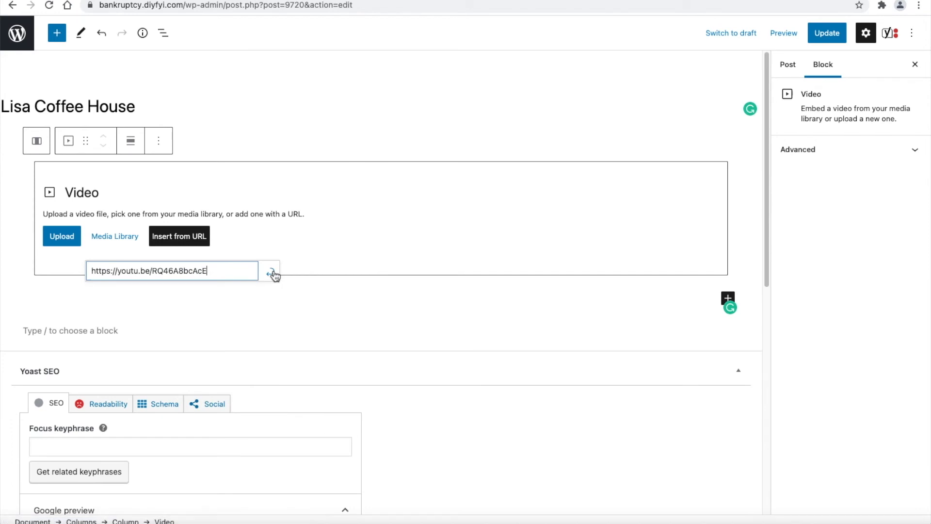
{"action": "left_click", "coordinate": [273, 275]}
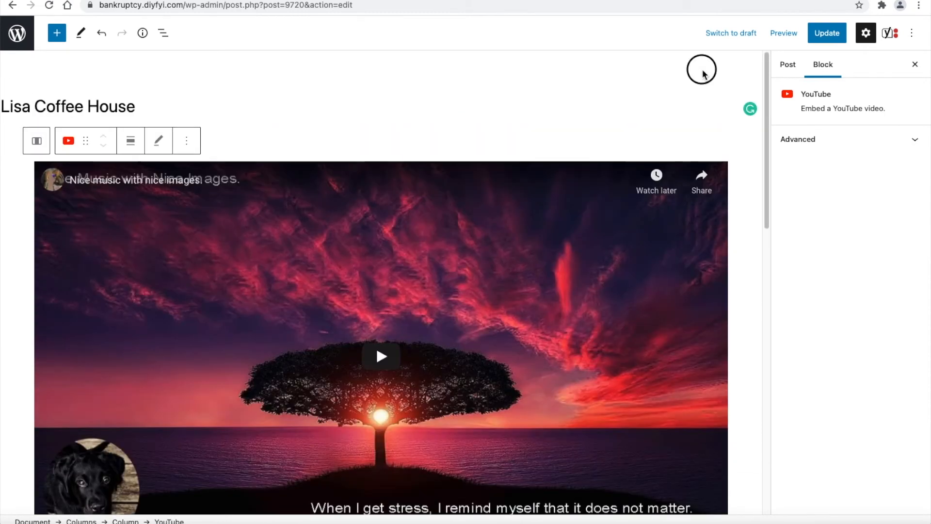
Set the post's Content Layout in the Astra settings to Boxed.
{"action": "left_click", "coordinate": [703, 73]}
{"action": "scroll", "coordinate": [864, 406], "scroll_direction": "down", "scroll_amount": 3}
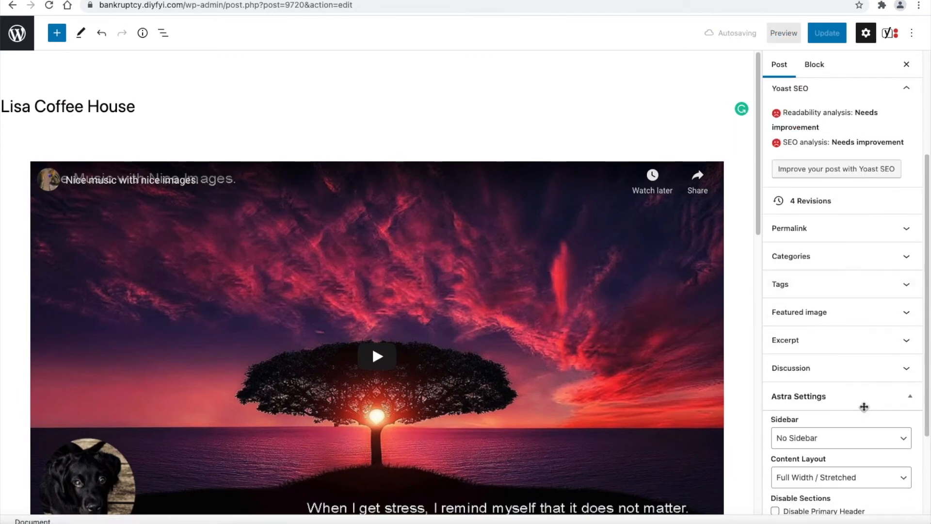
{"action": "scroll", "coordinate": [864, 407], "scroll_direction": "down", "scroll_amount": 2}
{"action": "left_click", "coordinate": [861, 382]}
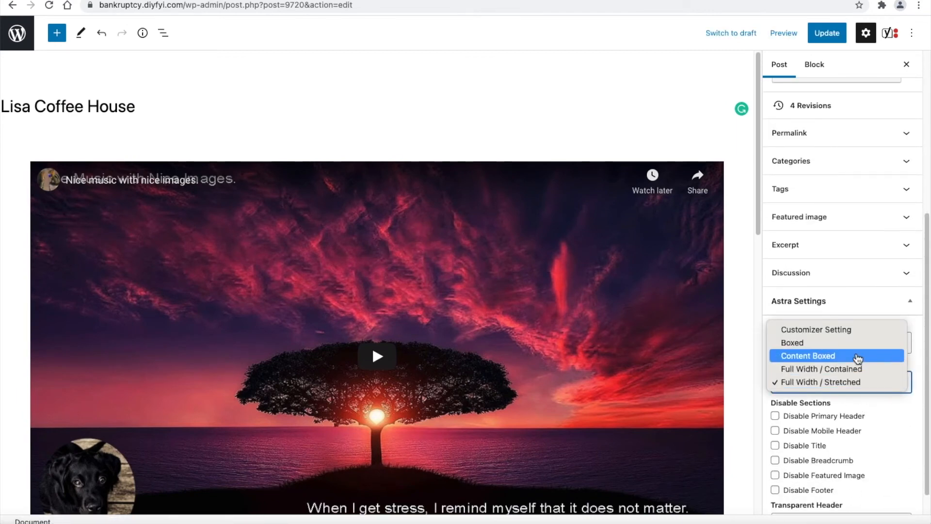
{"action": "left_click", "coordinate": [853, 345]}
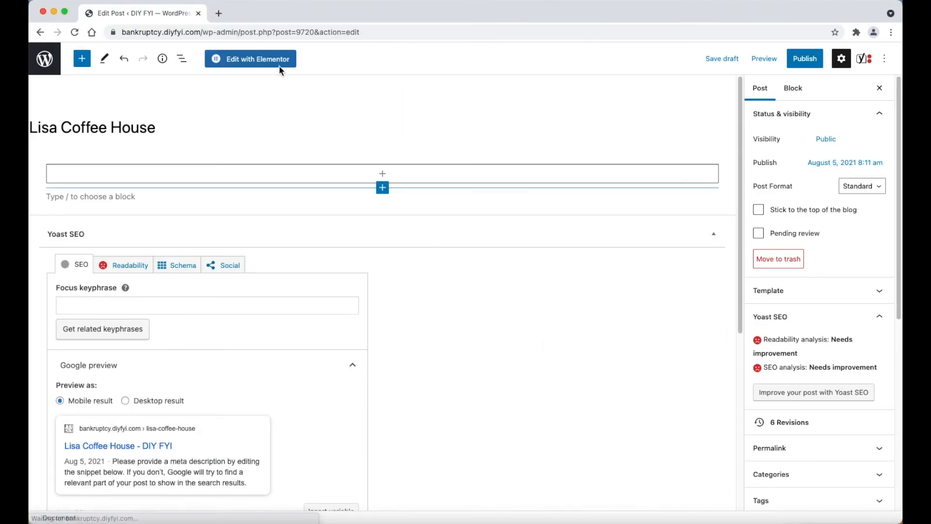
{"action": "left_click", "coordinate": [275, 61]}
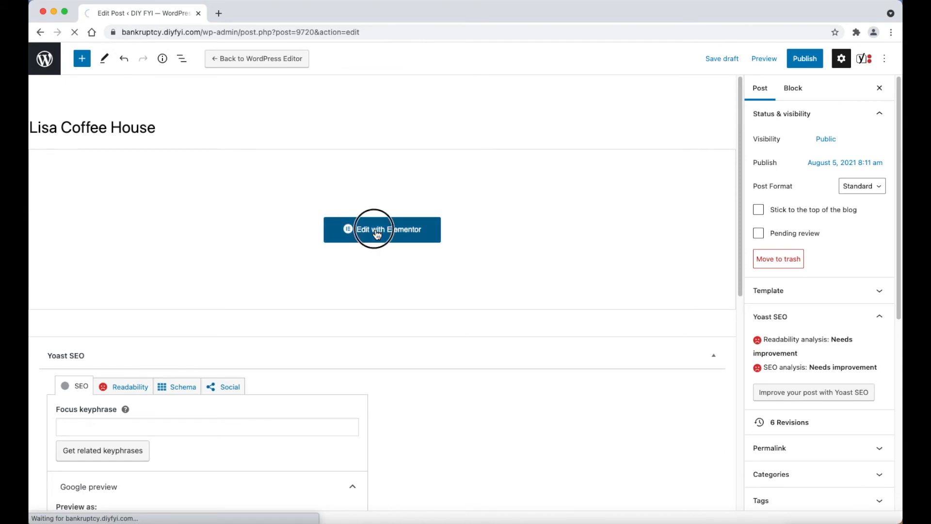
{"action": "left_click", "coordinate": [377, 232]}
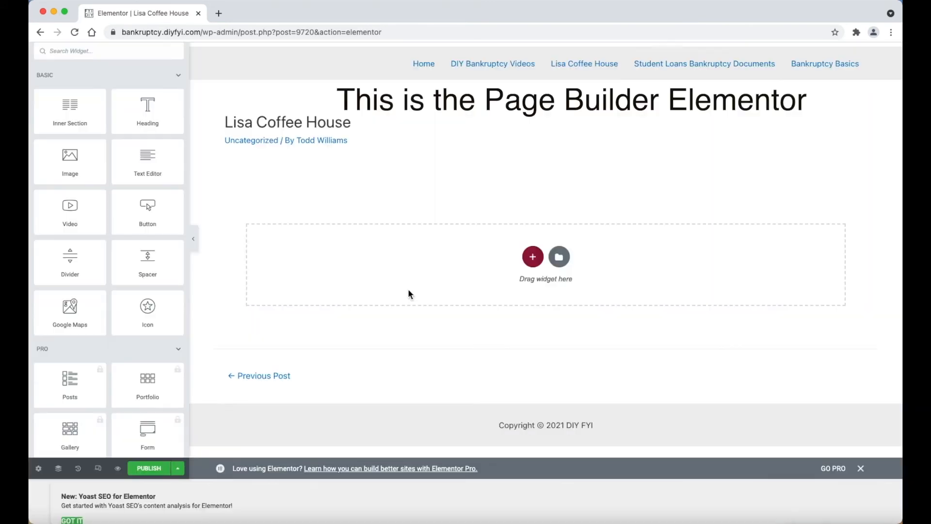
{"action": "left_click", "coordinate": [533, 256]}
{"action": "left_click", "coordinate": [530, 287]}
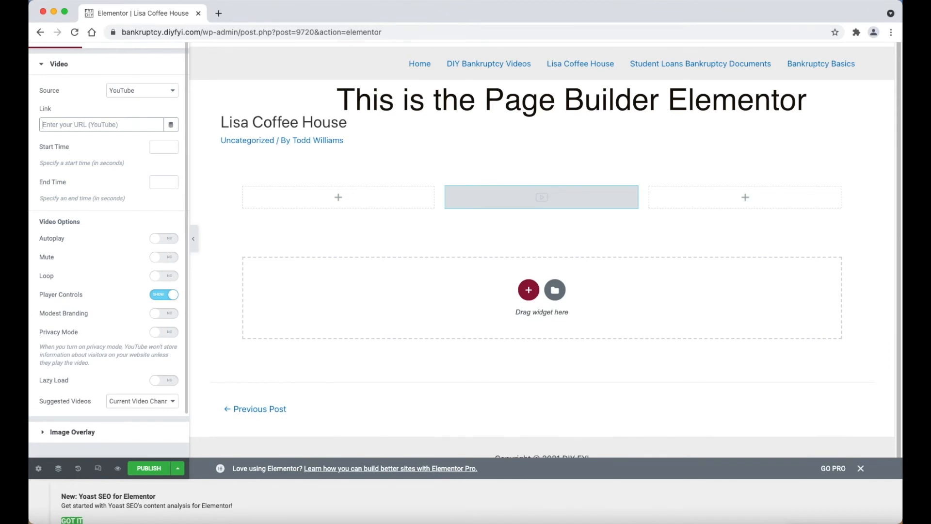
{"action": "type", "text": "https://youtu.be/RQ46A8bcAcE"}
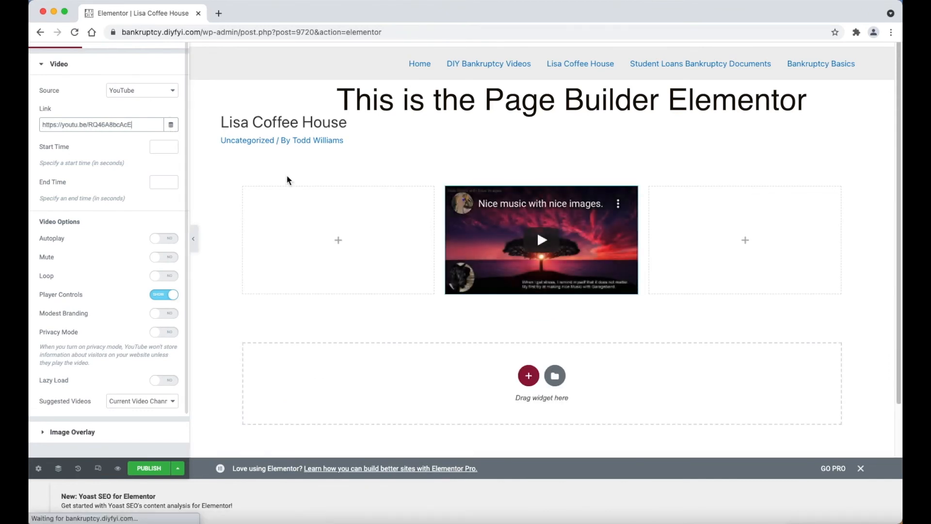
Delete the empty first column of the section and widen the video's column to about two thirds of the section.
{"action": "left_click_drag", "start_coordinate": [646, 239], "coordinate": [661, 262]}
{"action": "right_click", "coordinate": [243, 187]}
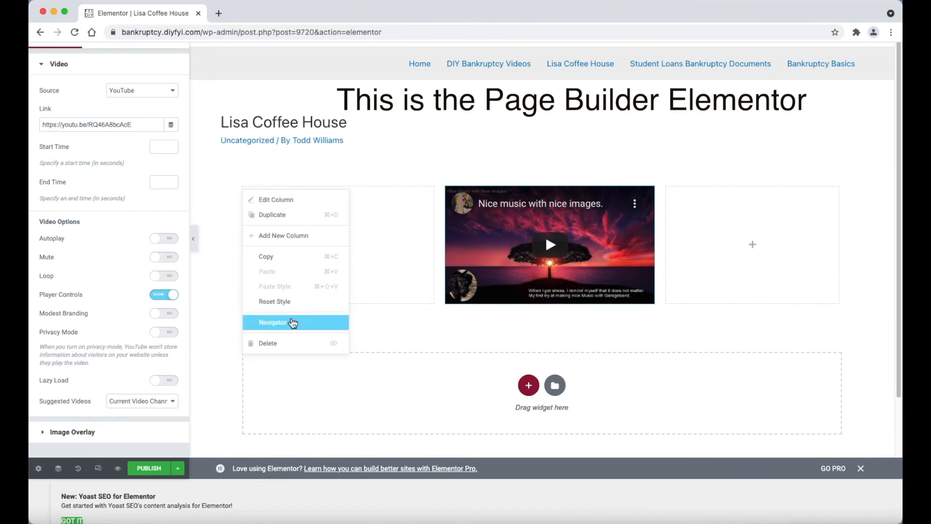
{"action": "left_click", "coordinate": [301, 344]}
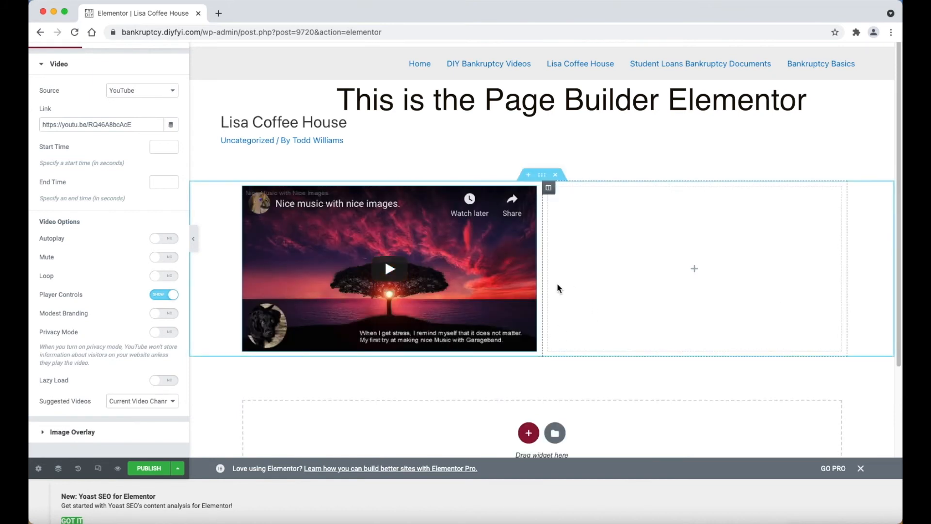
{"action": "left_click_drag", "start_coordinate": [541, 315], "coordinate": [653, 334]}
Turn on the video's Image Overlay and use bruce-es-6.jpg from the Media Library as its image.
{"action": "left_click", "coordinate": [128, 431]}
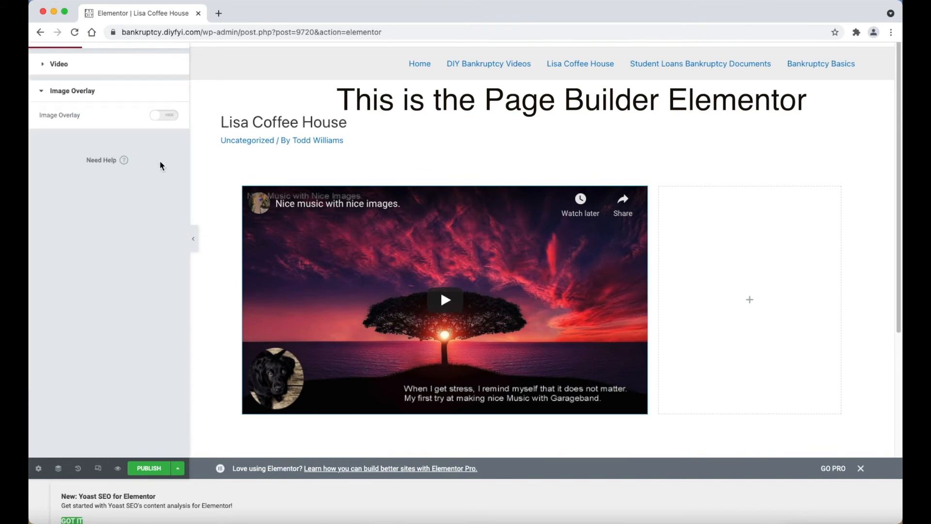
{"action": "left_click", "coordinate": [168, 119]}
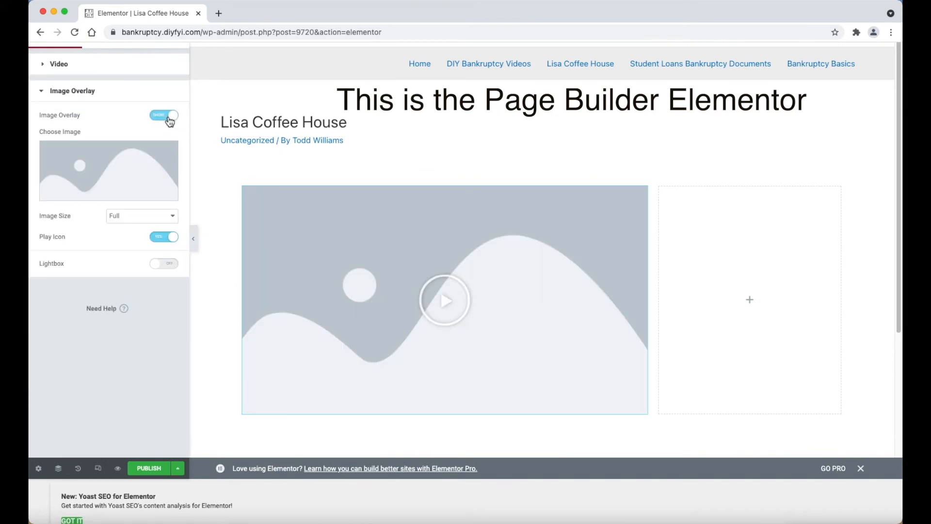
{"action": "left_click", "coordinate": [140, 179]}
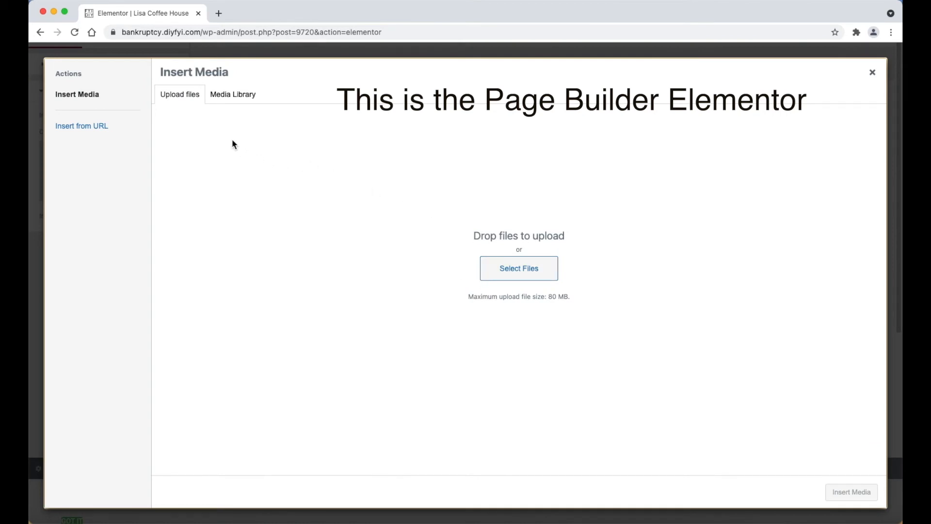
{"action": "left_click", "coordinate": [238, 96]}
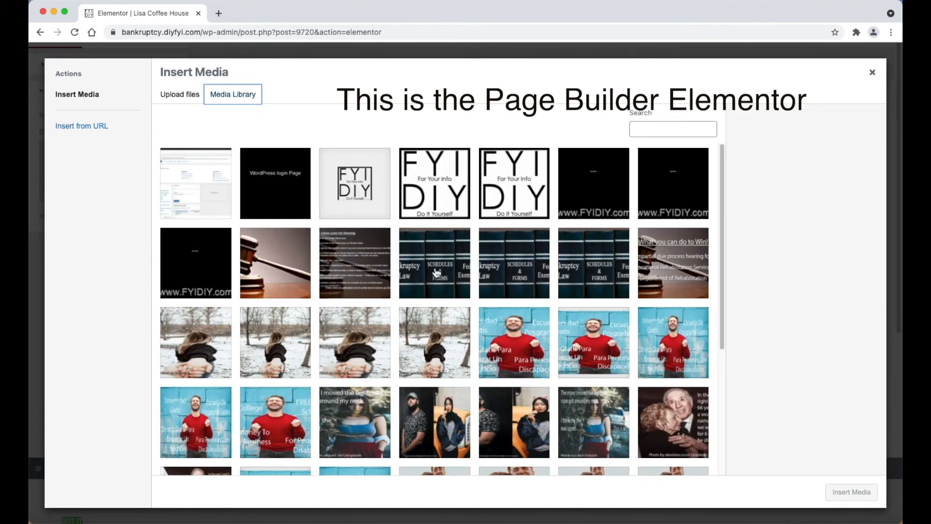
{"action": "left_click", "coordinate": [516, 360]}
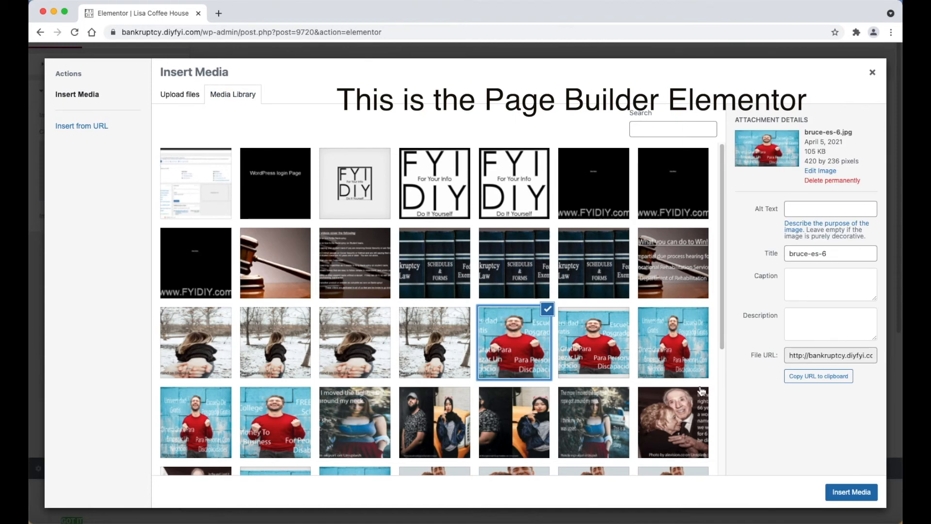
{"action": "left_click", "coordinate": [852, 492]}
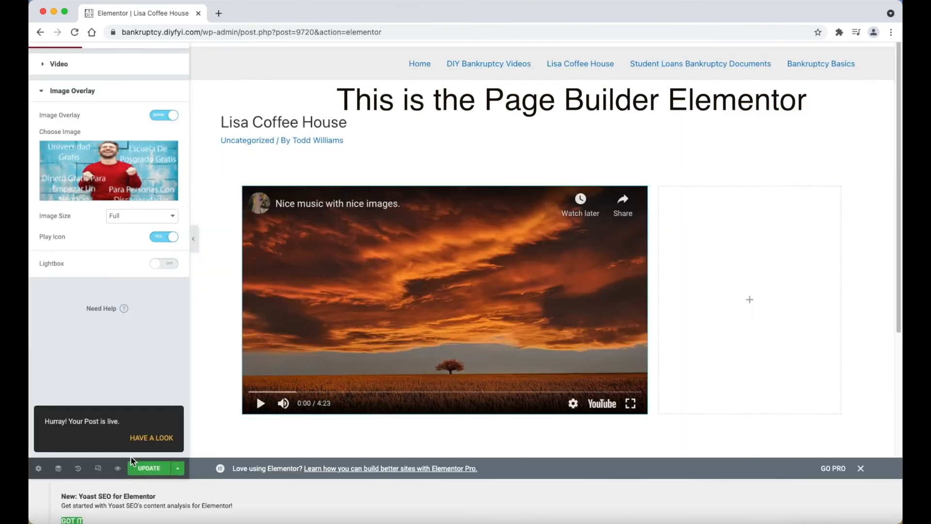
Preview the published Lisa Coffee House post and play its overlaid video.
{"action": "left_click", "coordinate": [118, 468]}
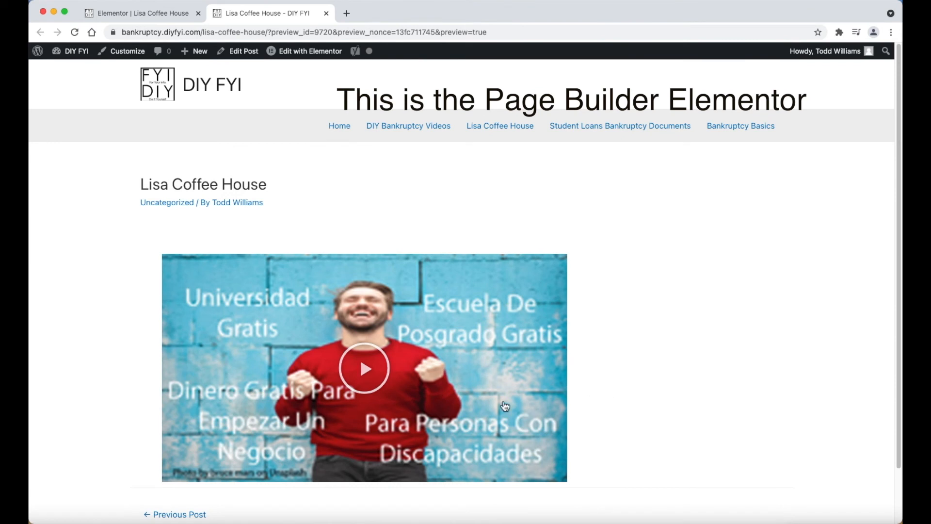
{"action": "left_click", "coordinate": [376, 386]}
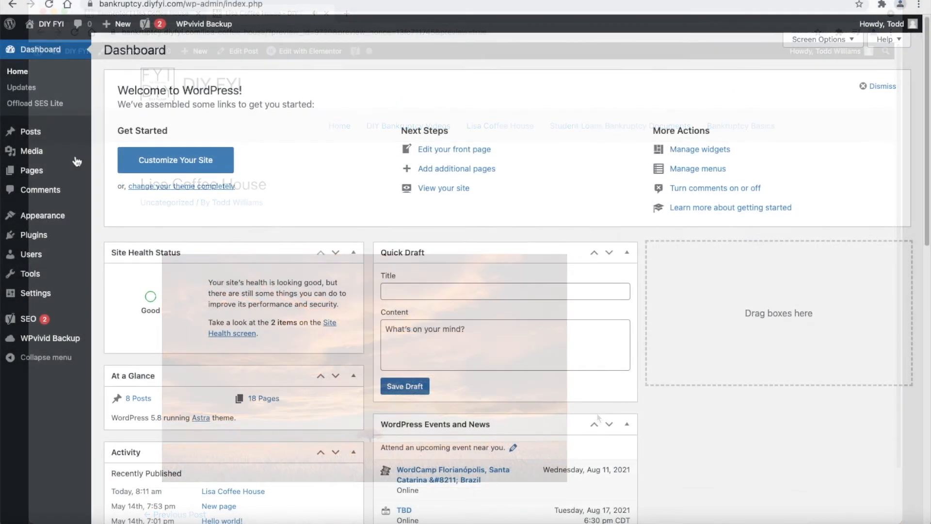
Open the list of all posts from the WordPress dashboard.
{"action": "mouse_move", "coordinate": [54, 137]}
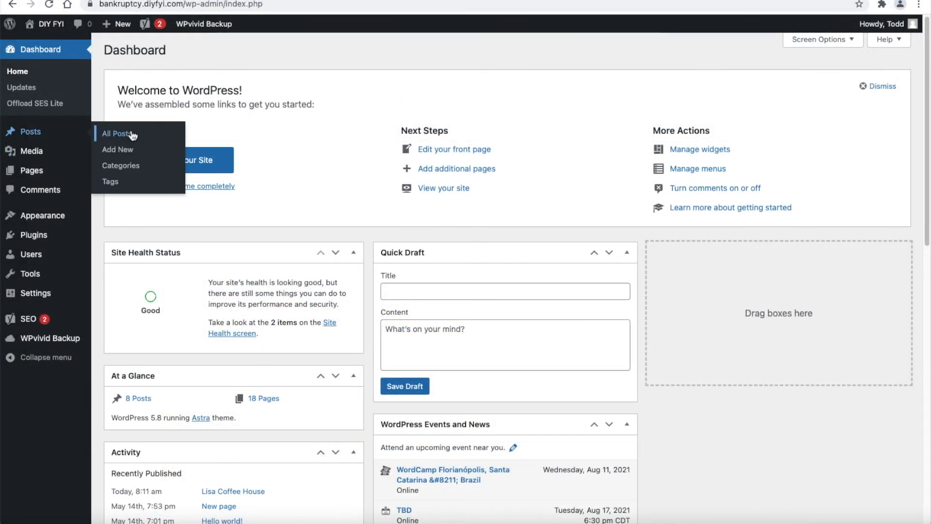
{"action": "left_click", "coordinate": [156, 140]}
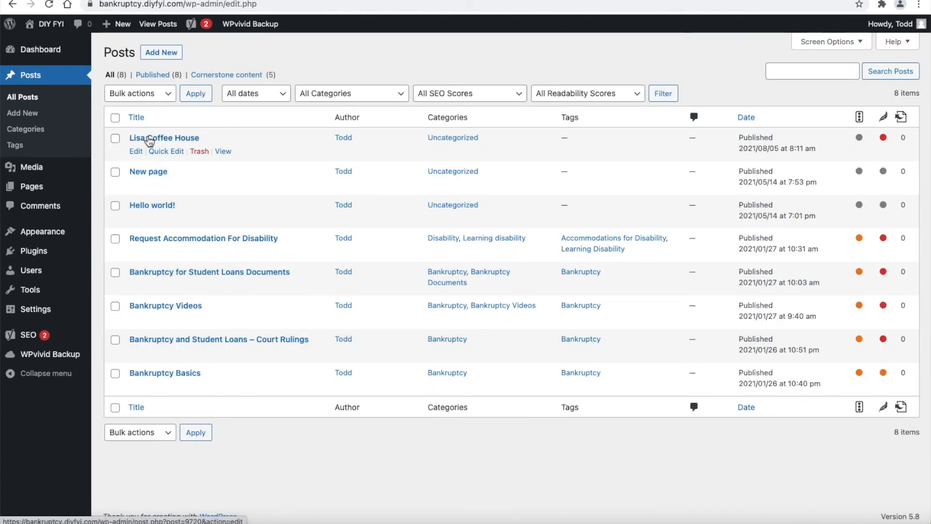
Open the Lisa Coffee House post for editing.
{"action": "left_click", "coordinate": [149, 140]}
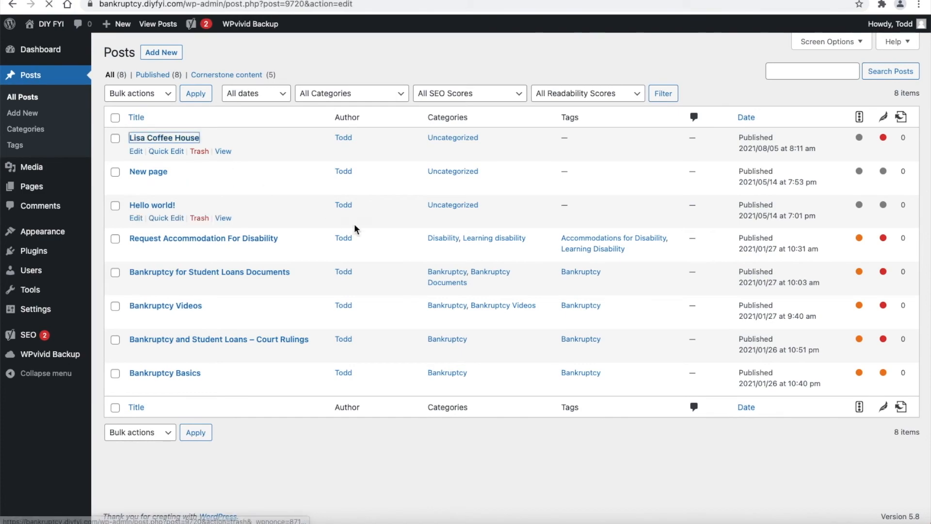
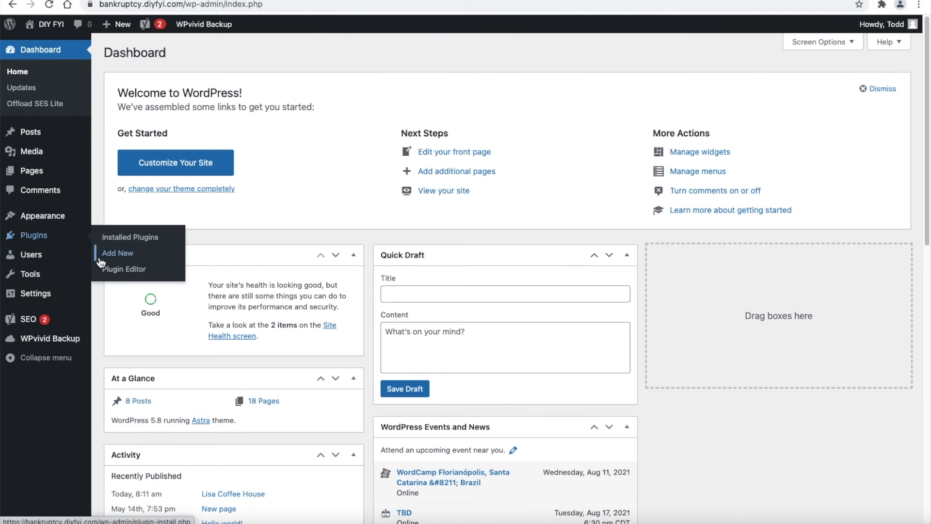
Search the plugin directory for Elementor, then install and activate the Elementor Website Builder plugin.
{"action": "left_click", "coordinate": [167, 256]}
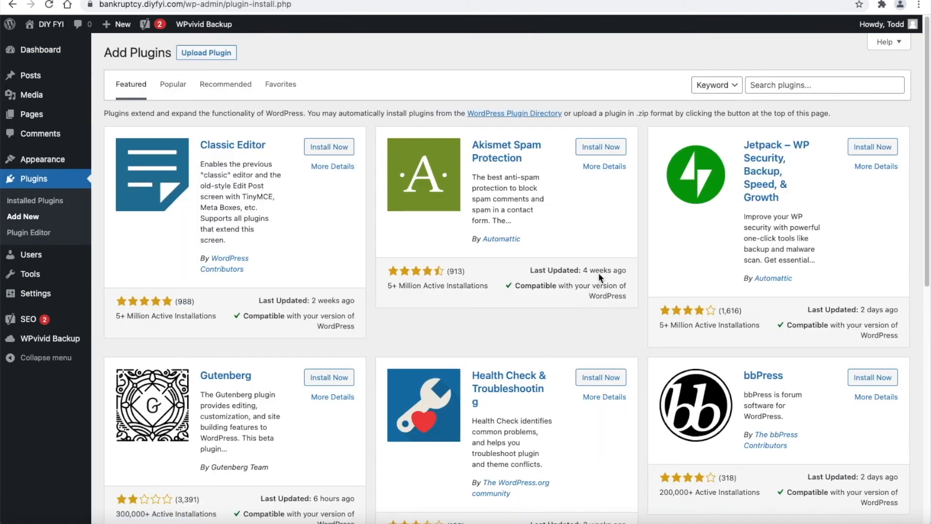
{"action": "right_click", "coordinate": [790, 86]}
{"action": "left_click", "coordinate": [828, 168]}
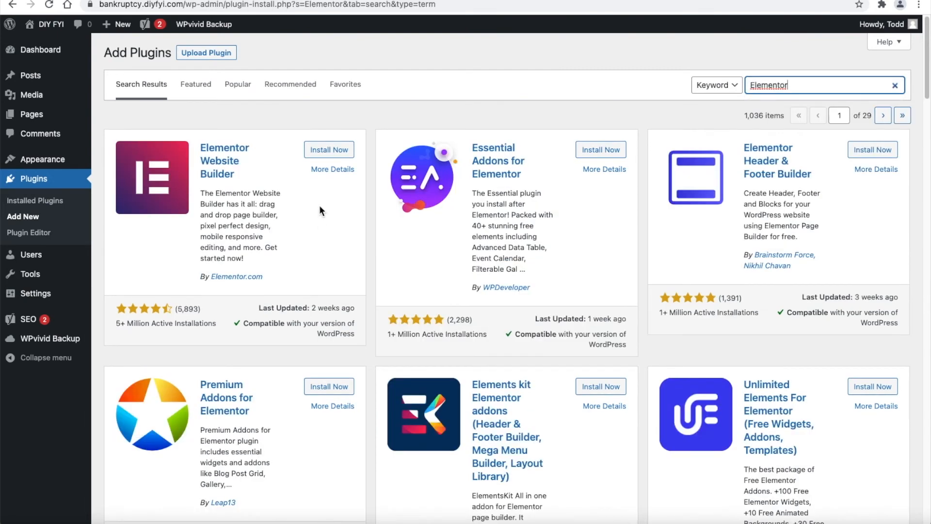
{"action": "left_click", "coordinate": [340, 150]}
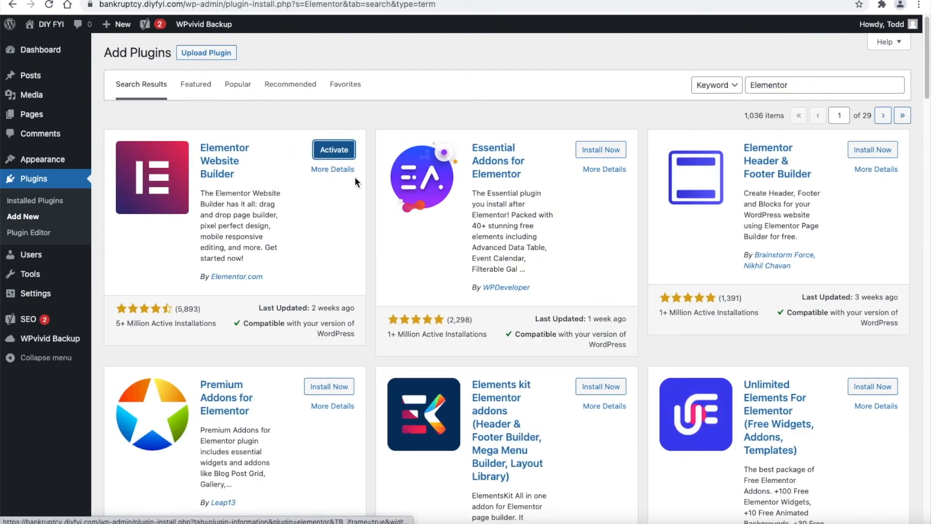
{"action": "left_click", "coordinate": [347, 152]}
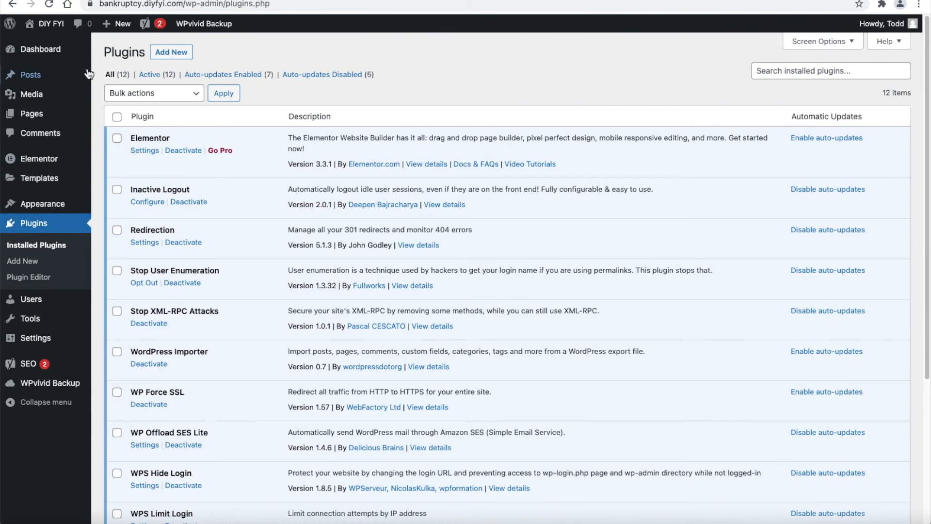
Choose the Elementor Full Width template for the Lisa Coffee House post and leave the editor without saving.
{"action": "mouse_move", "coordinate": [77, 77]}
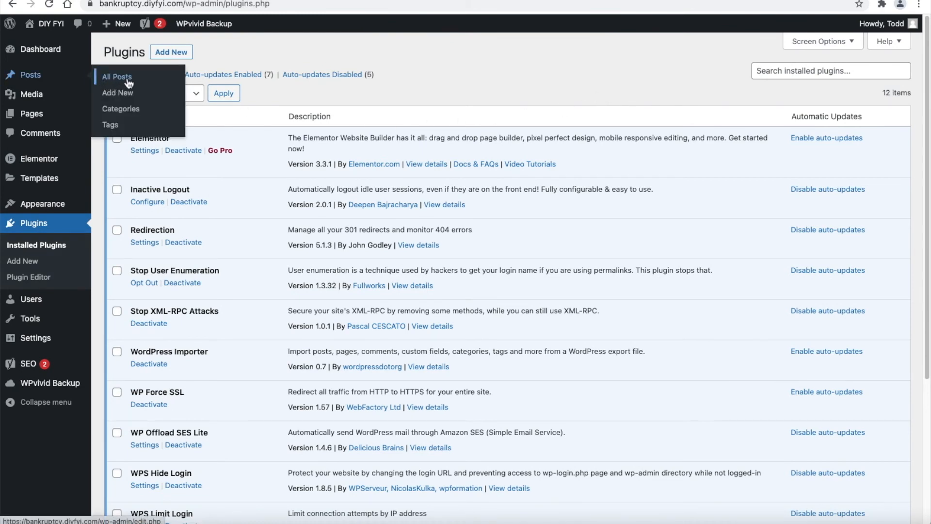
{"action": "left_click", "coordinate": [143, 92]}
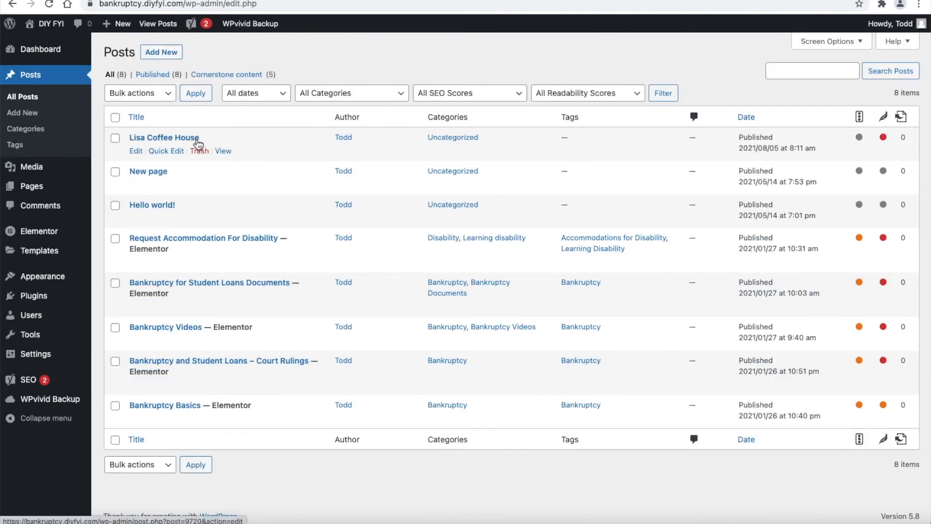
{"action": "left_click", "coordinate": [196, 139]}
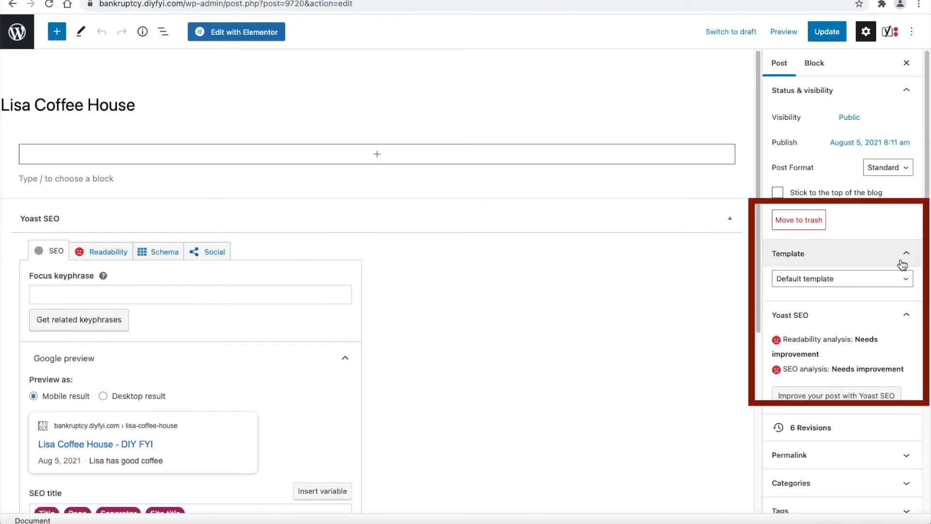
{"action": "left_click", "coordinate": [907, 280]}
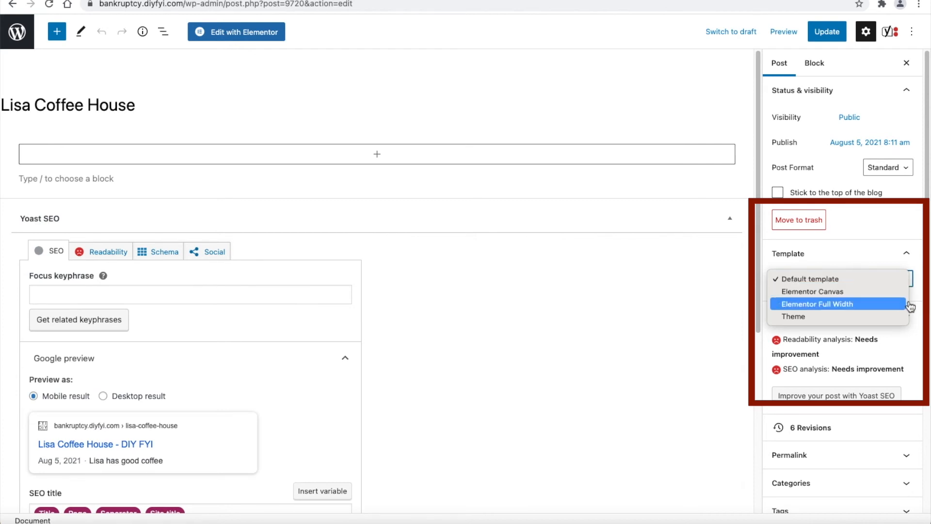
{"action": "left_click", "coordinate": [902, 305]}
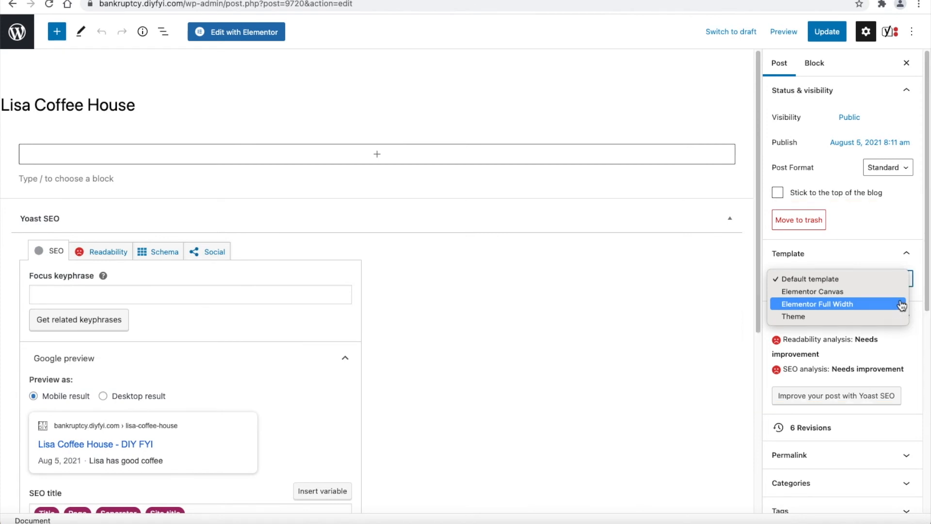
{"action": "scroll", "coordinate": [892, 374], "scroll_direction": "down", "scroll_amount": 1}
{"action": "scroll", "coordinate": [892, 377], "scroll_direction": "down", "scroll_amount": 8}
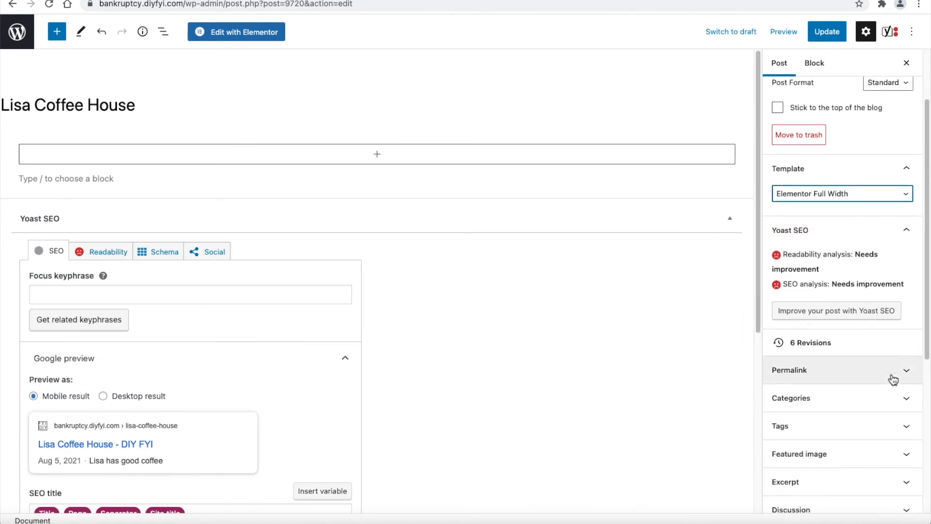
{"action": "left_click", "coordinate": [13, 5]}
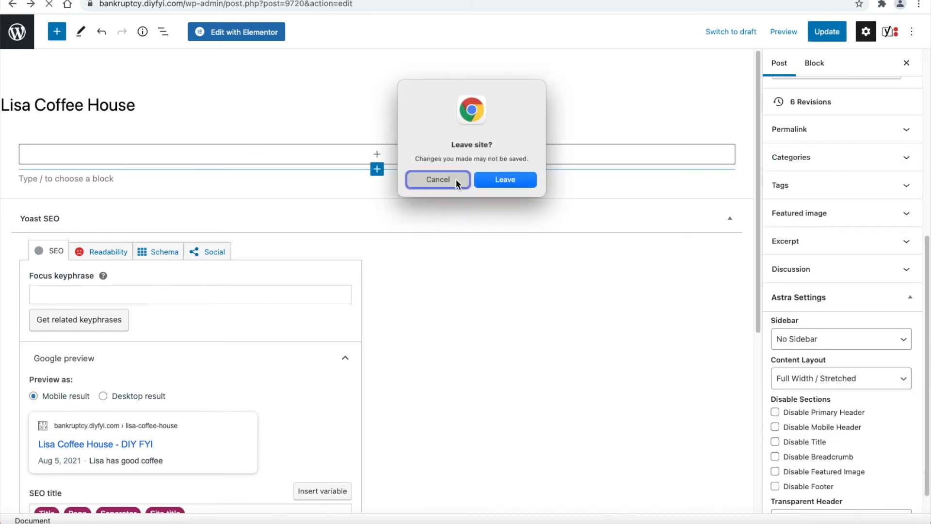
{"action": "left_click", "coordinate": [487, 182]}
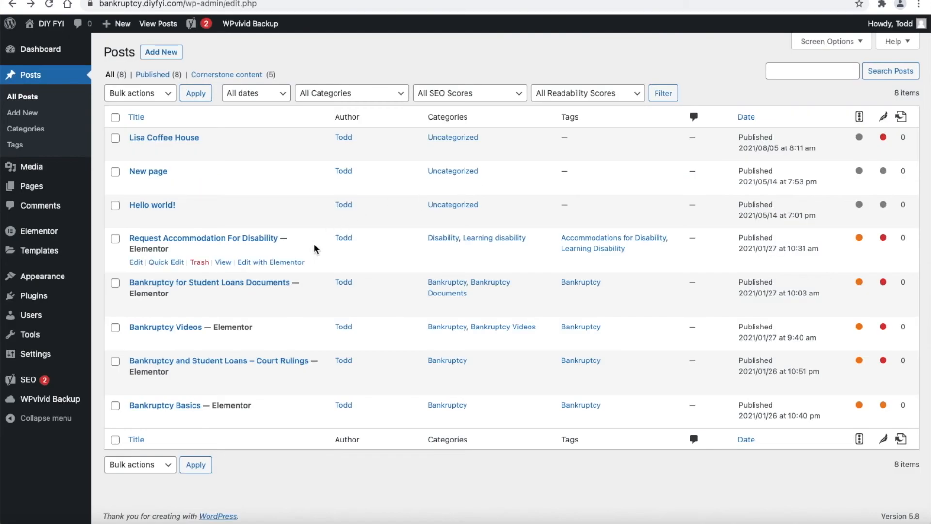
Open the theme customizer and review the layout options in the global Container settings.
{"action": "mouse_move", "coordinate": [48, 282]}
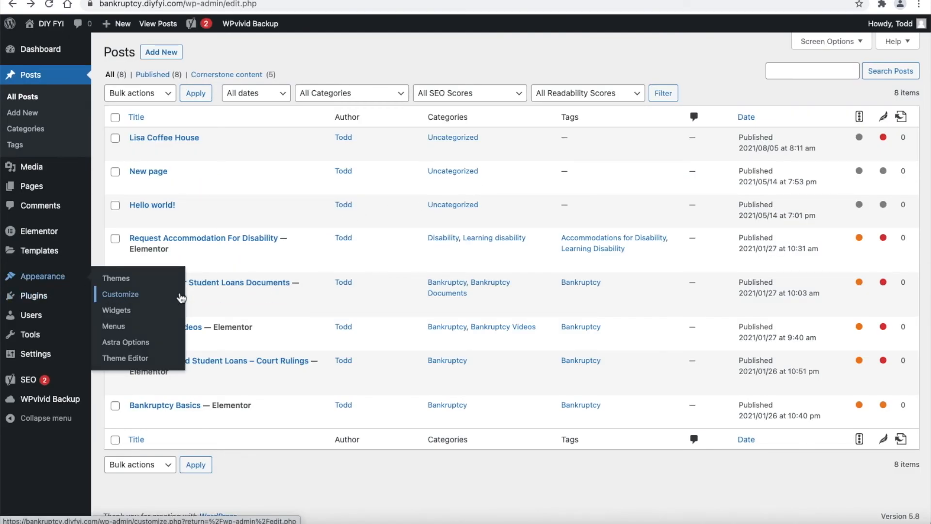
{"action": "left_click", "coordinate": [181, 295]}
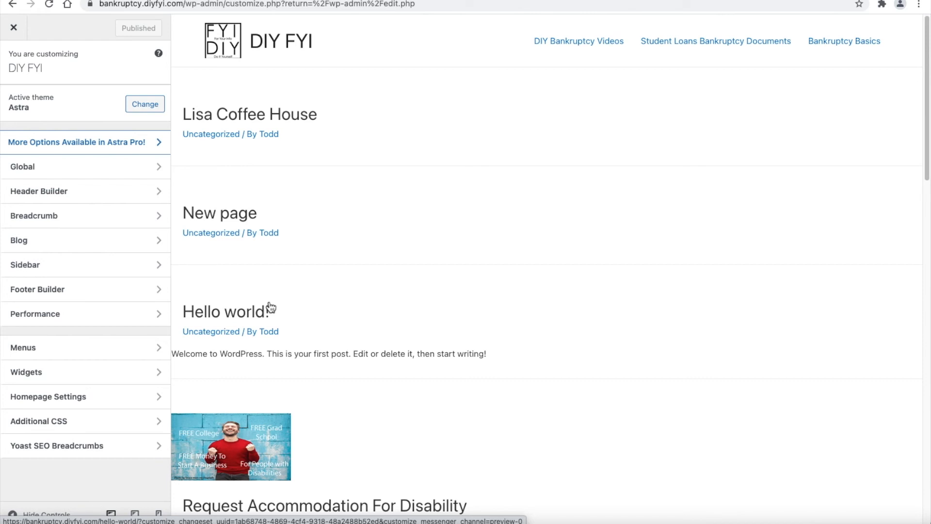
{"action": "left_click", "coordinate": [161, 167]}
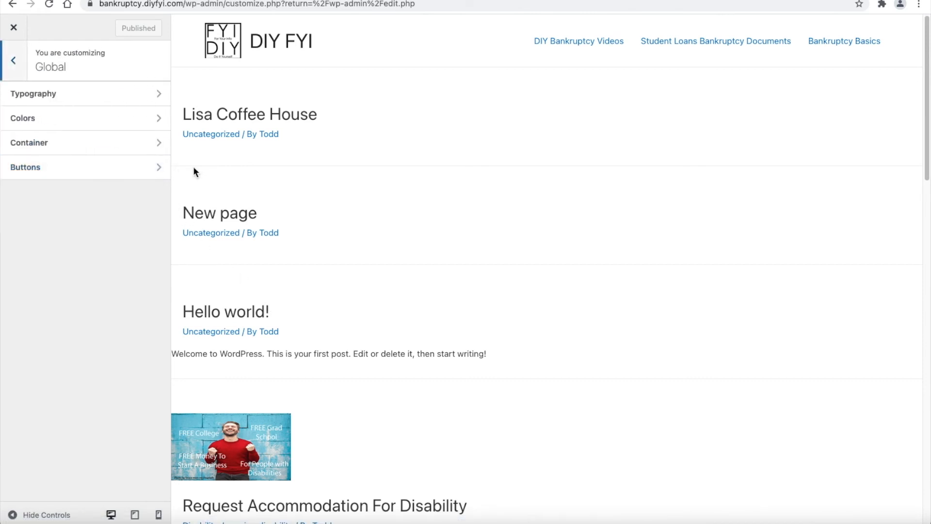
{"action": "left_click", "coordinate": [162, 148]}
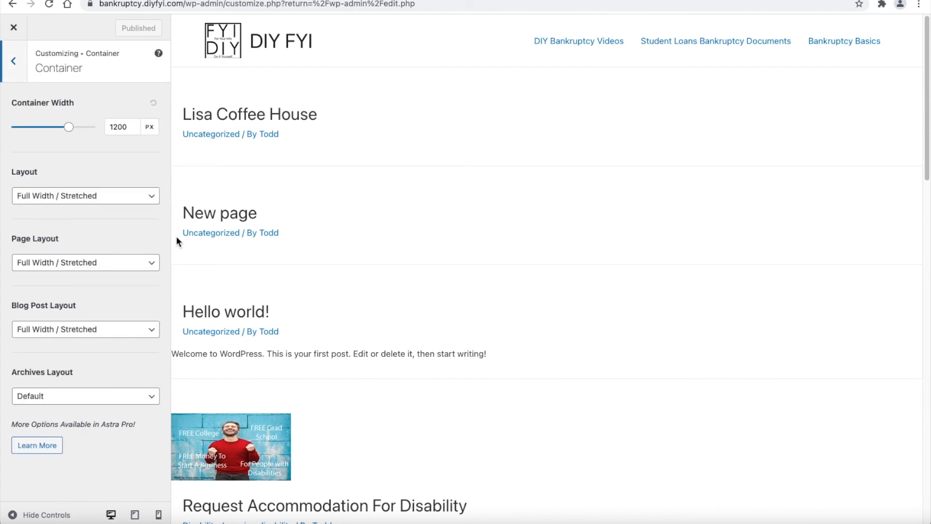
{"action": "left_click", "coordinate": [153, 196]}
{"action": "left_click", "coordinate": [160, 242]}
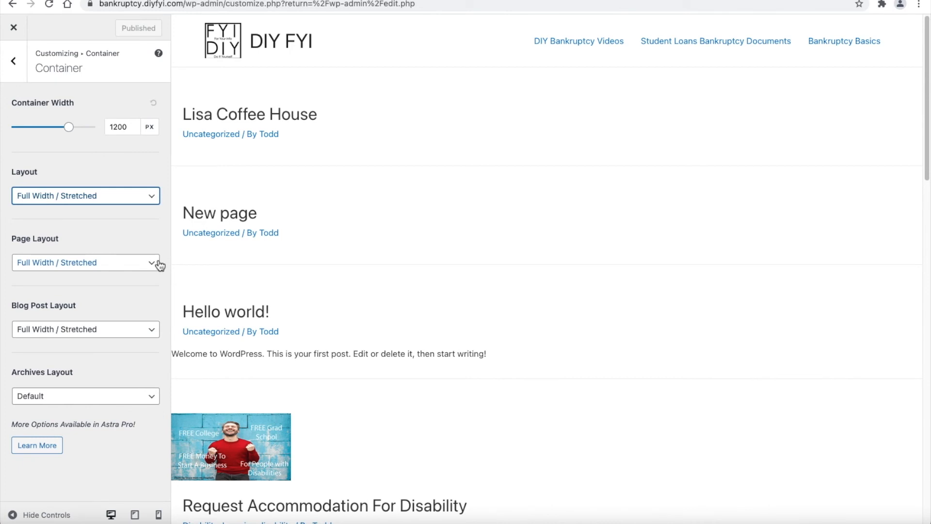
{"action": "left_click", "coordinate": [111, 122]}
{"action": "left_click", "coordinate": [13, 61]}
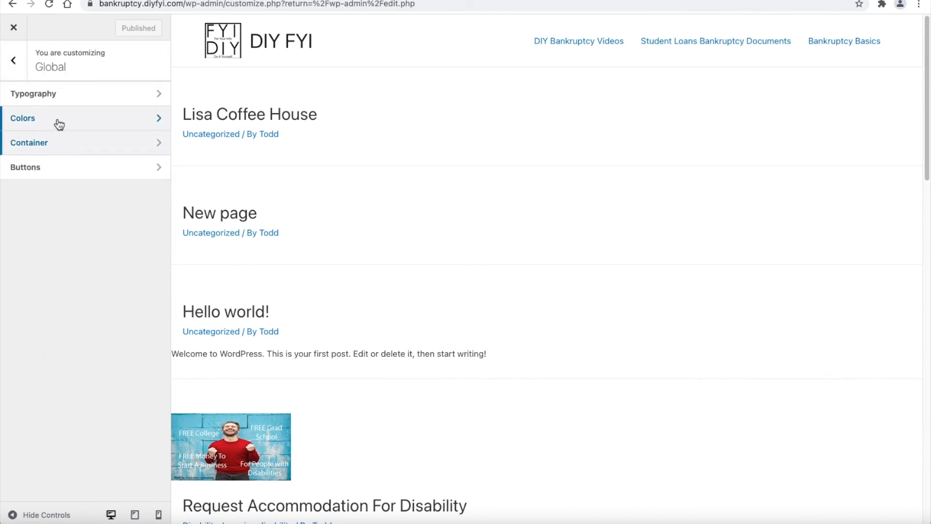
{"action": "left_click", "coordinate": [13, 60]}
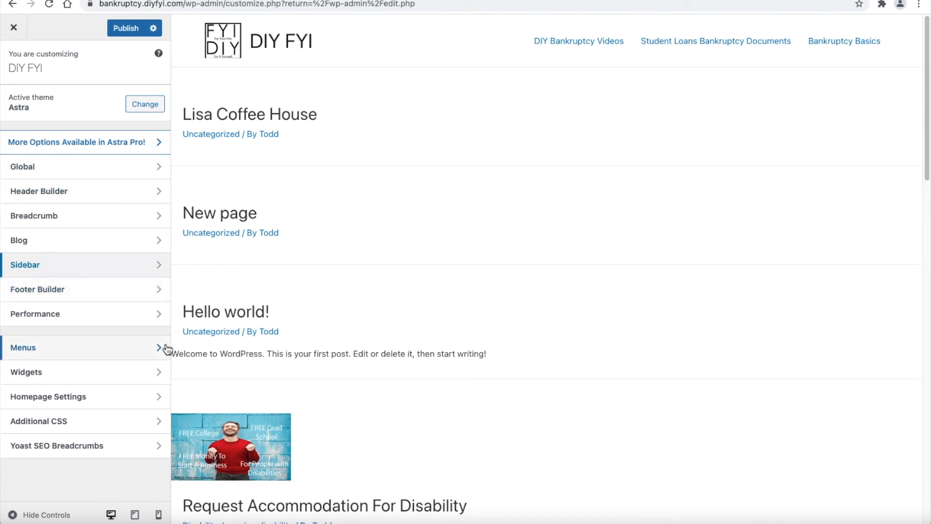
Set the static homepage to the Home page in the Homepage Settings and publish the change.
{"action": "left_click", "coordinate": [154, 398]}
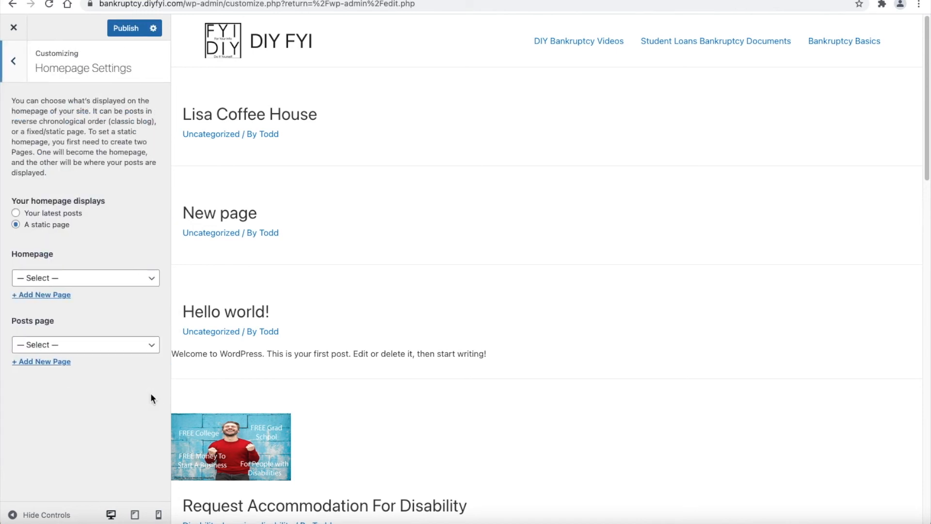
{"action": "left_click", "coordinate": [159, 285]}
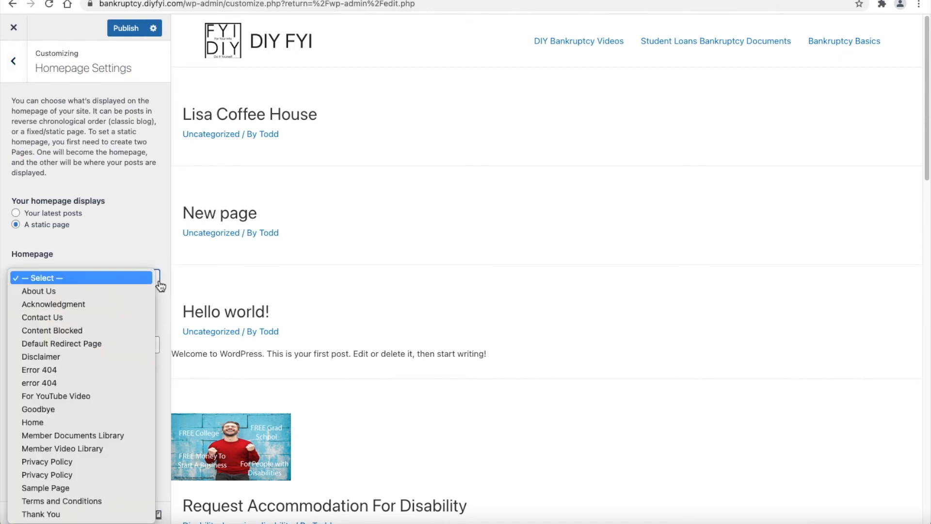
{"action": "left_click", "coordinate": [120, 426]}
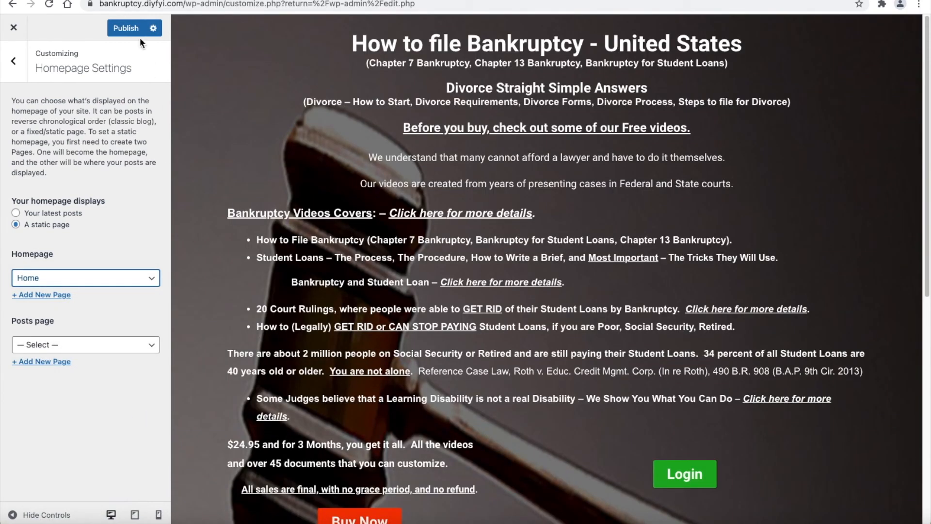
{"action": "left_click", "coordinate": [135, 30]}
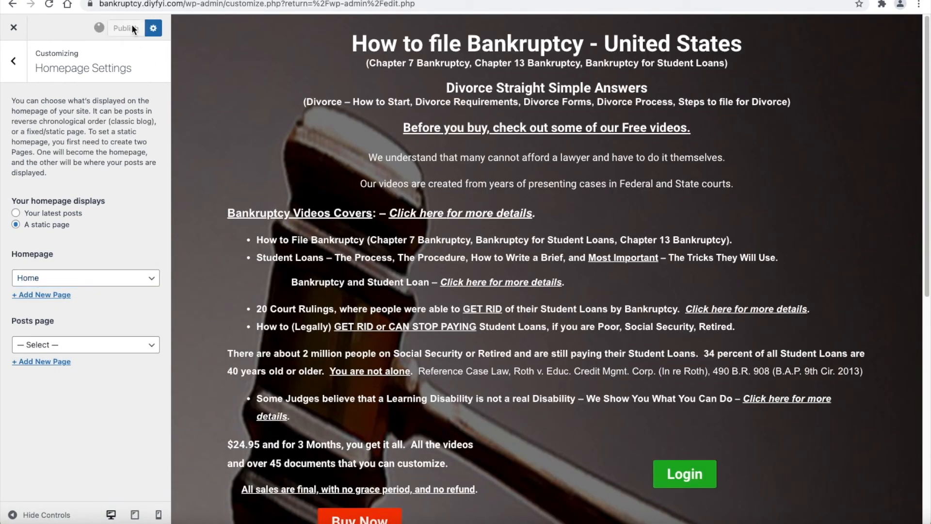
{"action": "left_click", "coordinate": [13, 62]}
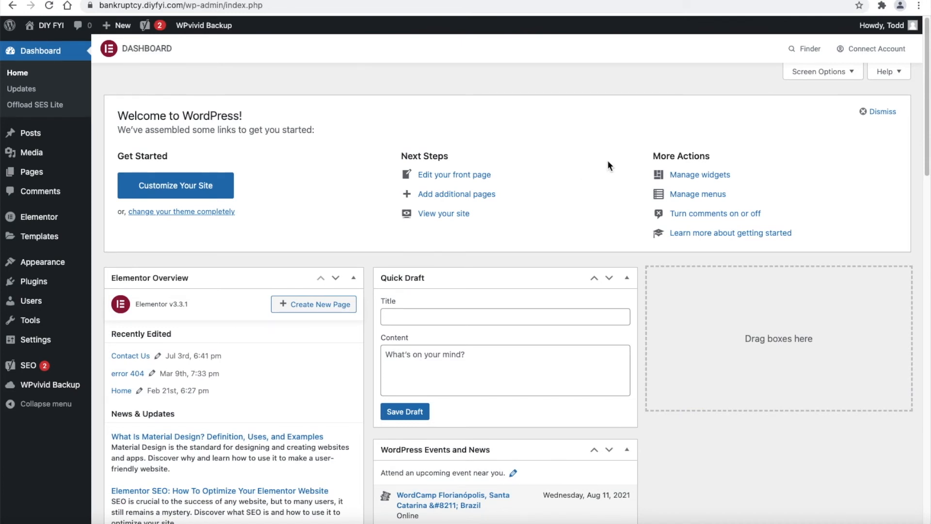
Open the site's navigation menus and load Top menu 1 for editing.
{"action": "mouse_move", "coordinate": [90, 266]}
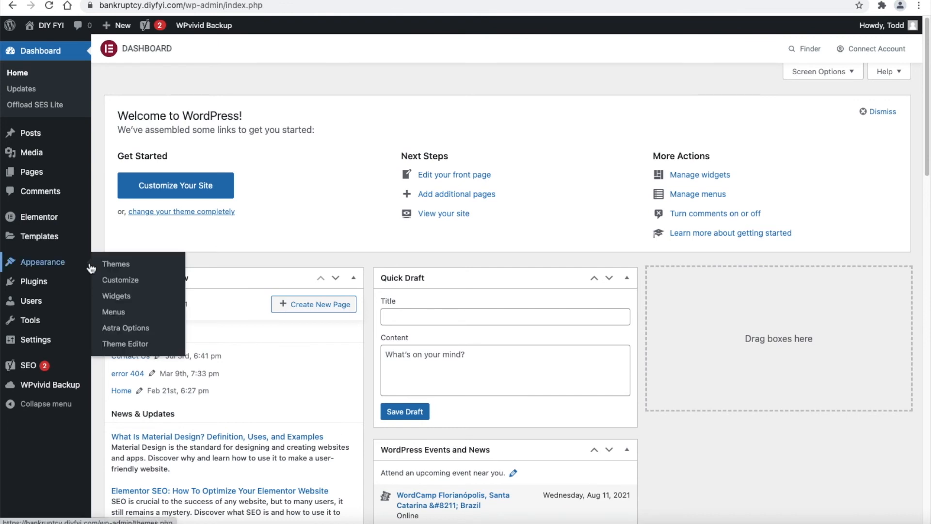
{"action": "left_click", "coordinate": [161, 316]}
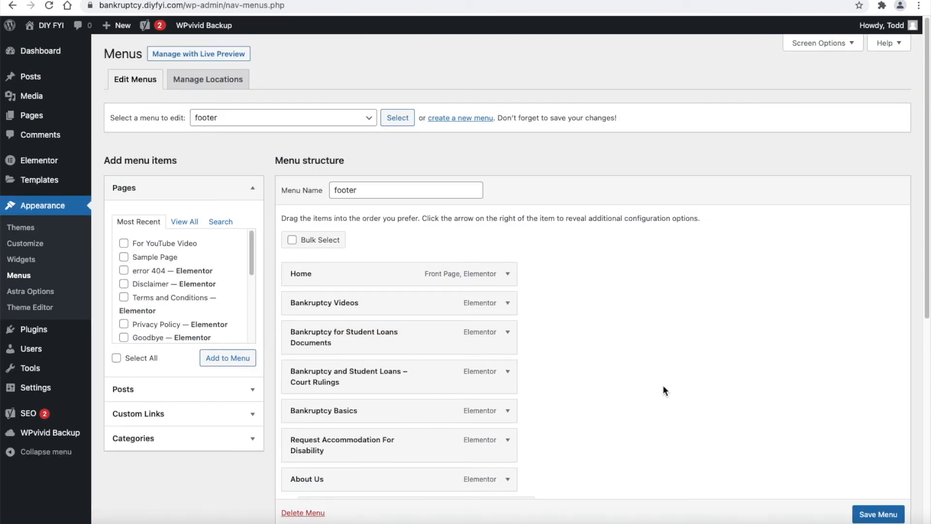
{"action": "scroll", "coordinate": [662, 385], "scroll_direction": "down", "scroll_amount": 1}
{"action": "scroll", "coordinate": [658, 381], "scroll_direction": "down", "scroll_amount": 3}
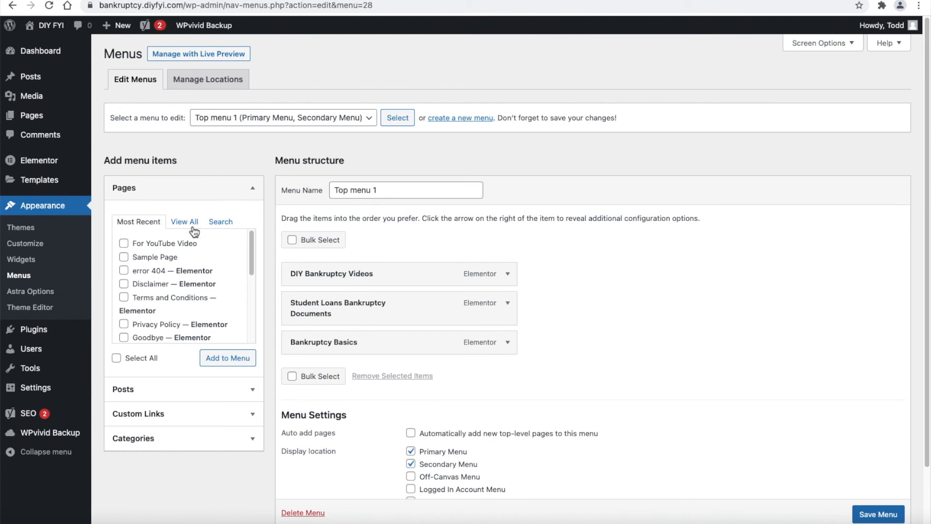
Add the Lisa Coffee House post to Top menu 1 and place it directly below DIY Bankruptcy Videos.
{"action": "left_click", "coordinate": [173, 389]}
{"action": "left_click", "coordinate": [123, 265]}
{"action": "left_click", "coordinate": [211, 383]}
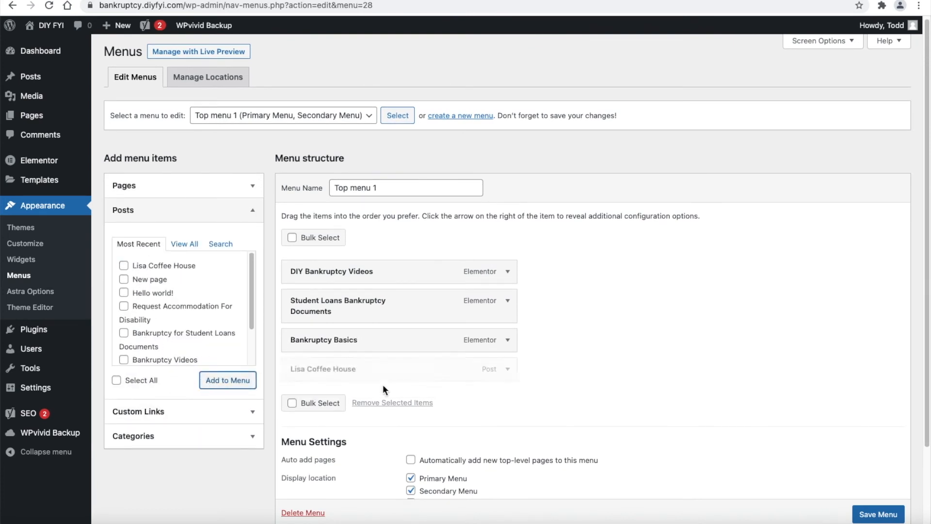
{"action": "left_click_drag", "start_coordinate": [363, 379], "coordinate": [360, 305]}
Add the Home page as the menu's first item and save the menu under the name Top menu Lisa Coffee.
{"action": "left_click", "coordinate": [127, 186]}
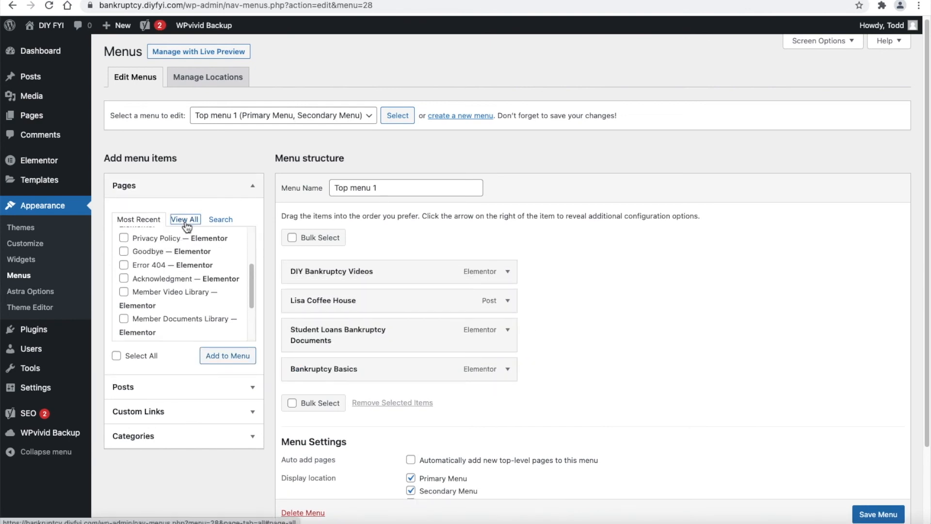
{"action": "left_click", "coordinate": [185, 218]}
{"action": "left_click", "coordinate": [127, 243]}
{"action": "left_click", "coordinate": [227, 356]}
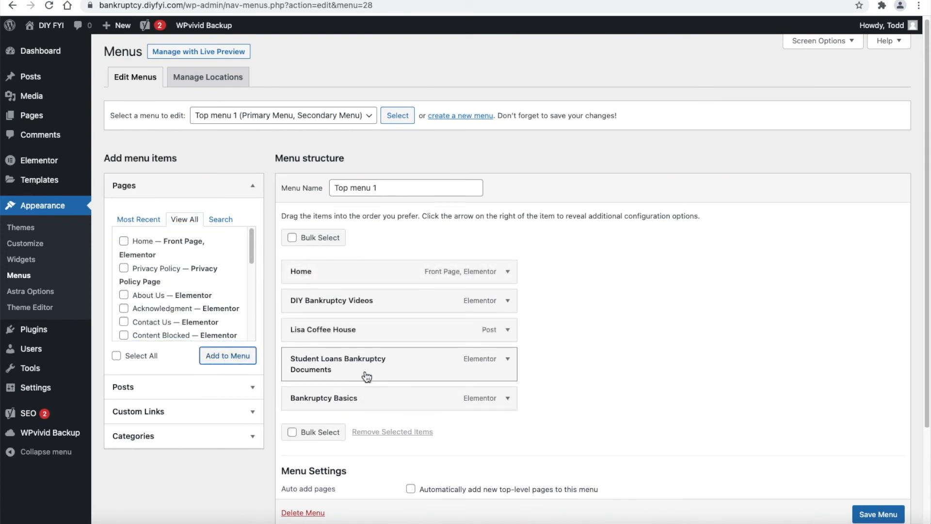
{"action": "scroll", "coordinate": [879, 514], "scroll_direction": "down", "scroll_amount": 1}
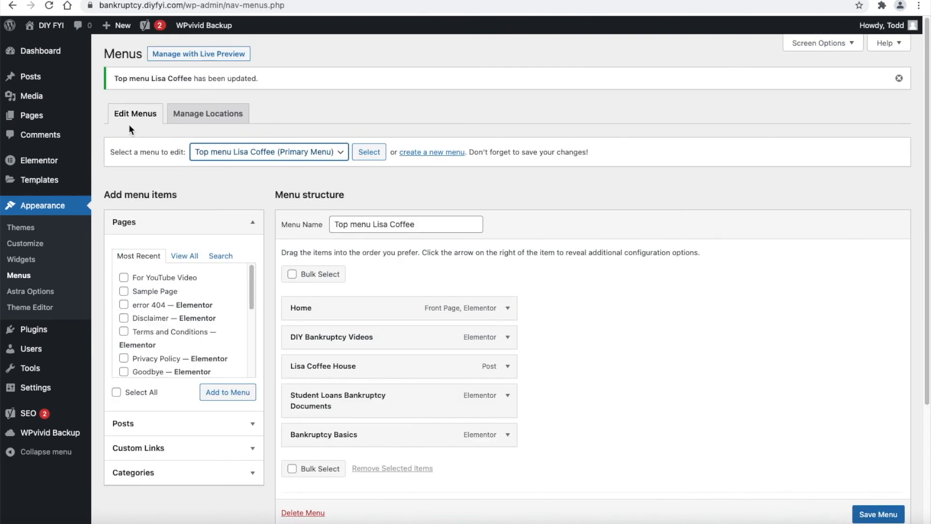
Move the Primary Menu from the header's middle row to the end of its bottom row, publish the change and leave the customizer.
{"action": "left_click", "coordinate": [76, 252]}
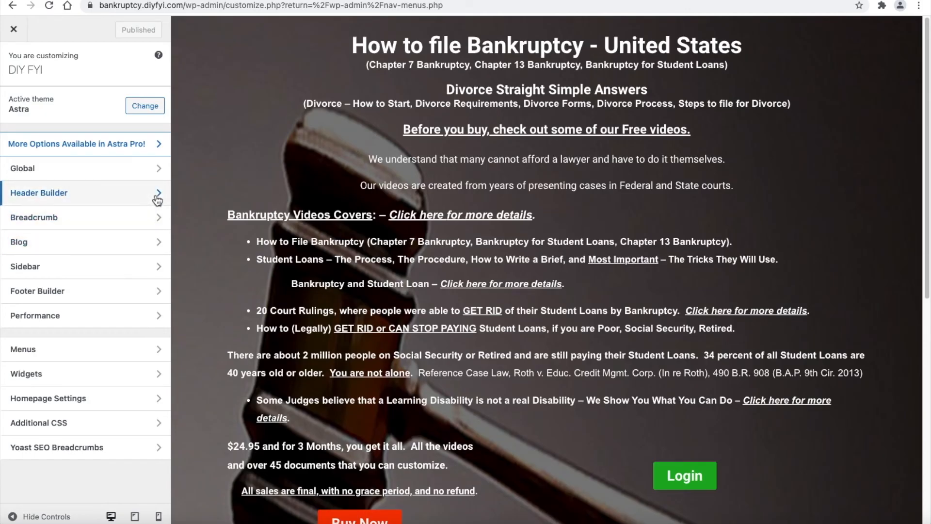
{"action": "left_click", "coordinate": [157, 199]}
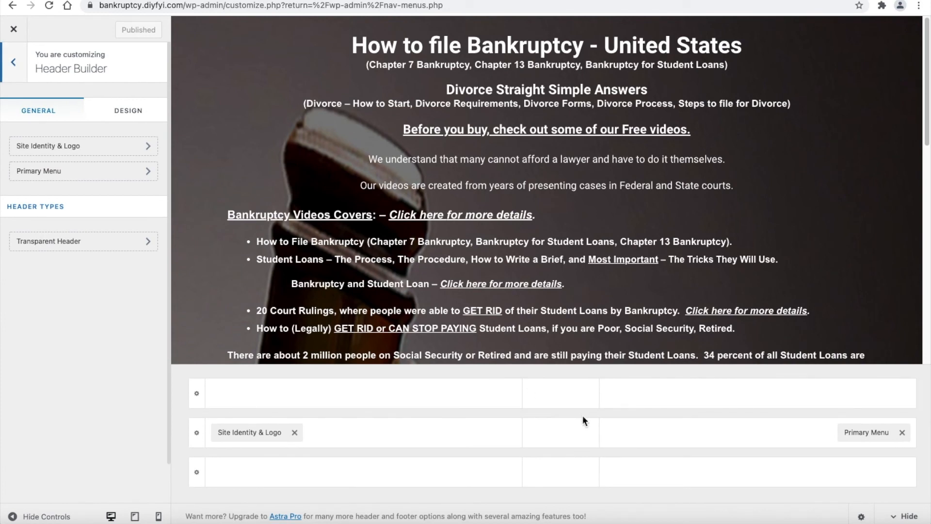
{"action": "left_click", "coordinate": [907, 438]}
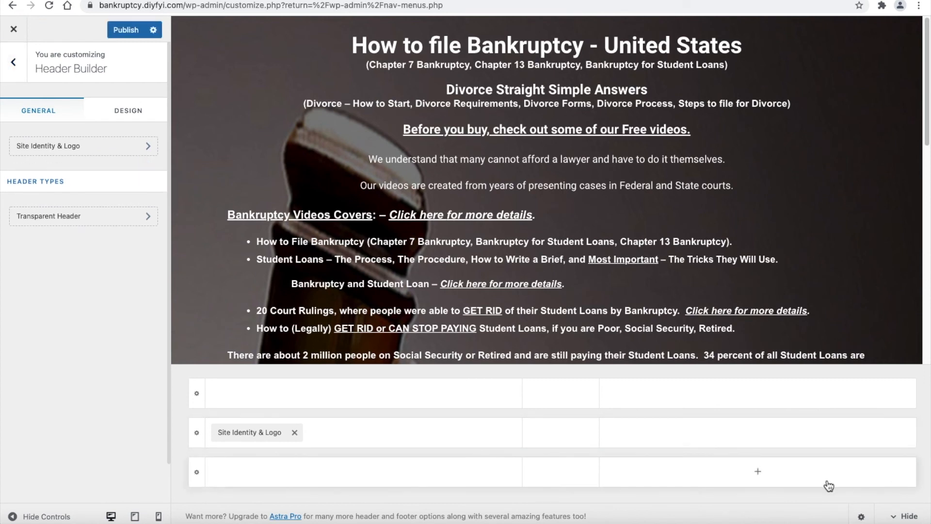
{"action": "left_click", "coordinate": [758, 472]}
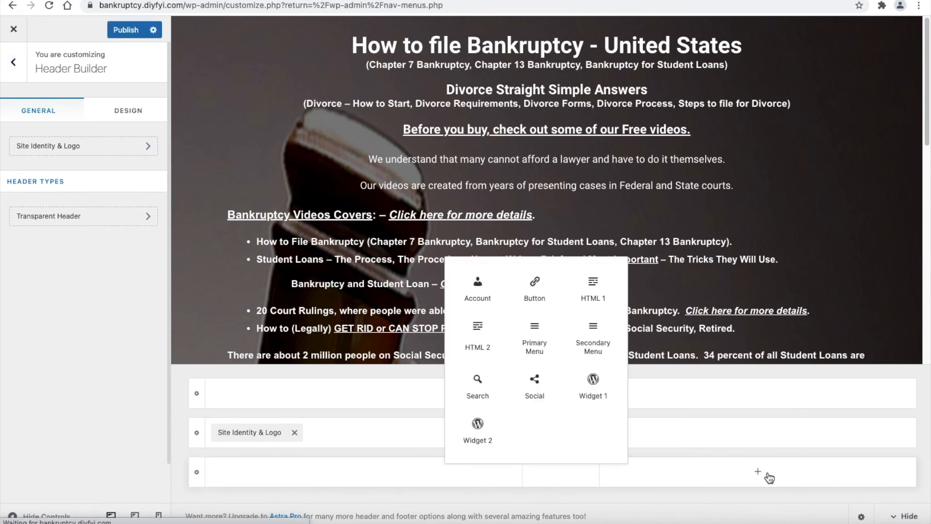
{"action": "left_click", "coordinate": [540, 355]}
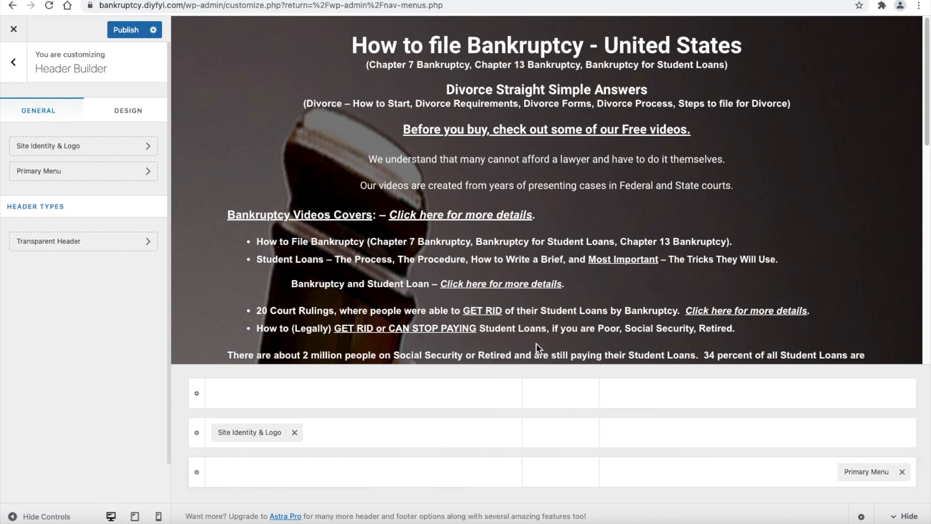
{"action": "left_click", "coordinate": [124, 30]}
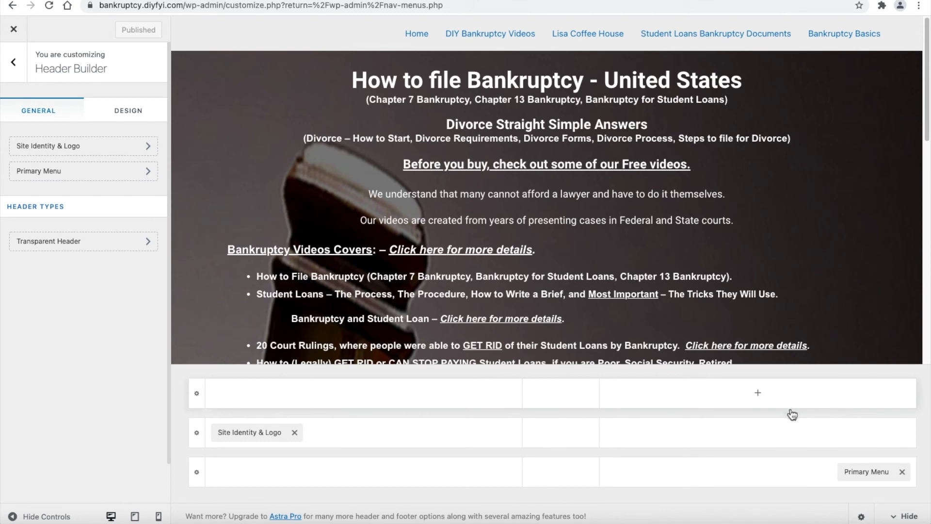
{"action": "left_click", "coordinate": [13, 61]}
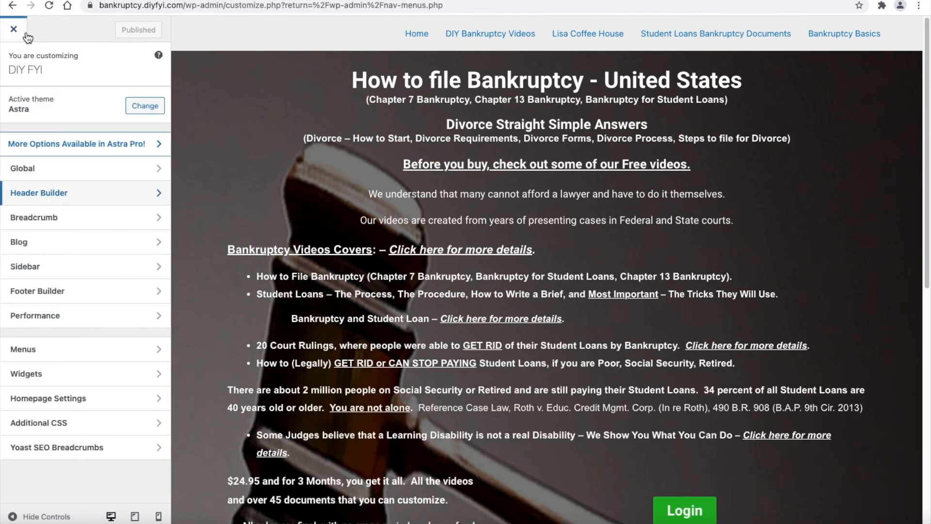
{"action": "left_click", "coordinate": [12, 5]}
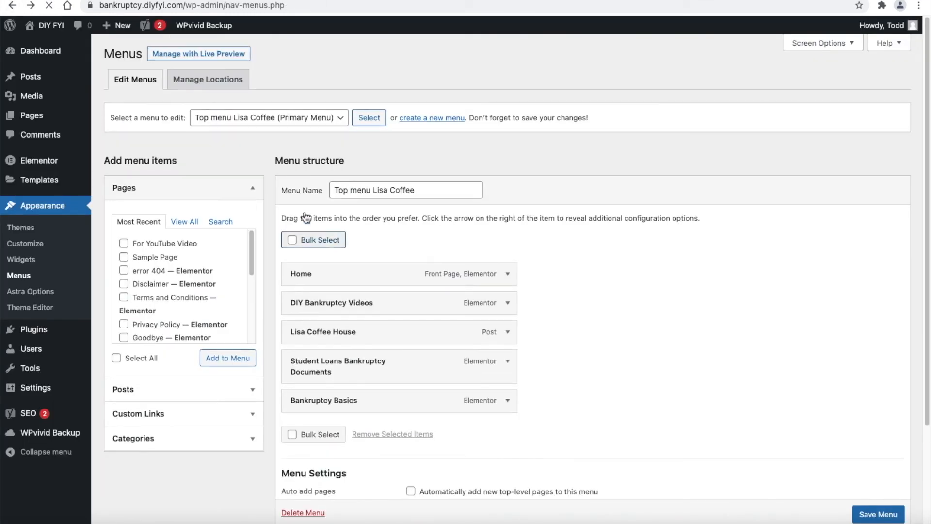
View the live site in a new tab and test the Bankruptcy Basics and DIY Bankruptcy Videos menu links.
{"action": "mouse_move", "coordinate": [62, 27]}
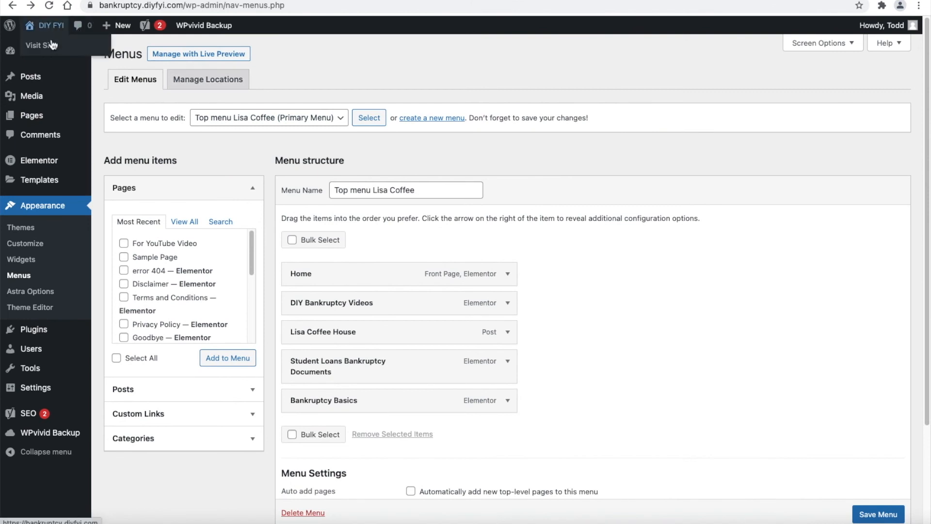
{"action": "right_click", "coordinate": [50, 47]}
{"action": "left_click", "coordinate": [57, 51]}
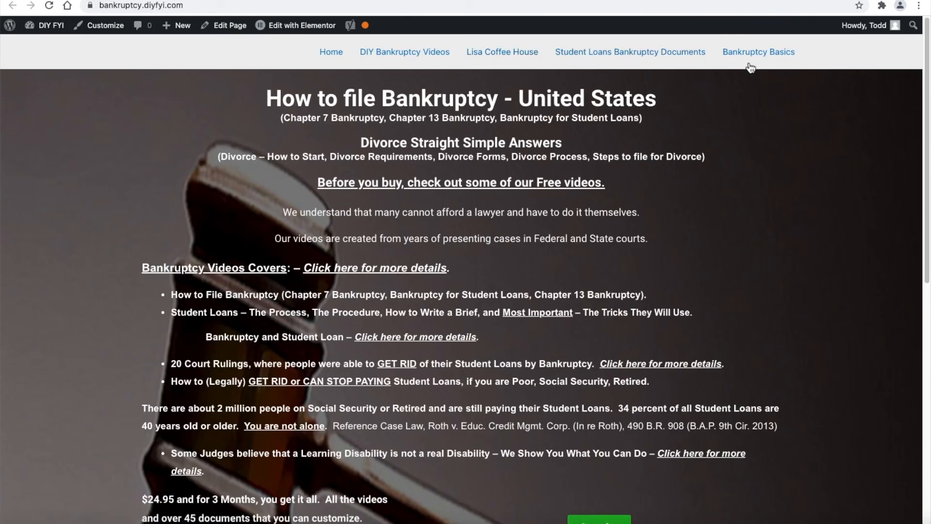
{"action": "left_click", "coordinate": [748, 59]}
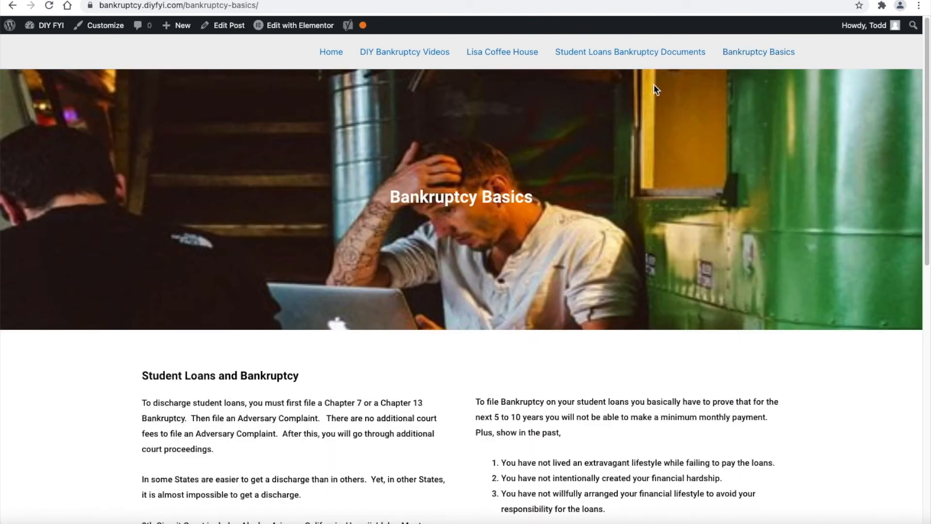
{"action": "left_click", "coordinate": [434, 58]}
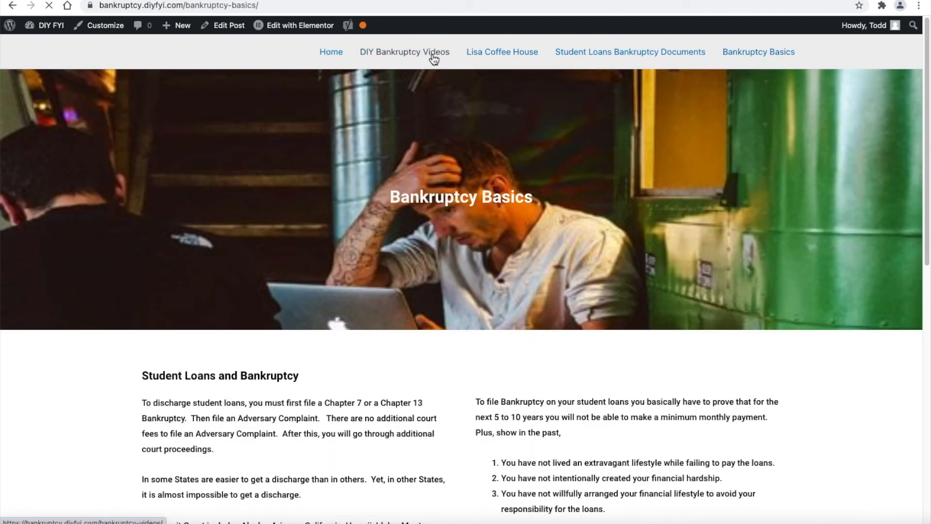
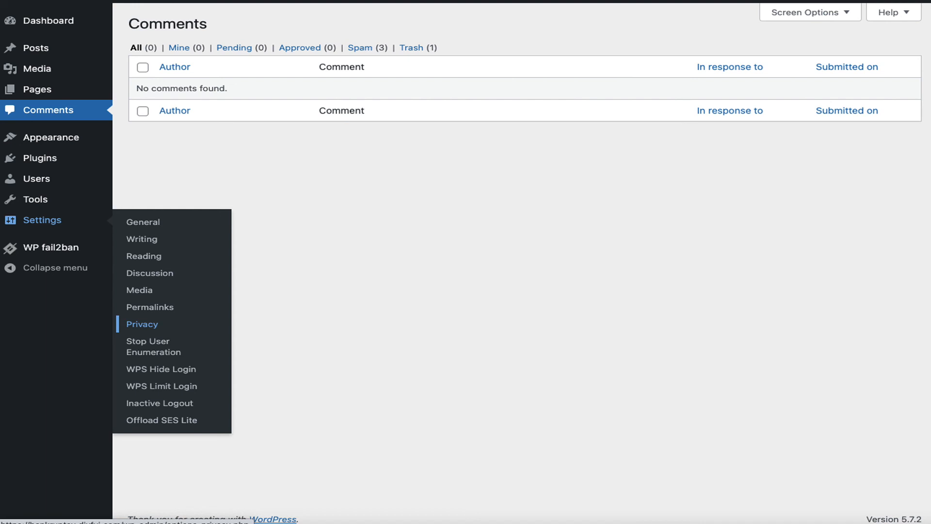
Open the WordPress privacy settings, and in Edge view the Privacy Policy page linked from the For YouTube Video page.
{"action": "left_click", "coordinate": [142, 324]}
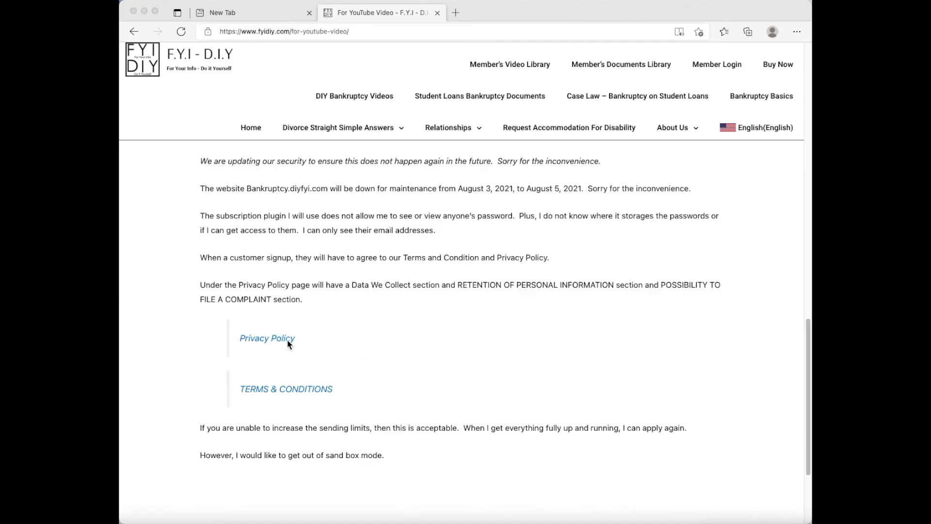
{"action": "left_click", "coordinate": [295, 364]}
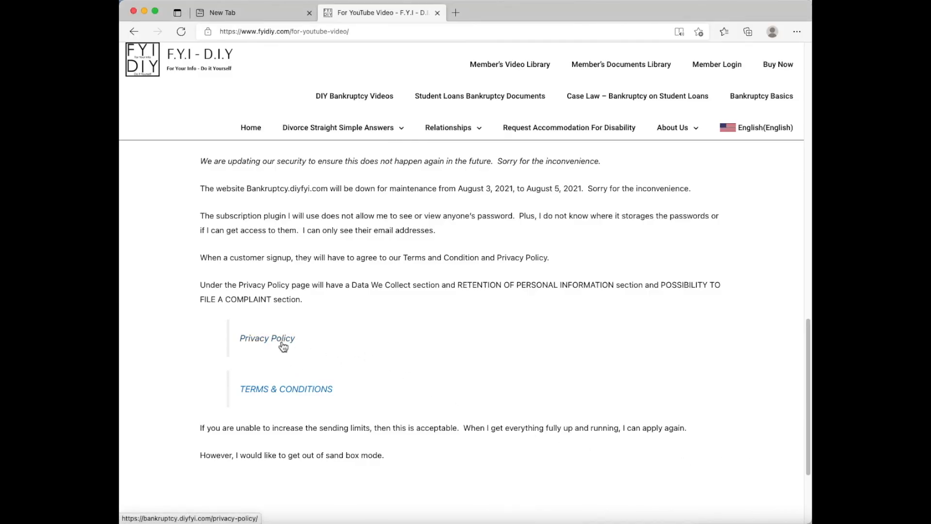
{"action": "left_click", "coordinate": [284, 345]}
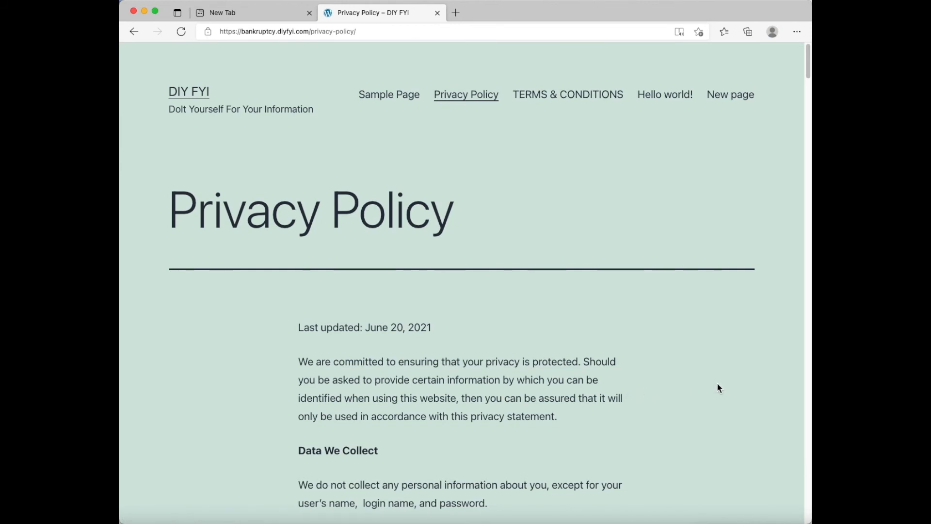
{"action": "scroll", "coordinate": [719, 388], "scroll_direction": "down", "scroll_amount": 1}
{"action": "key", "text": "super+w"}
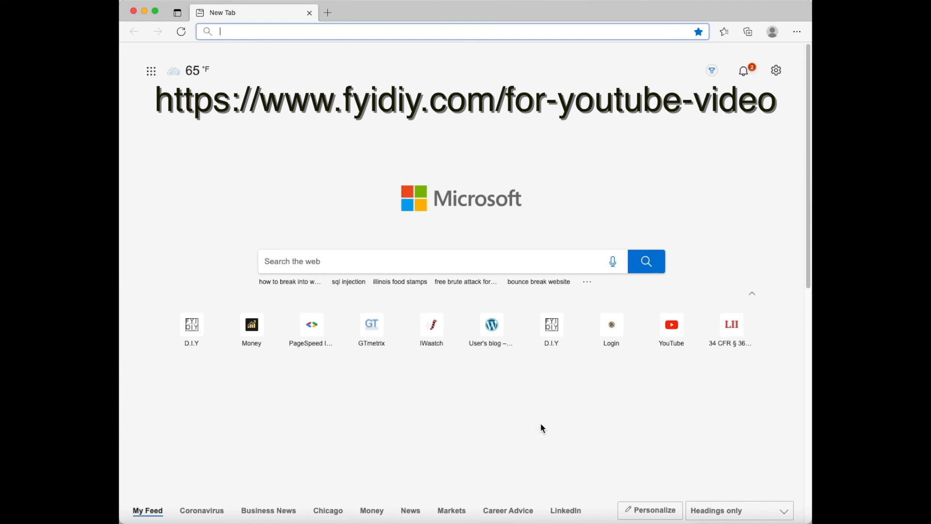
{"action": "right_click", "coordinate": [395, 30]}
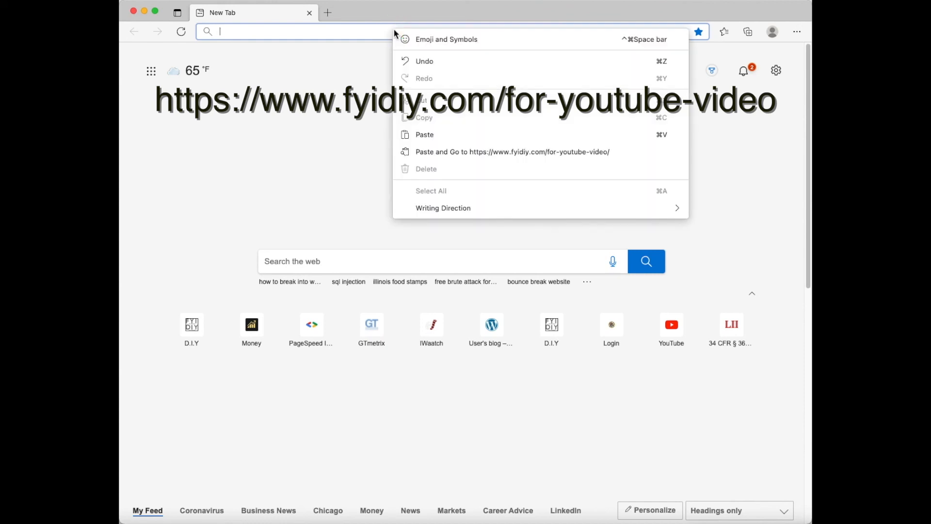
{"action": "left_click", "coordinate": [473, 155]}
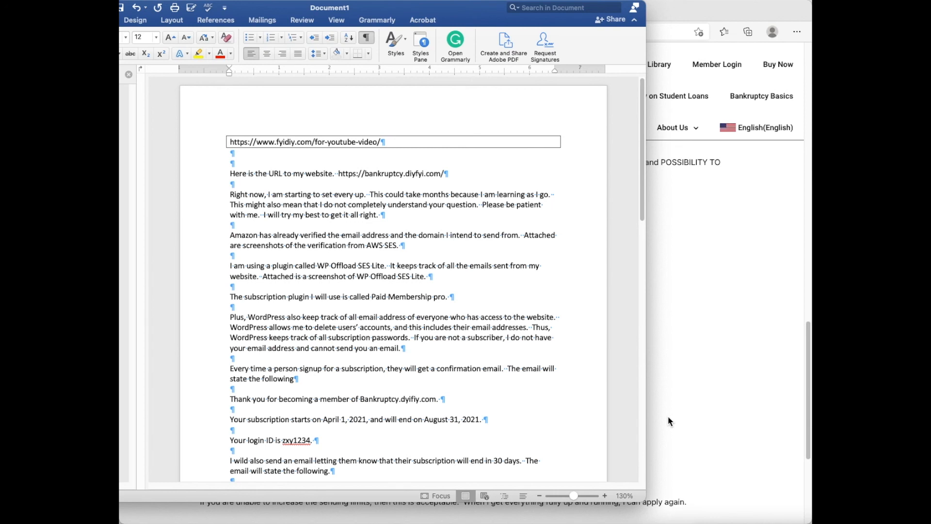
In Word, create a translated copy of the entire Document1 from English to Italian and look through the translation.
{"action": "left_click_drag", "start_coordinate": [479, 15], "coordinate": [537, 16]}
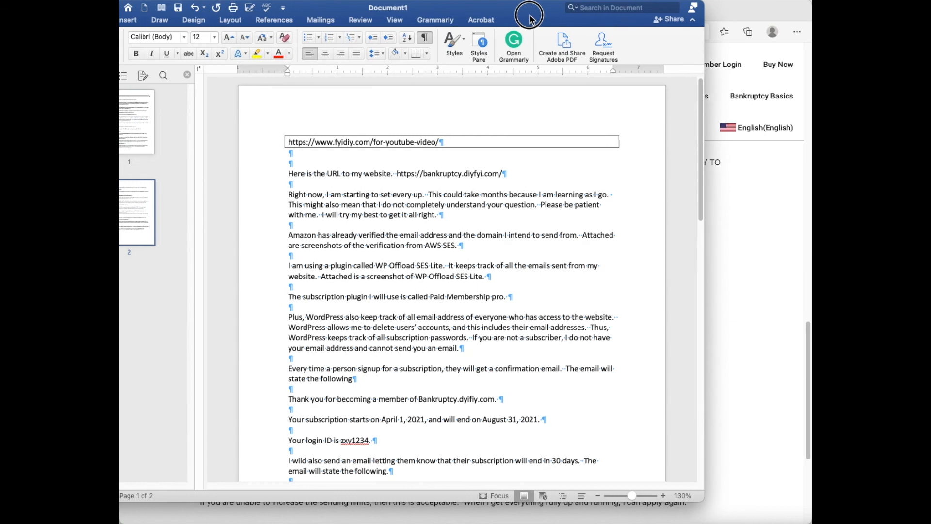
{"action": "left_click", "coordinate": [368, 20]}
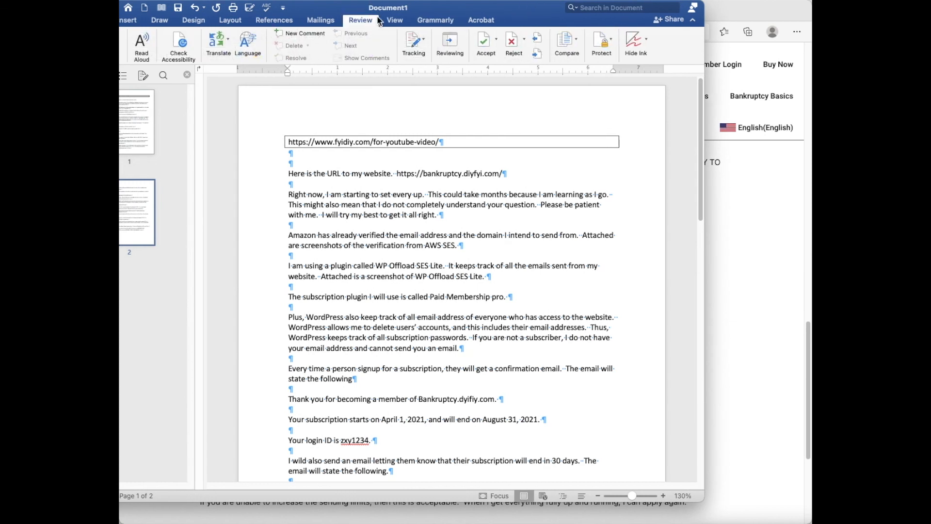
{"action": "left_click", "coordinate": [231, 46]}
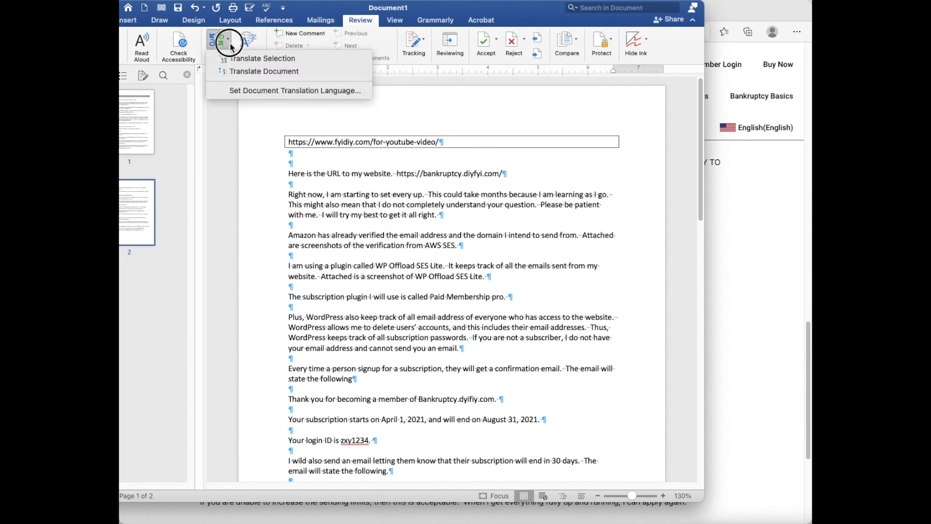
{"action": "left_click", "coordinate": [238, 70]}
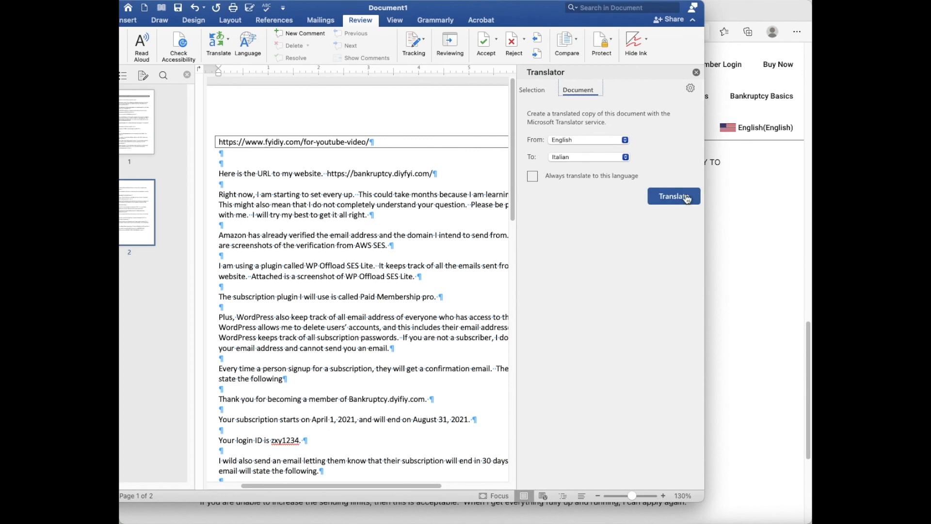
{"action": "left_click", "coordinate": [625, 157]}
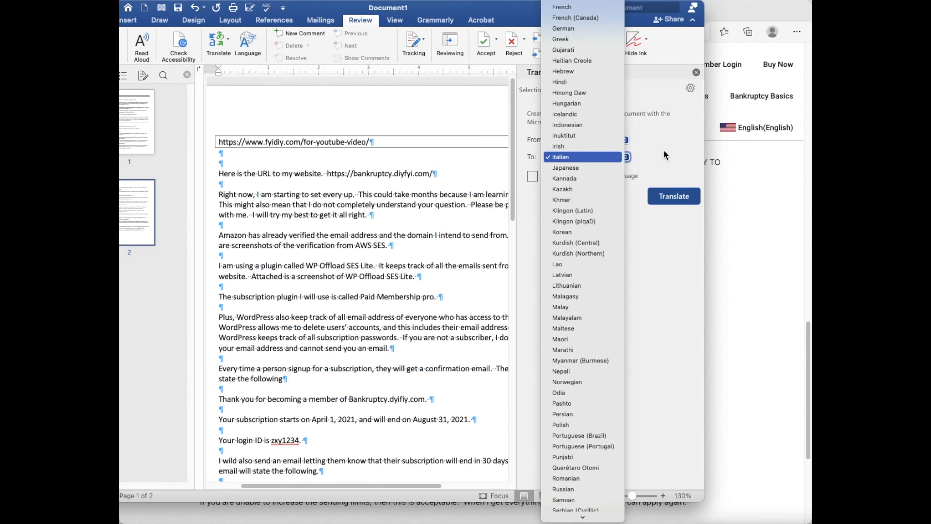
{"action": "left_click", "coordinate": [664, 155]}
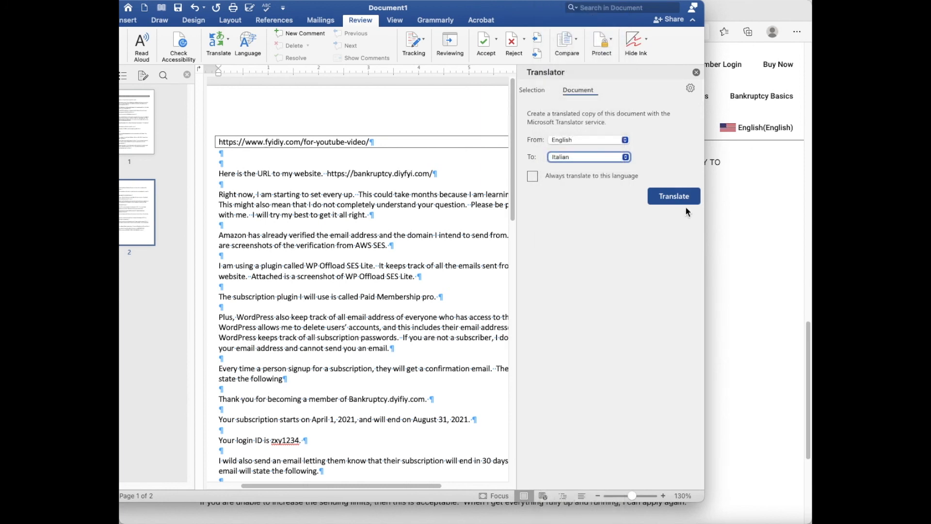
{"action": "left_click", "coordinate": [674, 196]}
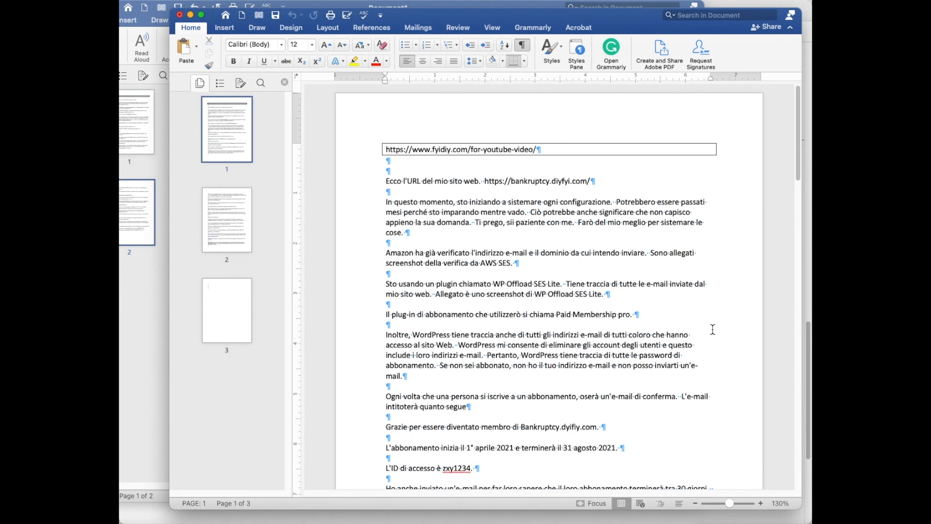
{"action": "scroll", "coordinate": [714, 330], "scroll_direction": "down", "scroll_amount": 3}
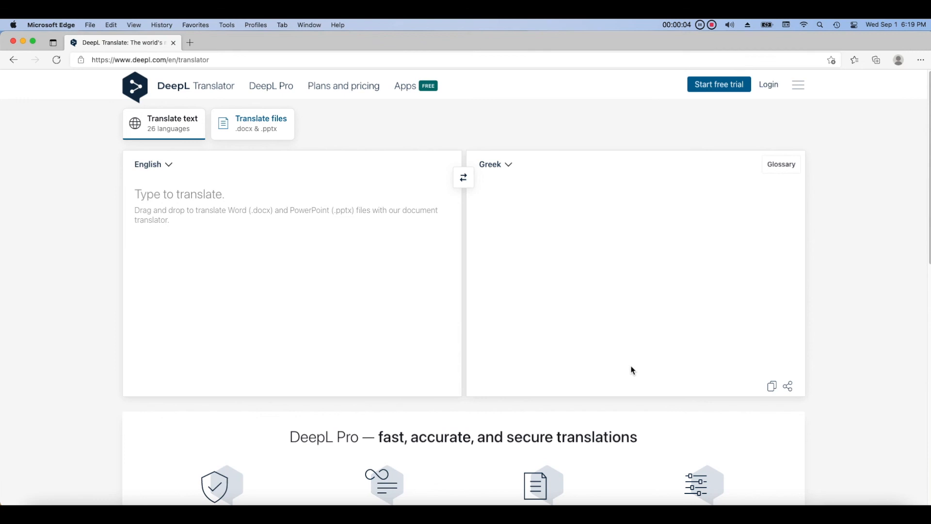
In DeepL in Edge, paste the copied English list of video chapters, translate it to Polish and select the first translated line.
{"action": "right_click", "coordinate": [243, 257]}
{"action": "left_click", "coordinate": [281, 358]}
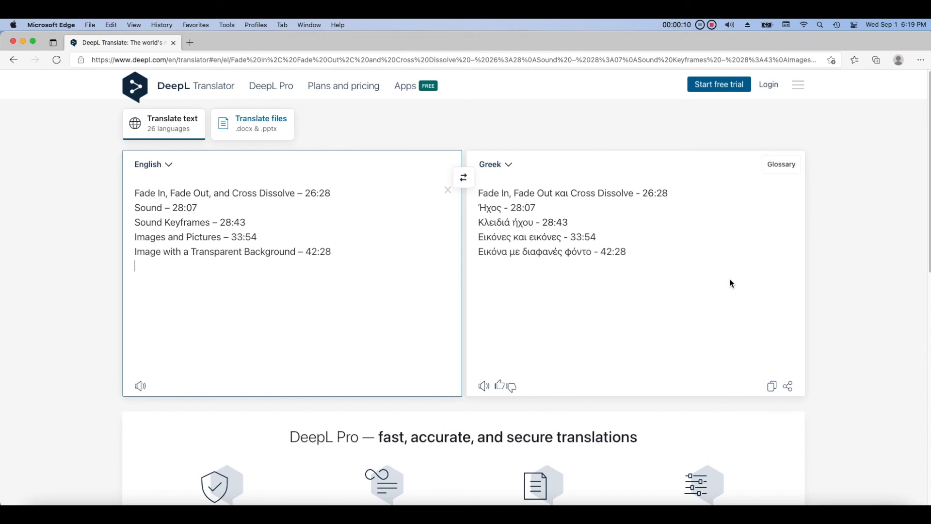
{"action": "left_click", "coordinate": [508, 165]}
{"action": "left_click", "coordinate": [598, 377]}
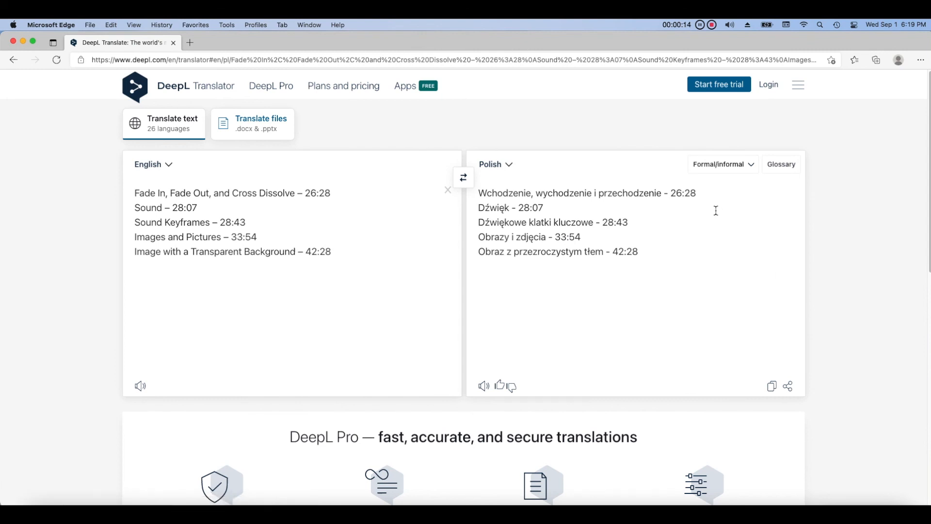
{"action": "left_click_drag", "start_coordinate": [699, 194], "coordinate": [477, 193]}
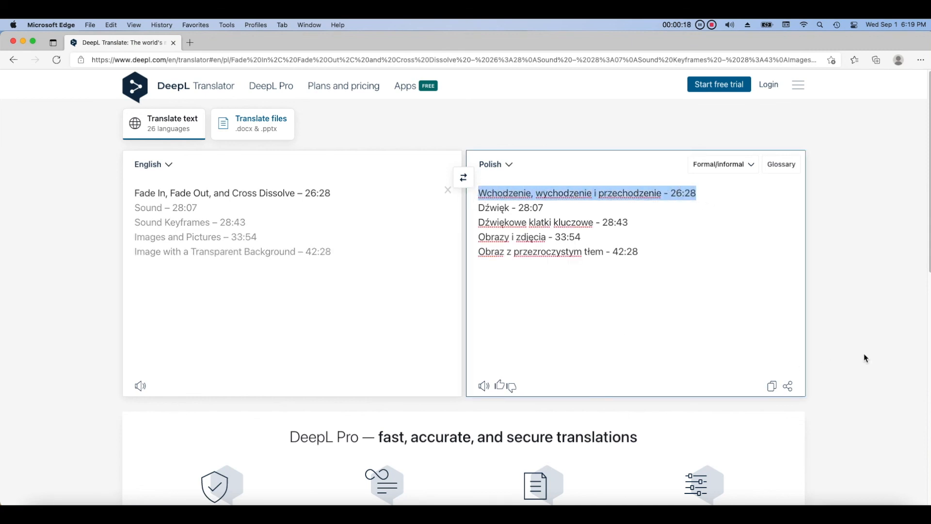
Trim the English source text to "Fade In, Fade Out, and Cross Dissolve" and select its whole Polish translation.
{"action": "left_click_drag", "start_coordinate": [298, 193], "coordinate": [341, 274]}
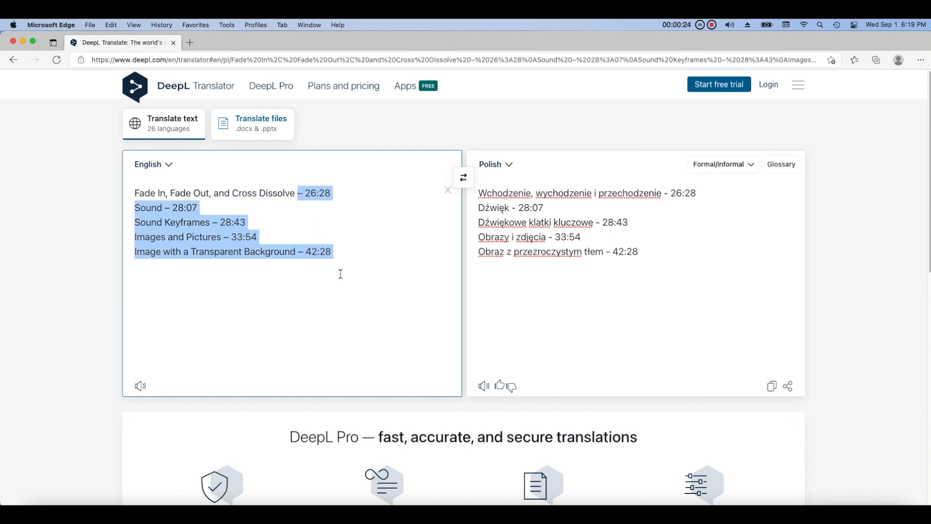
{"action": "key", "text": "BackSpace"}
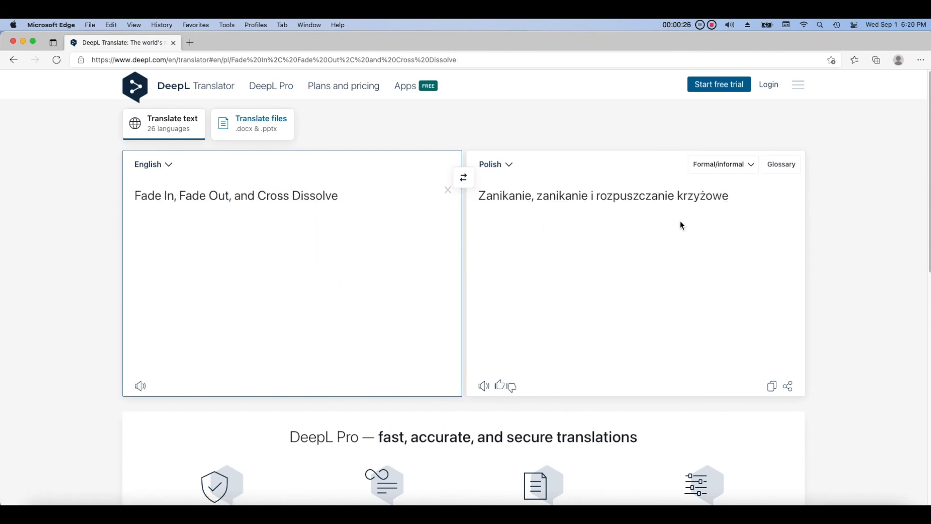
{"action": "left_click_drag", "start_coordinate": [737, 196], "coordinate": [470, 196]}
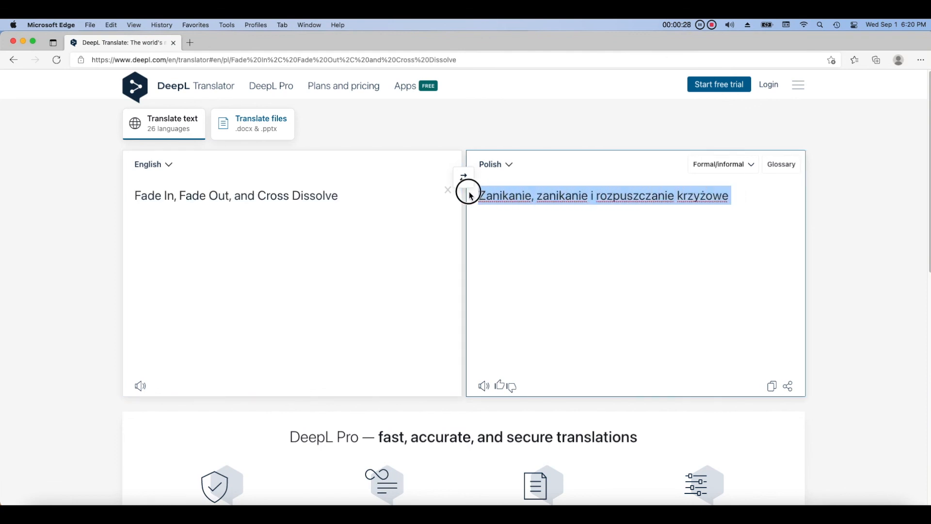